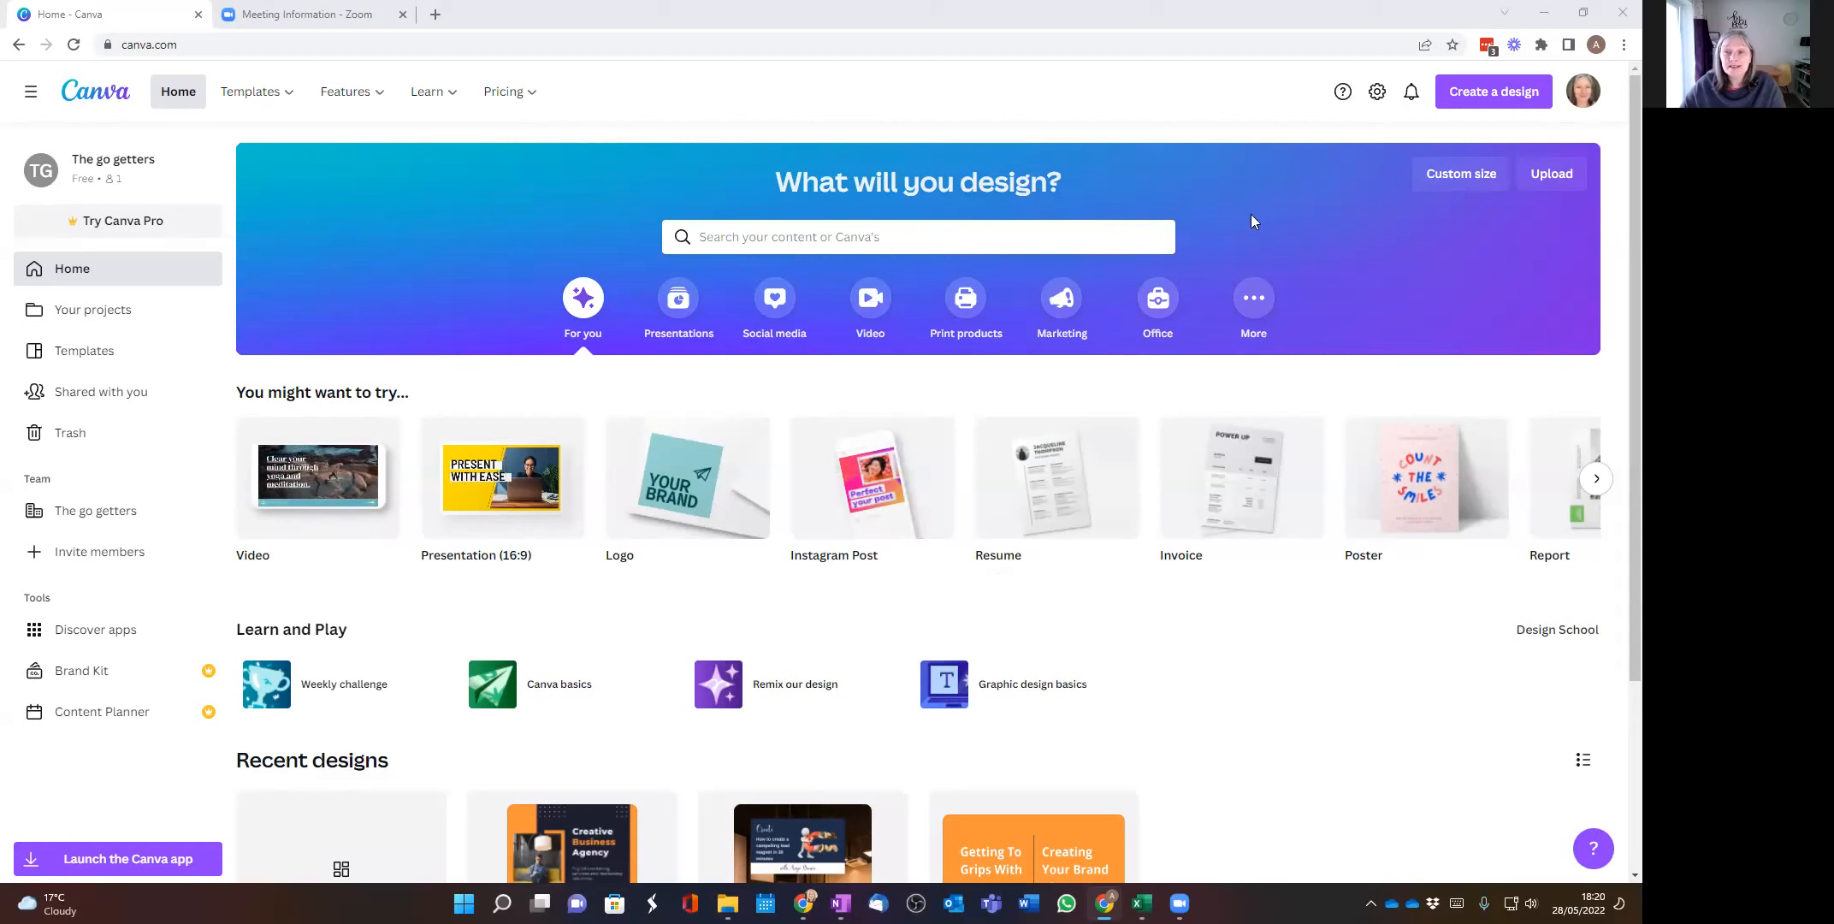
Step: Create a blank Facebook Post design and browse its library of design elements
{"action": "left_click", "coordinate": [1483, 94]}
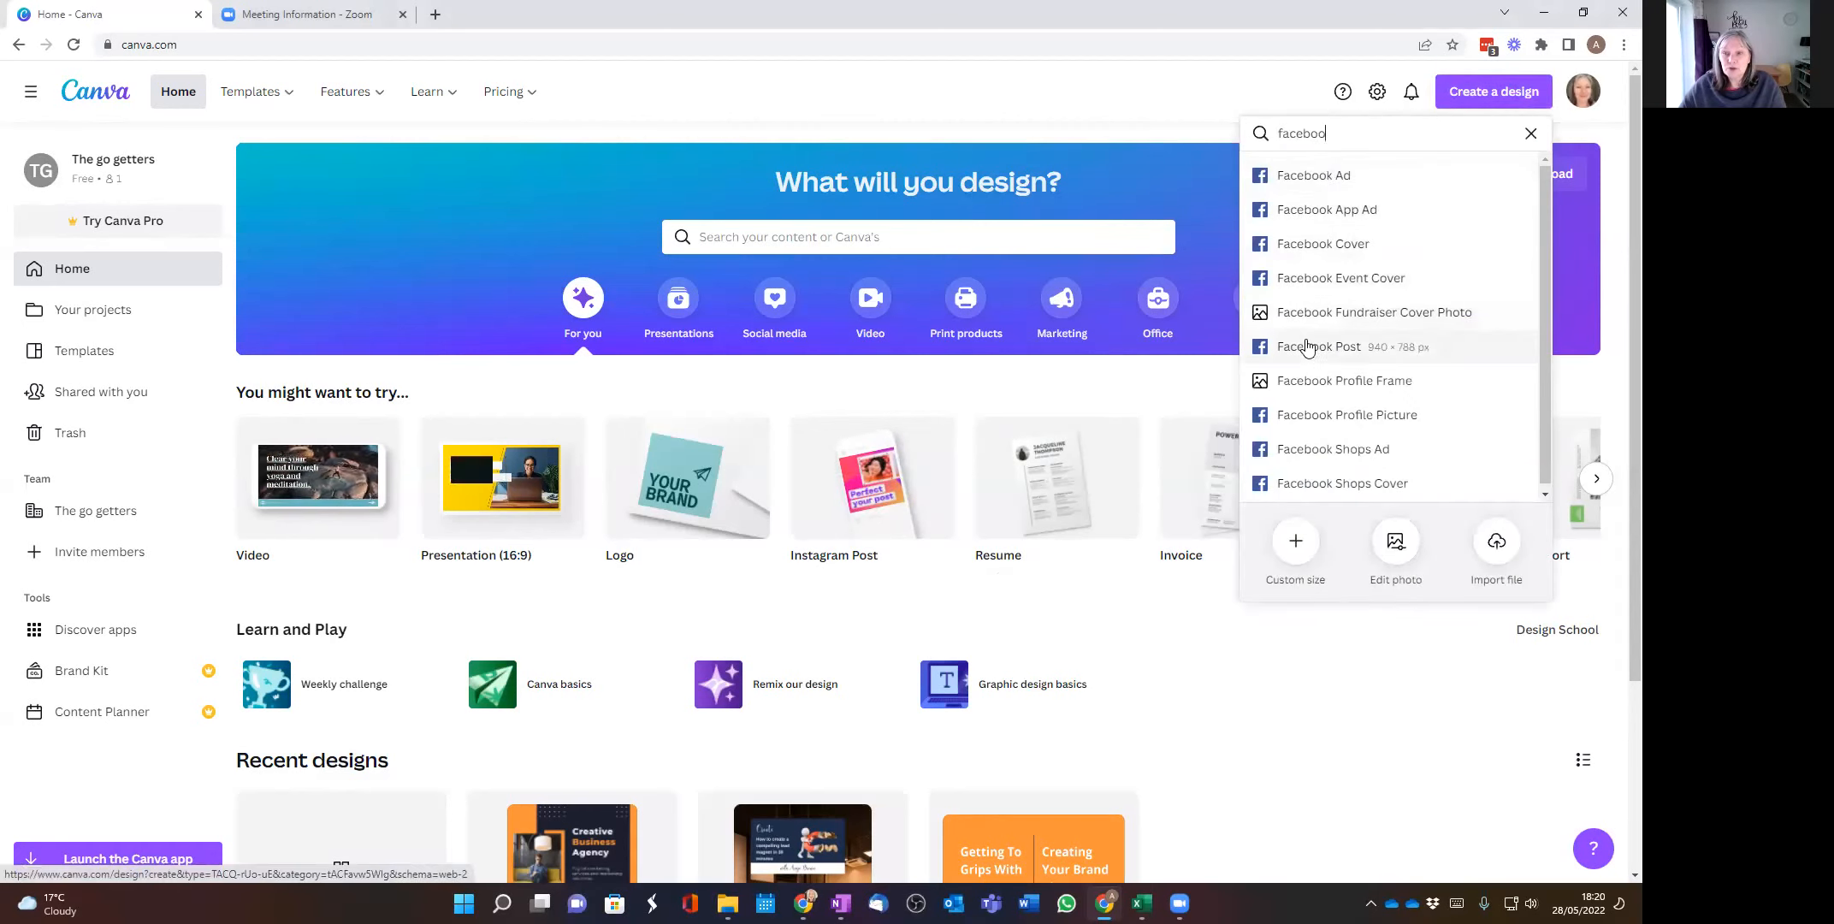
{"action": "key", "text": "Return"}
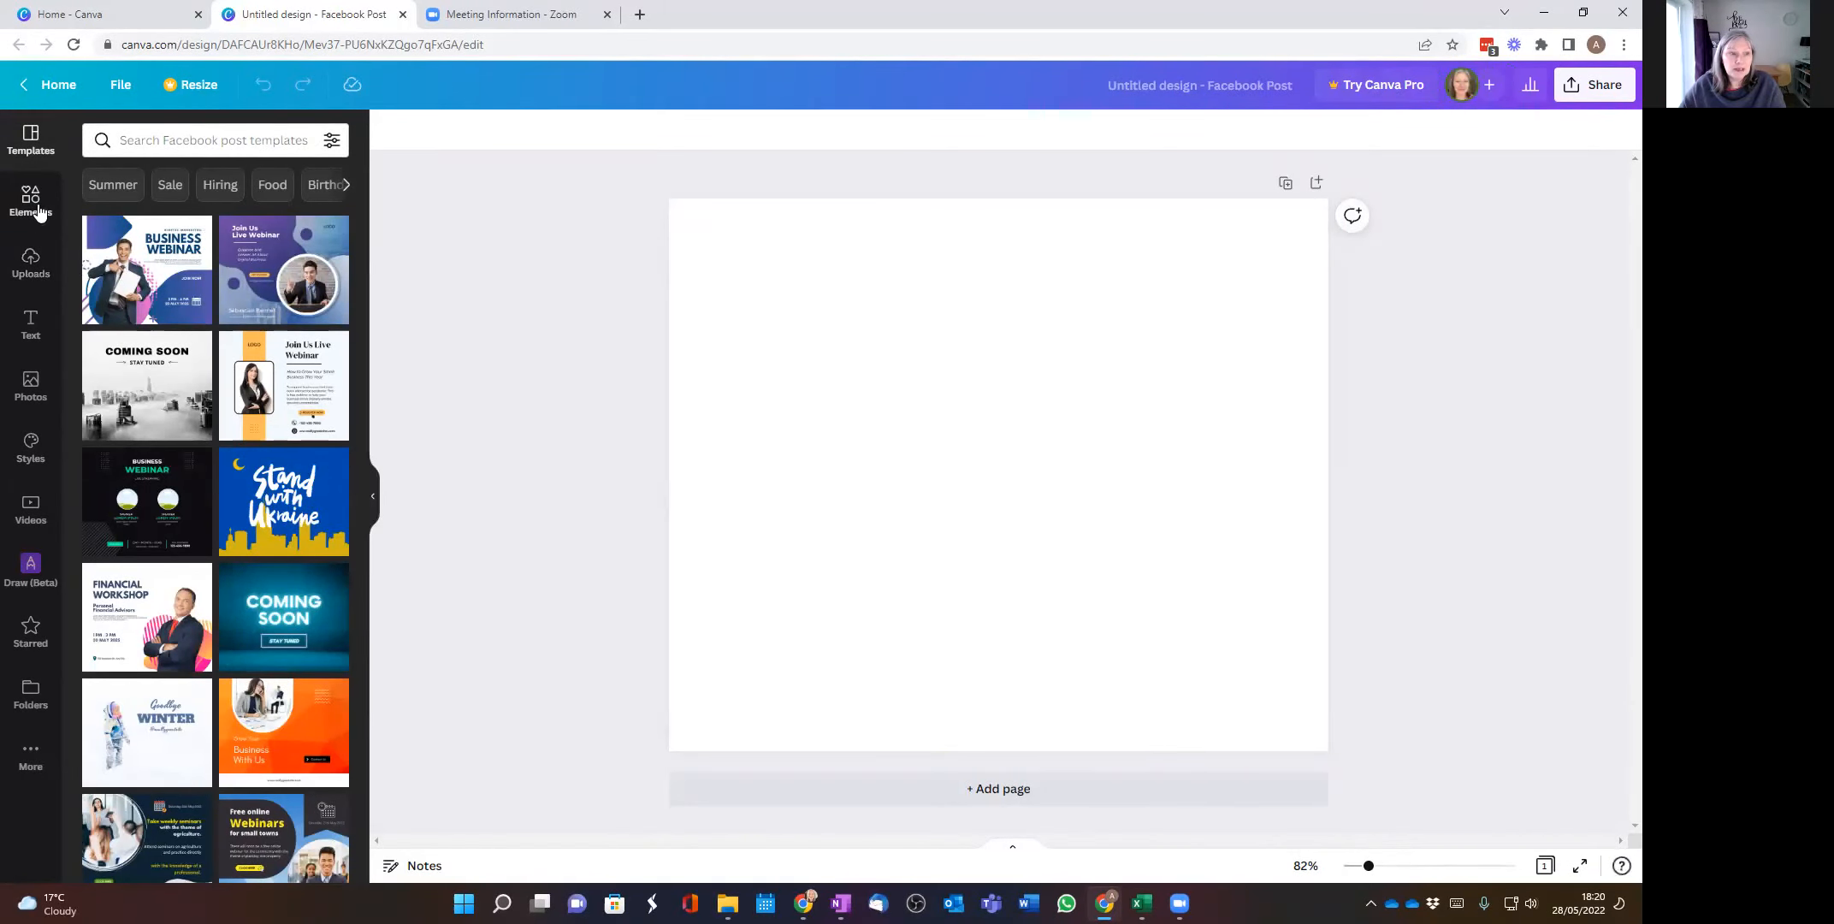
{"action": "left_click", "coordinate": [30, 197]}
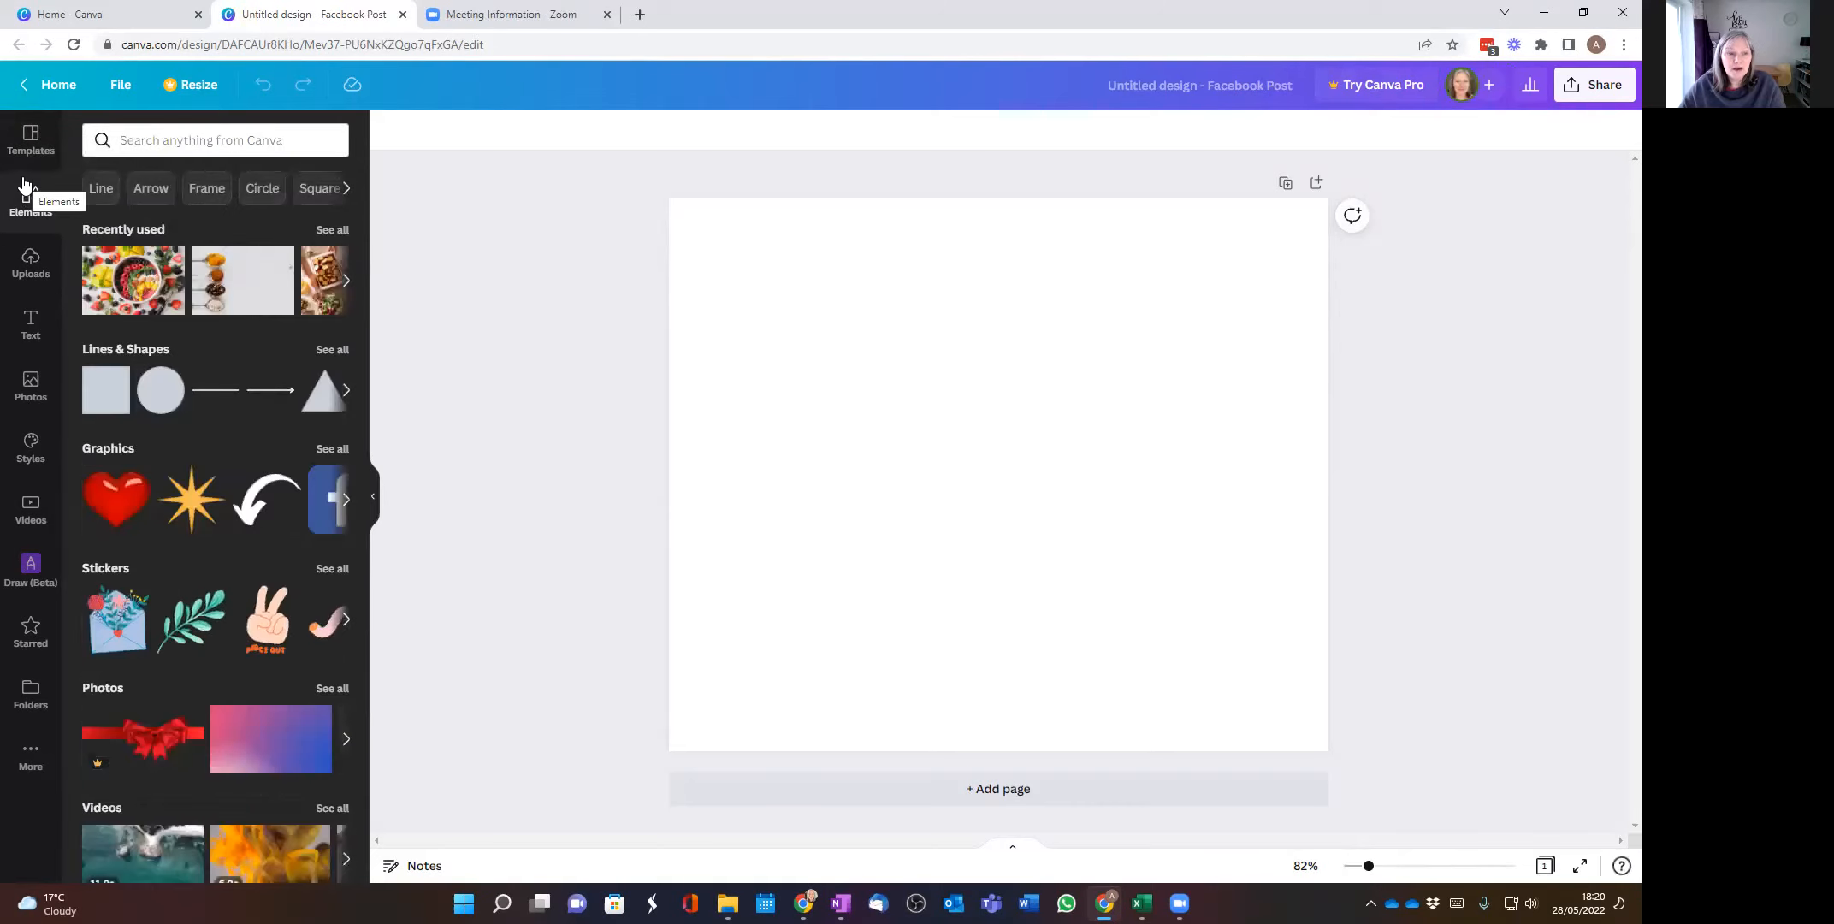
{"action": "scroll", "coordinate": [111, 355], "scroll_direction": "down", "scroll_amount": 5}
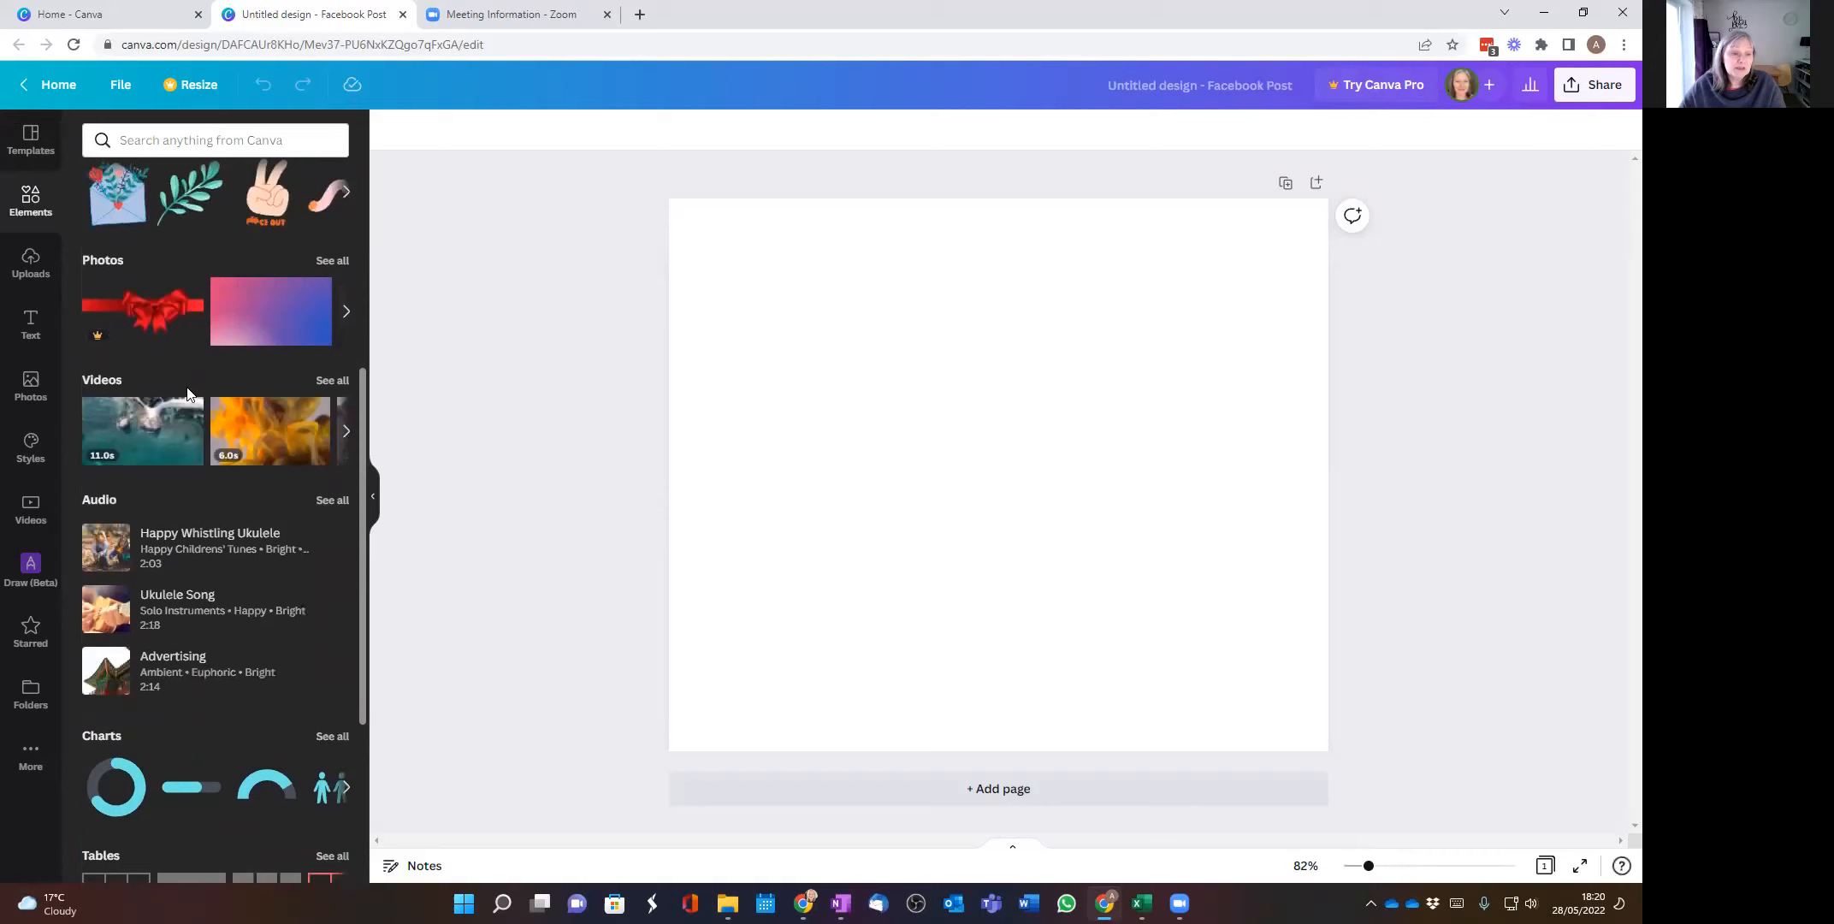
{"action": "scroll", "coordinate": [190, 396], "scroll_direction": "down", "scroll_amount": 4}
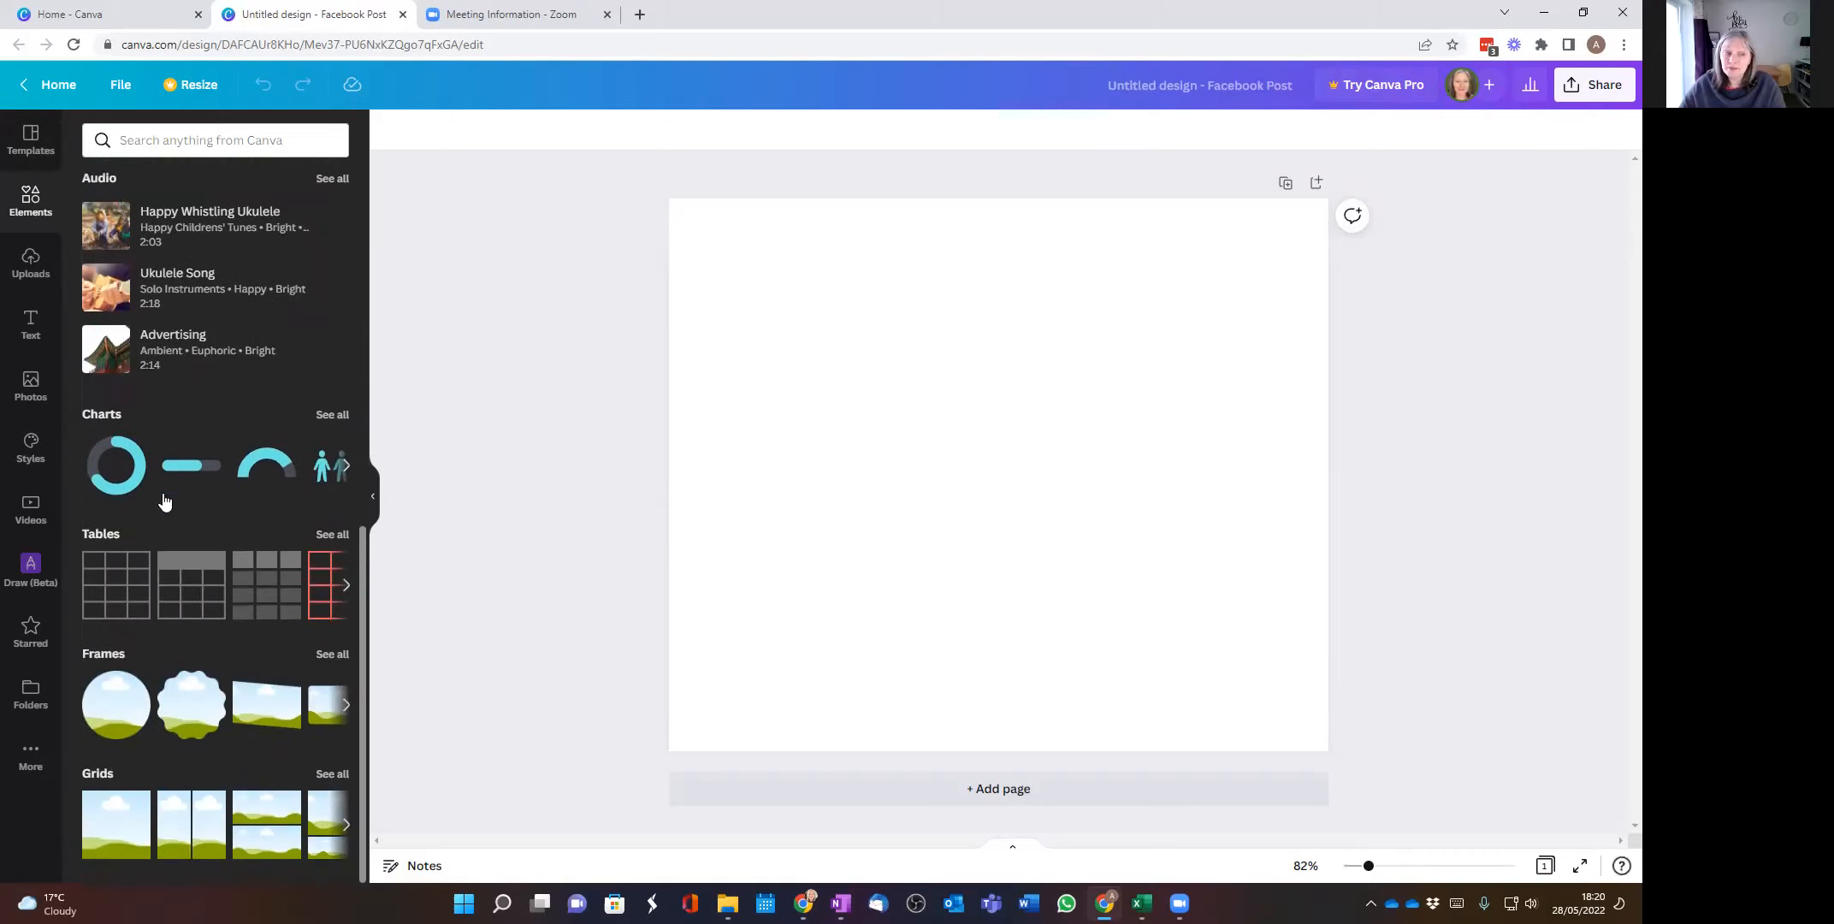
Step: Search the elements for tables and insert the plain outlined table with three columns and four rows
{"action": "left_click", "coordinate": [178, 141]}
{"action": "type", "text": "tables"}
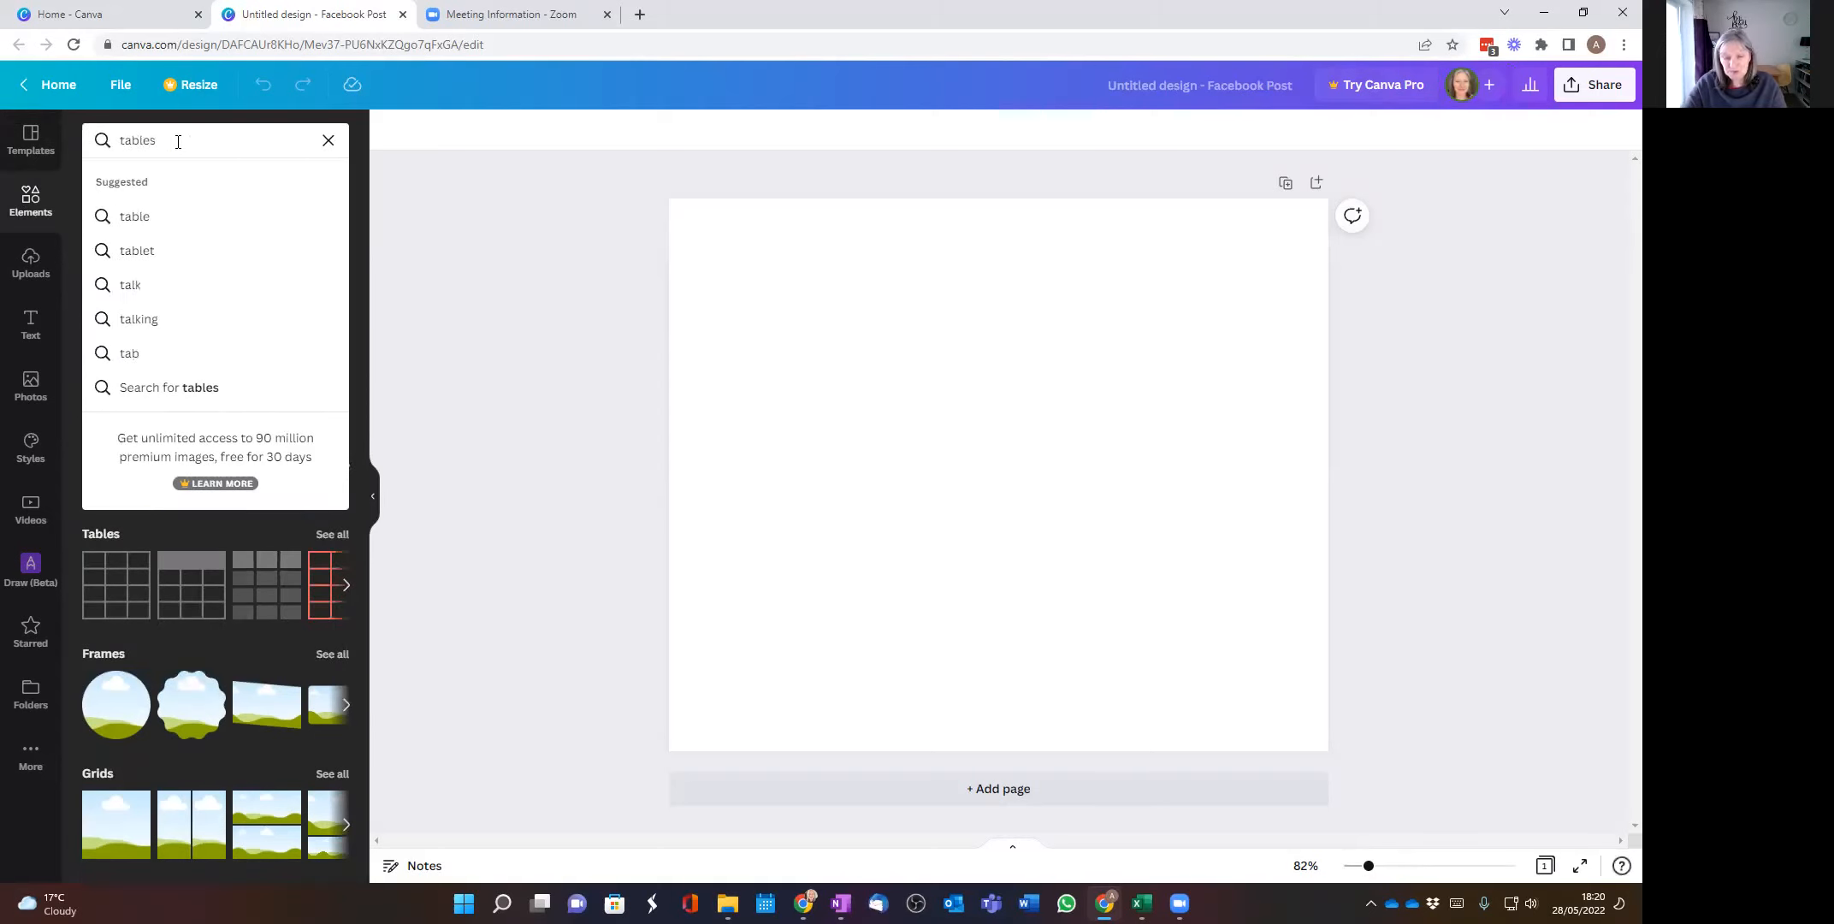
{"action": "key", "text": "Return"}
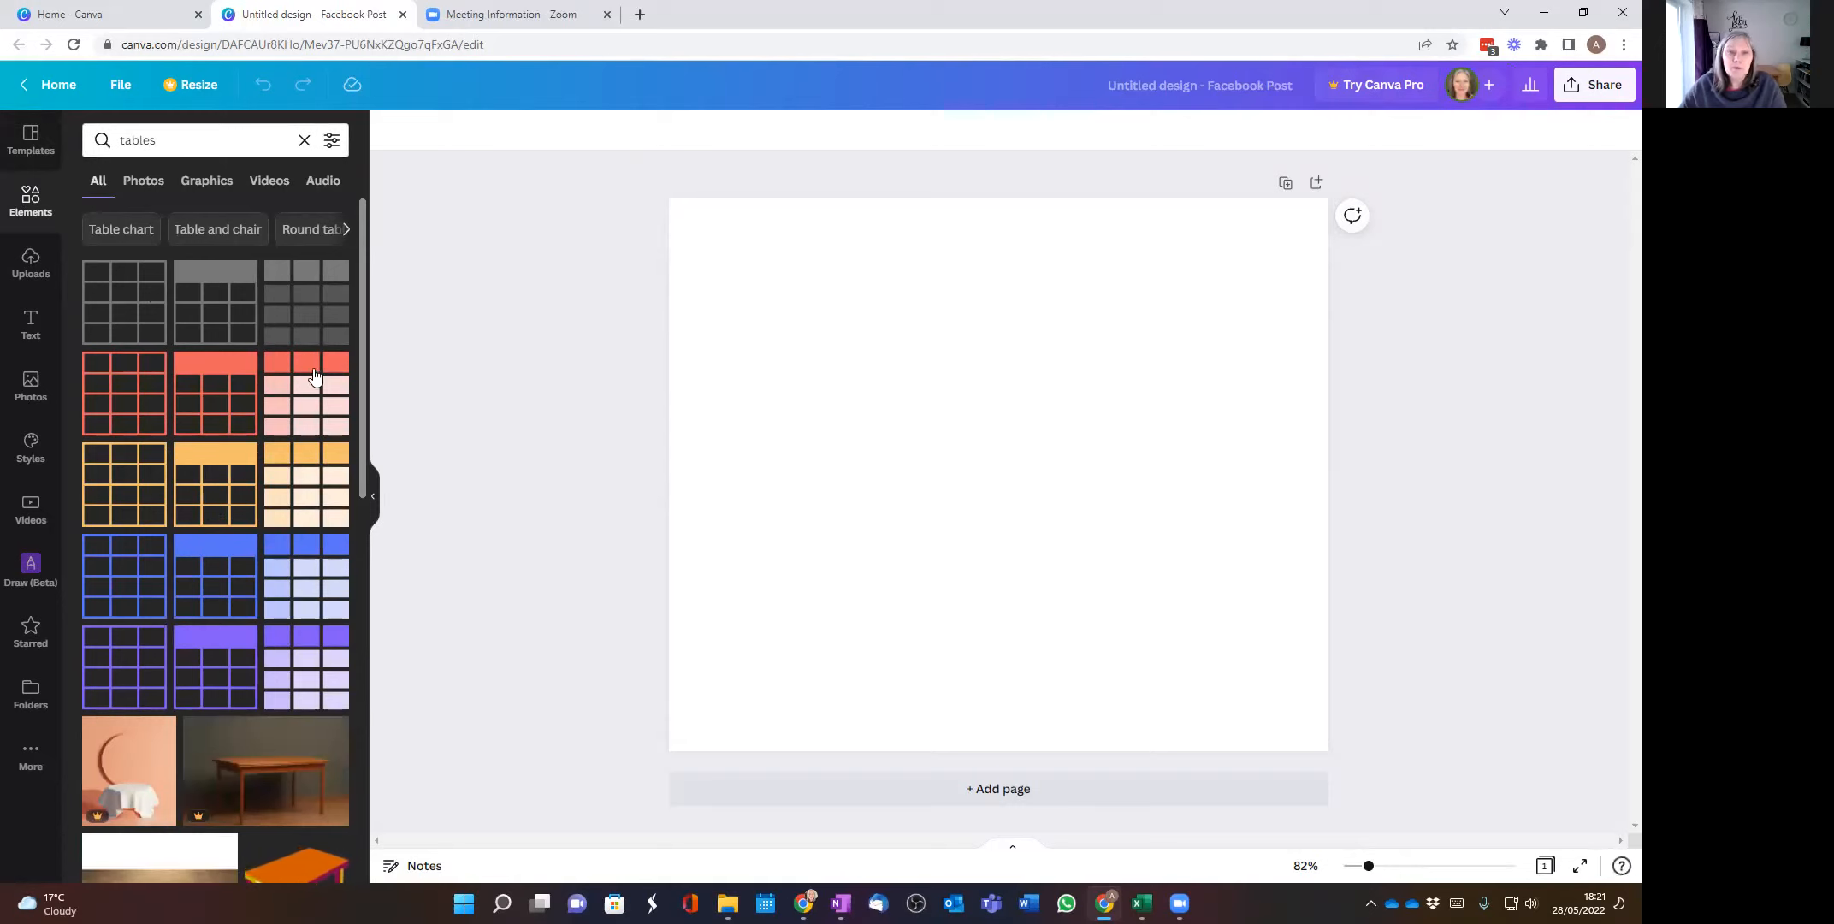
{"action": "left_click", "coordinate": [126, 296]}
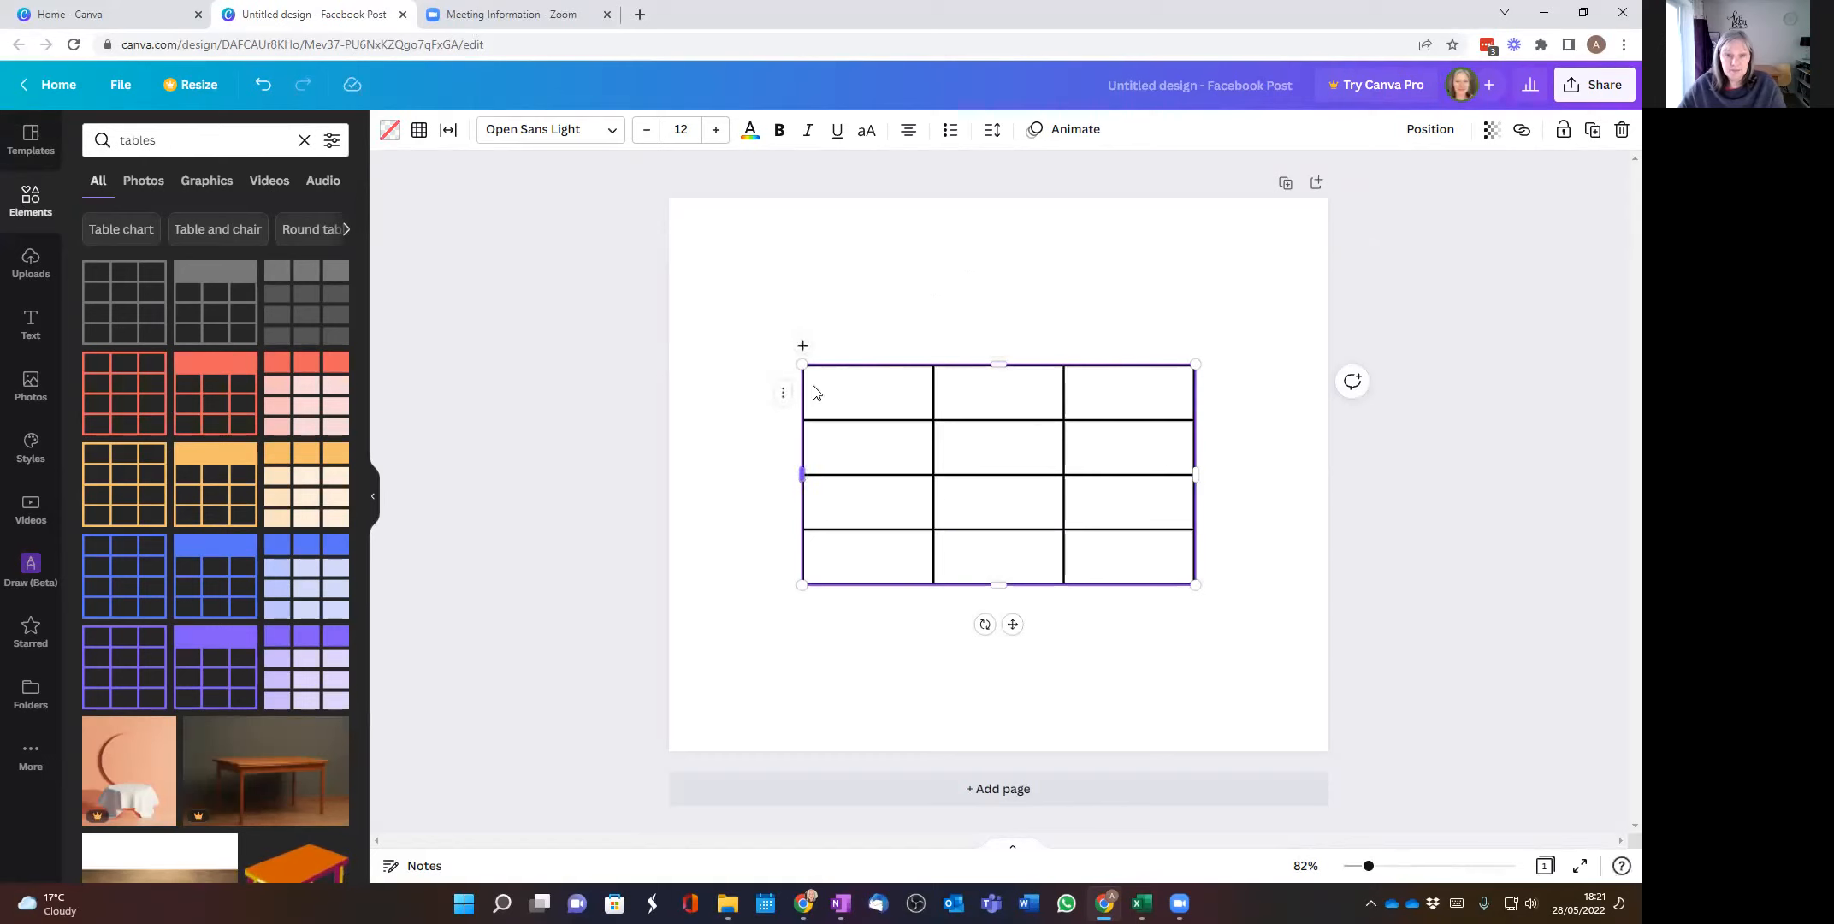
Step: Add a new row before the table's first row
{"action": "left_click", "coordinate": [781, 393]}
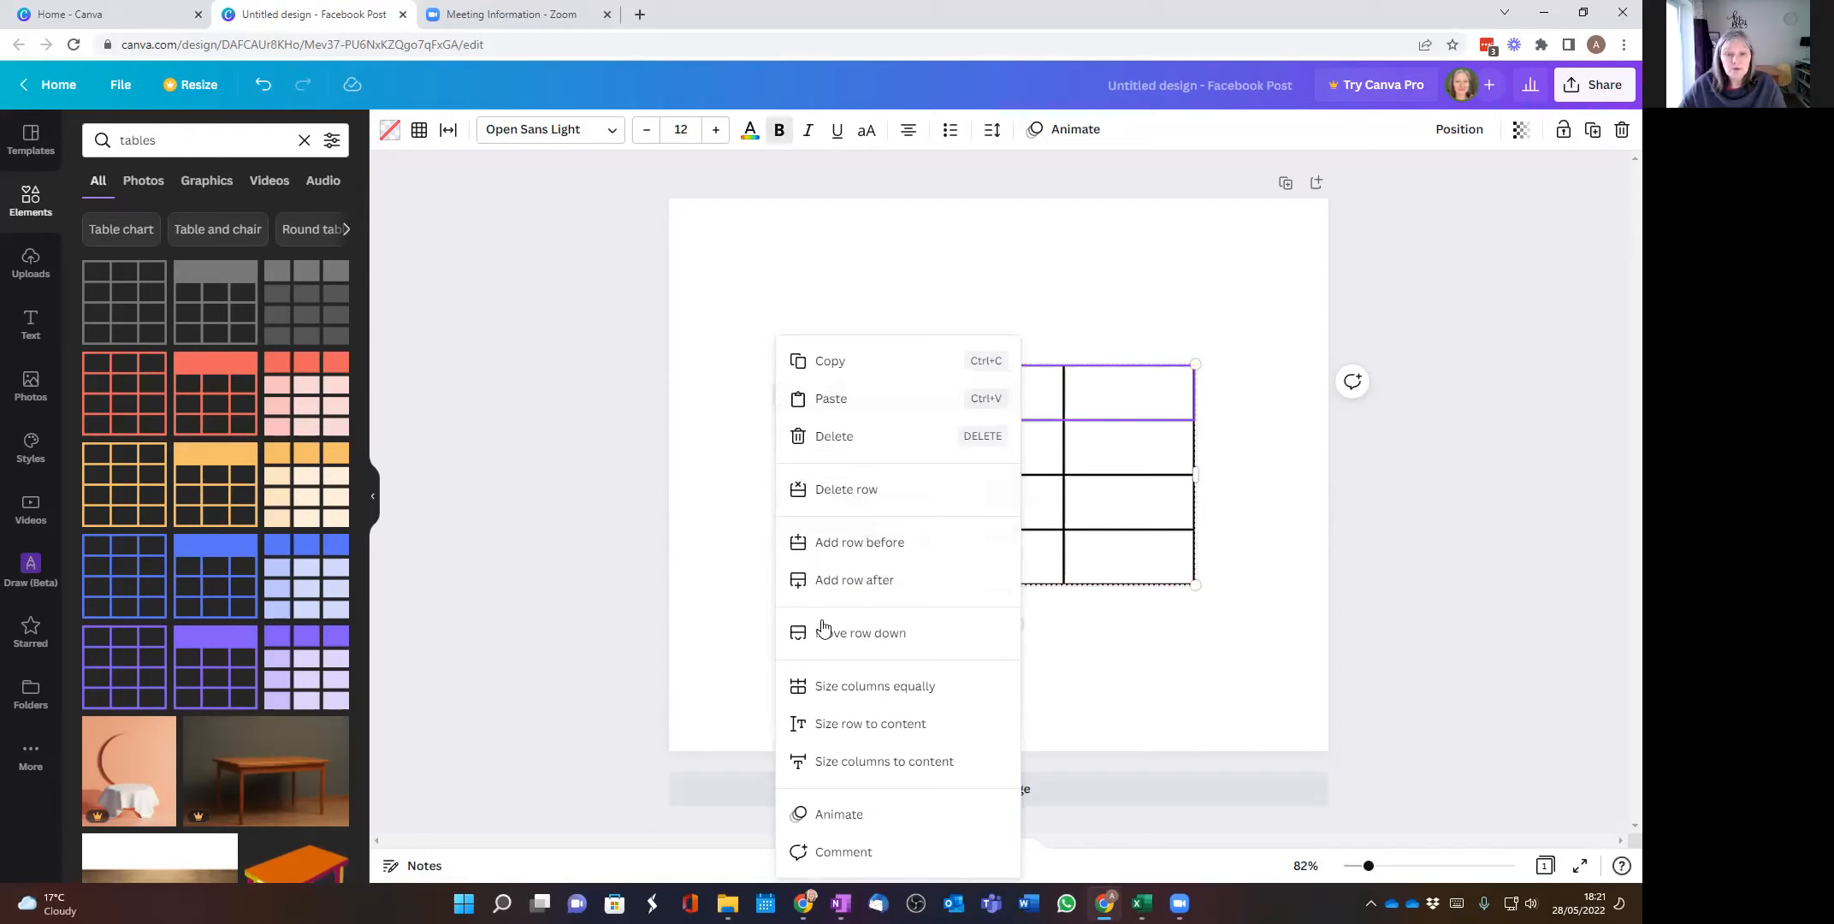
{"action": "left_click", "coordinate": [747, 389]}
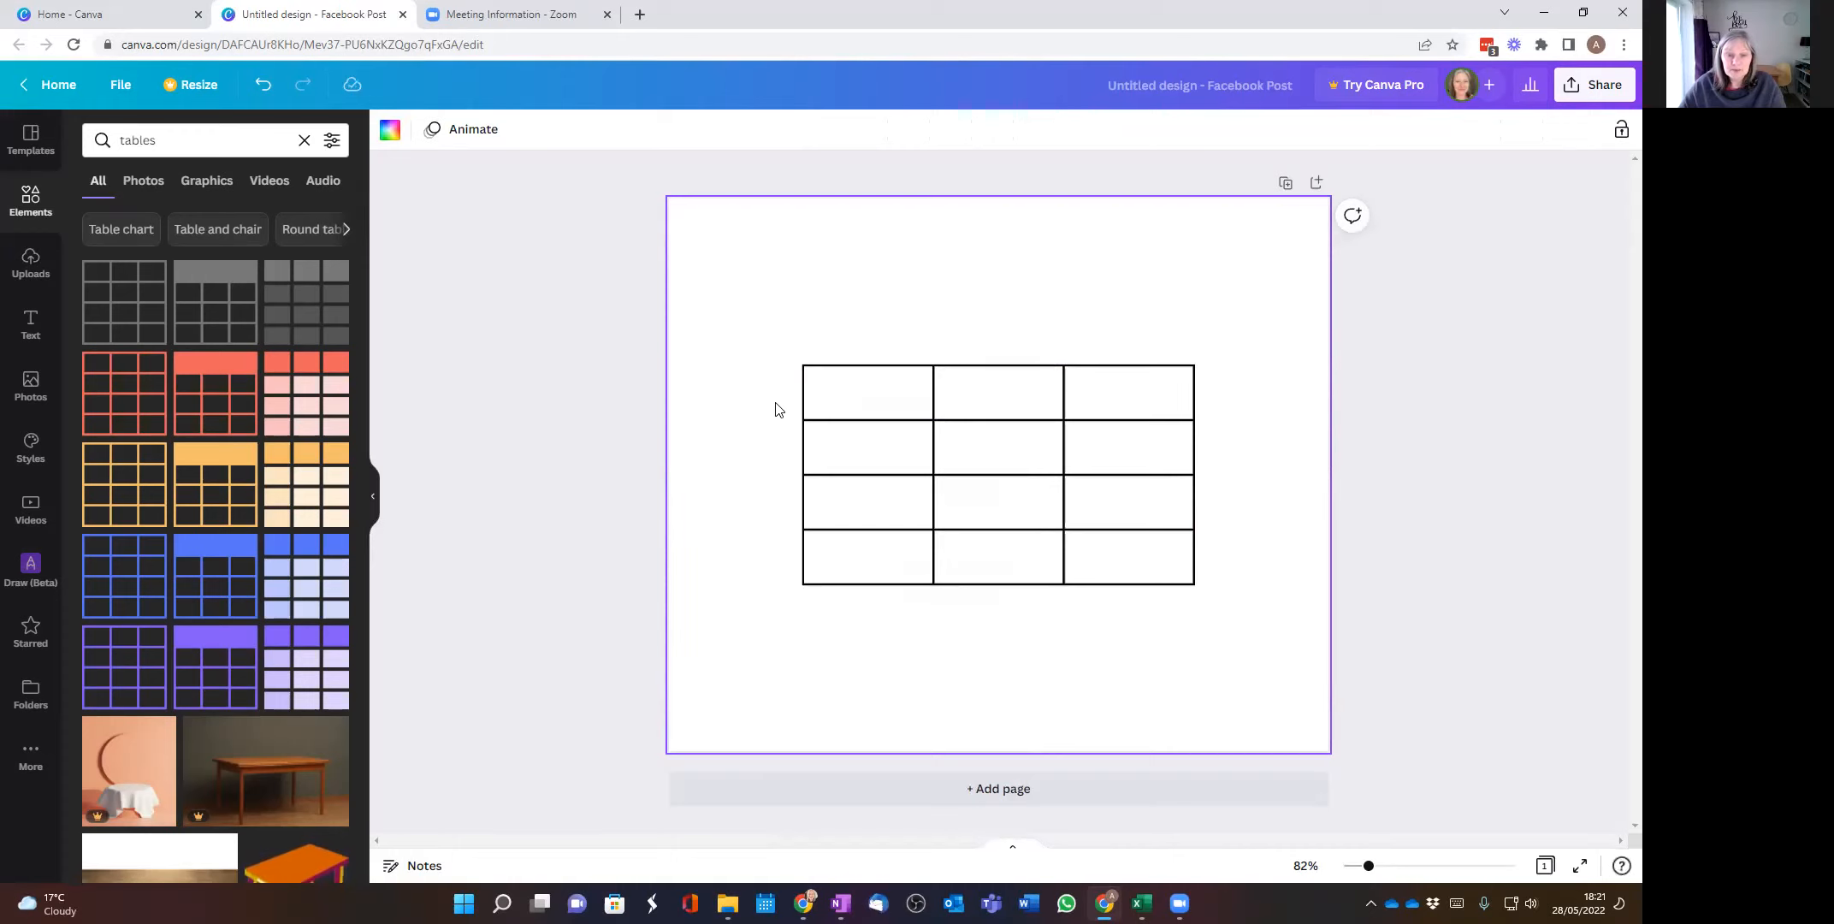
{"action": "left_click", "coordinate": [812, 403]}
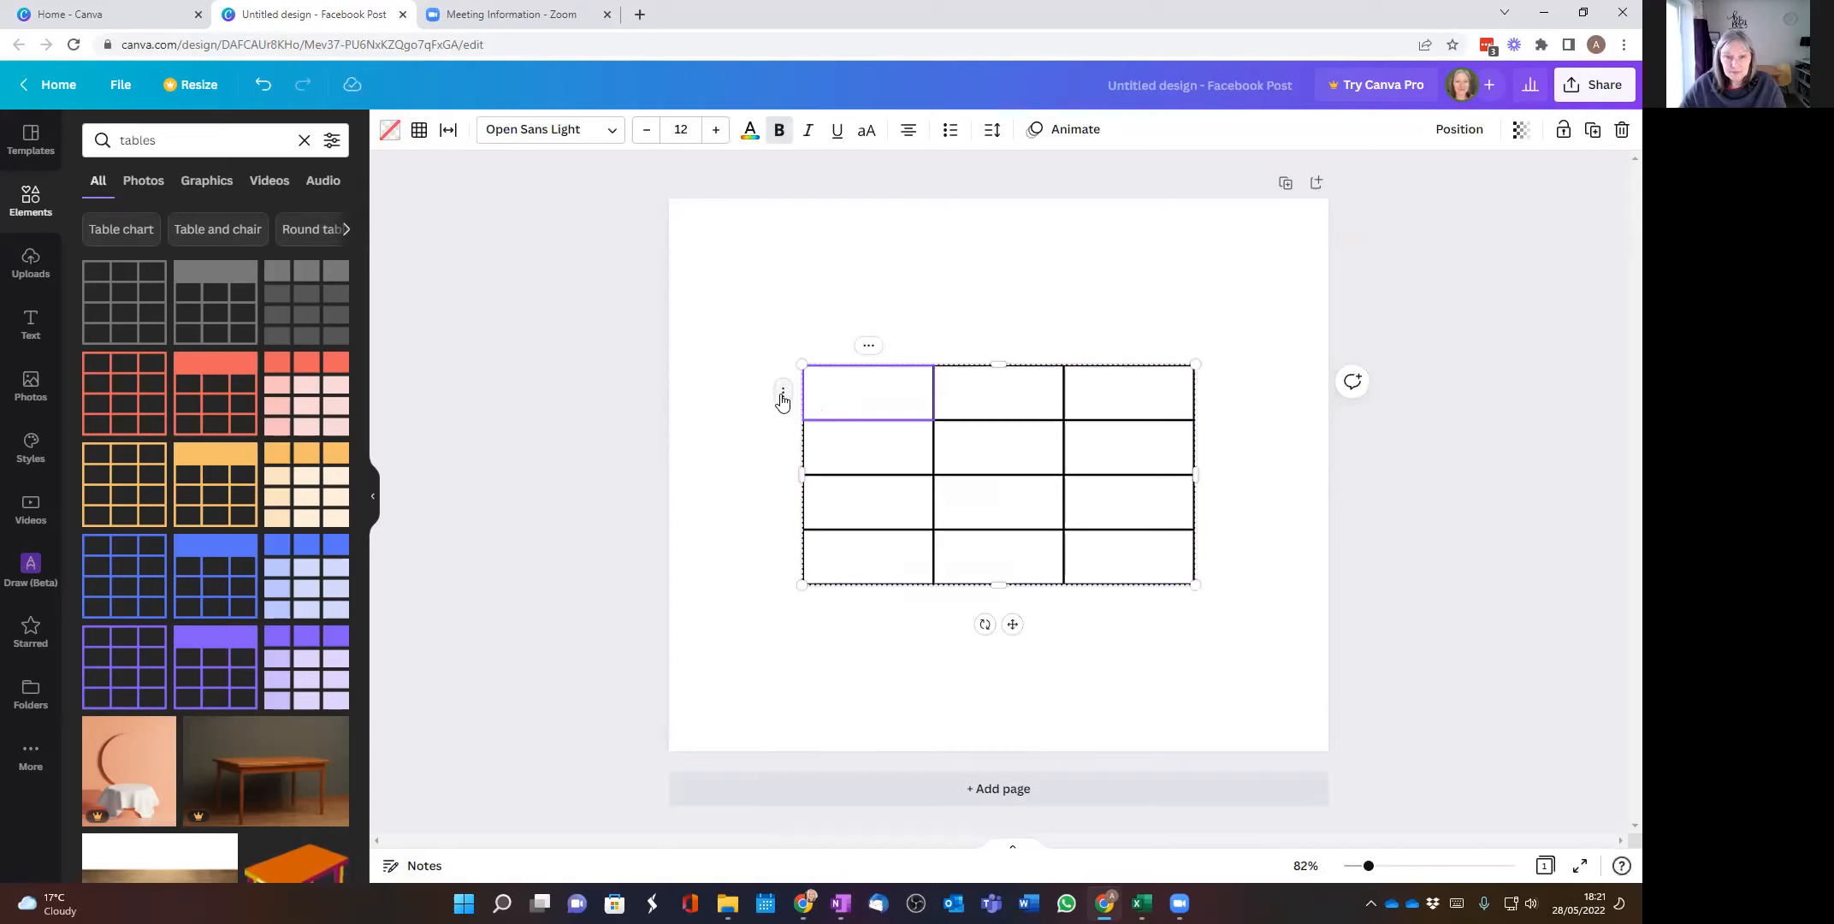
{"action": "left_click", "coordinate": [782, 396]}
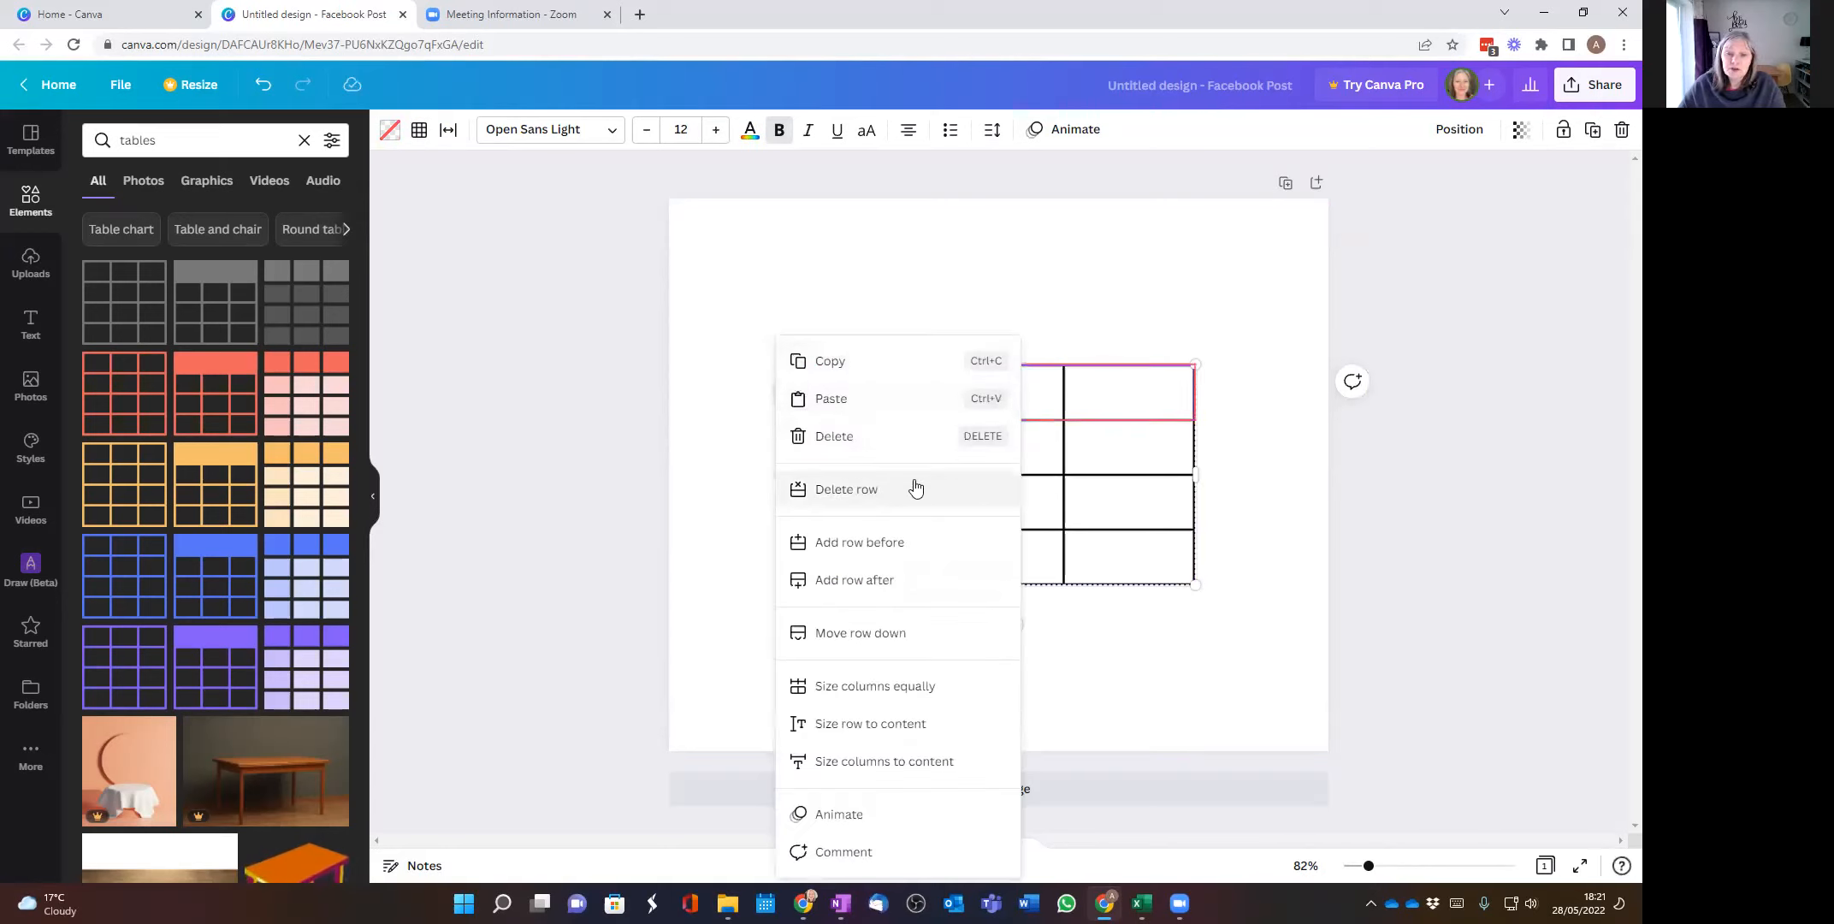
{"action": "left_click", "coordinate": [850, 544]}
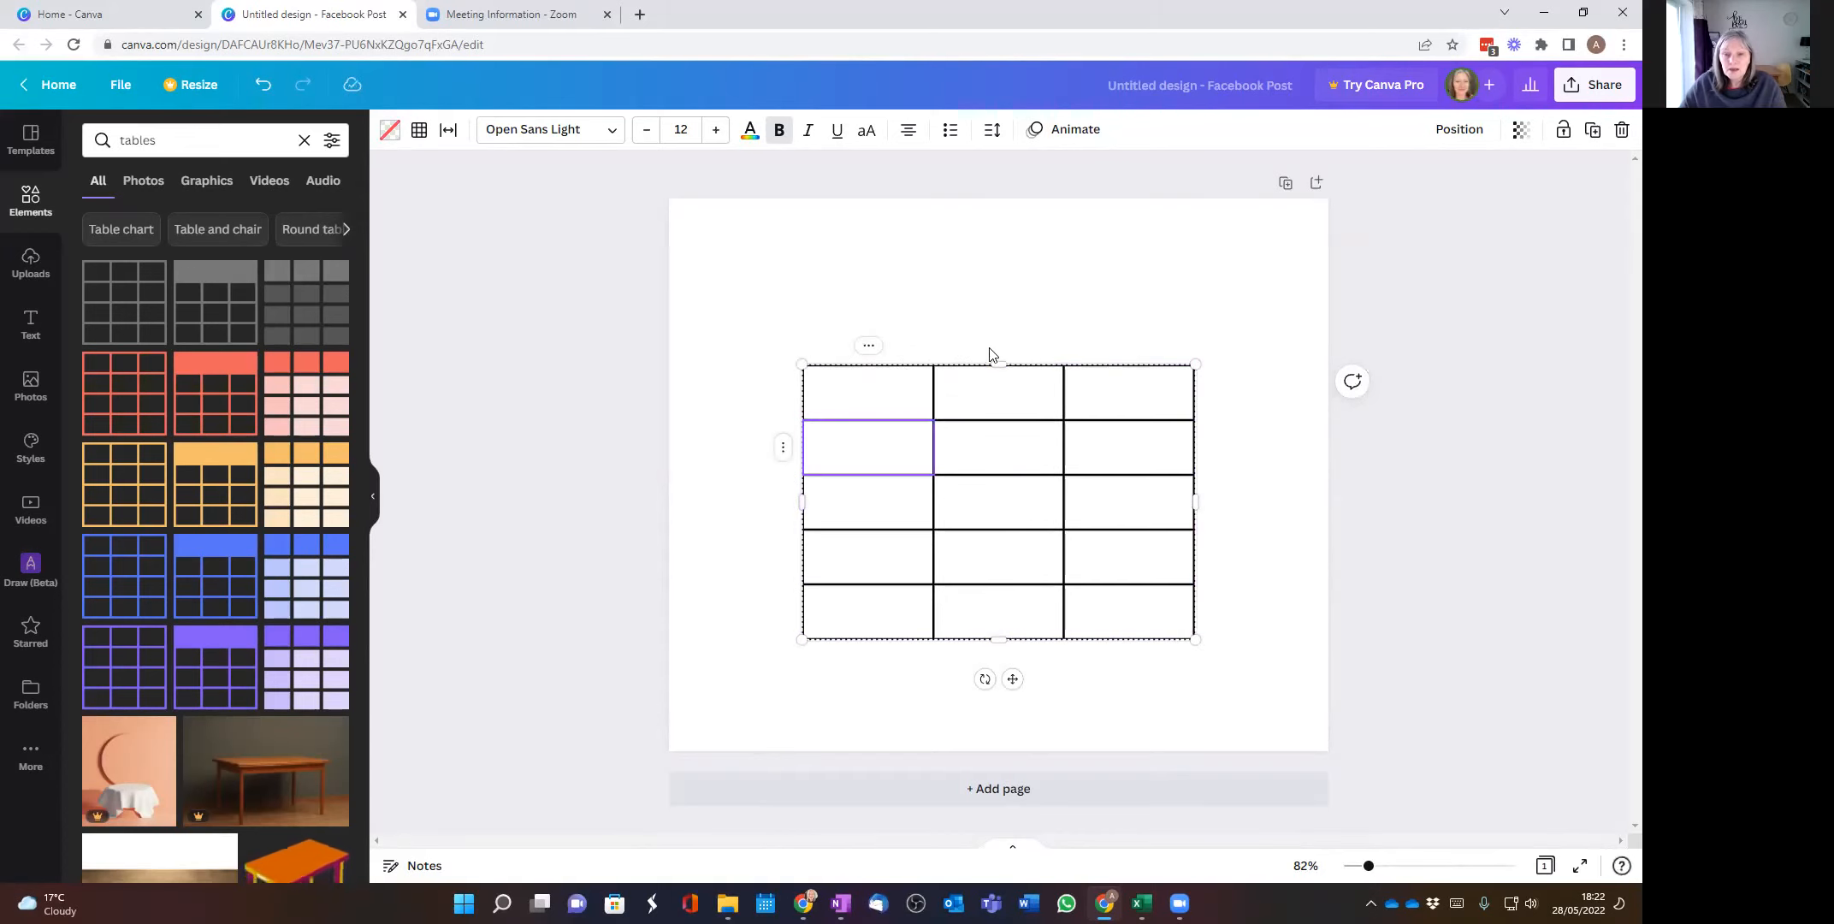
Step: Examine the options available for the table's first column
{"action": "left_click", "coordinate": [871, 349]}
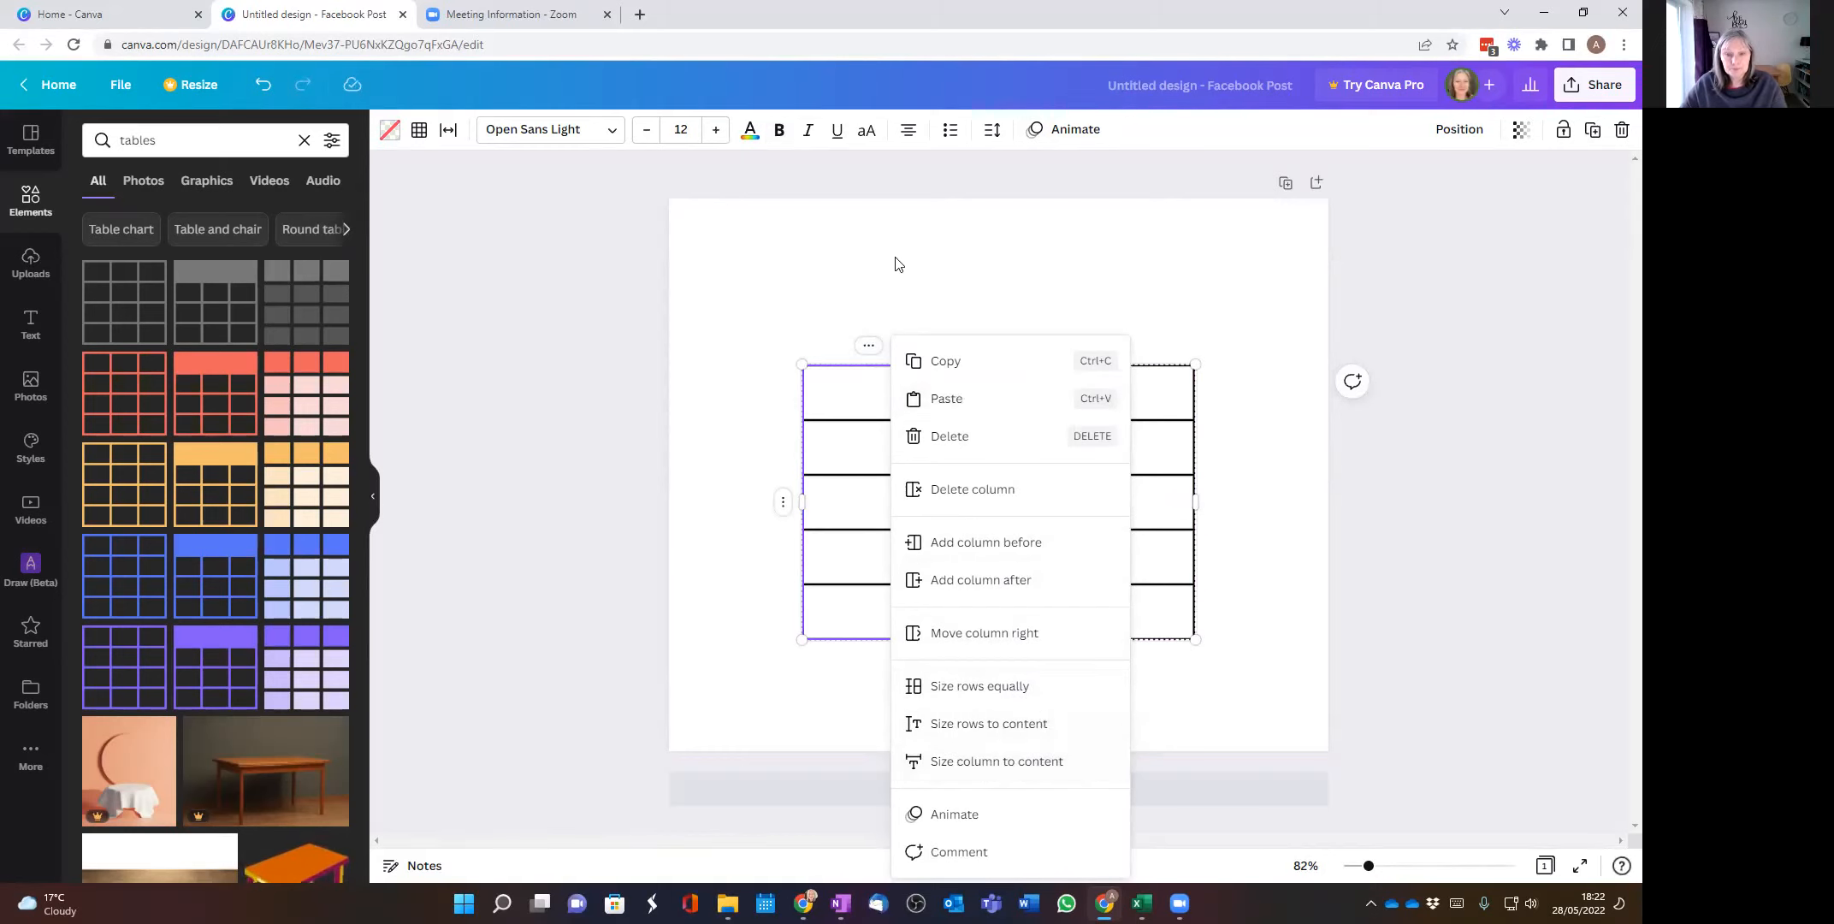
{"action": "left_click", "coordinate": [804, 334]}
{"action": "left_click", "coordinate": [842, 396]}
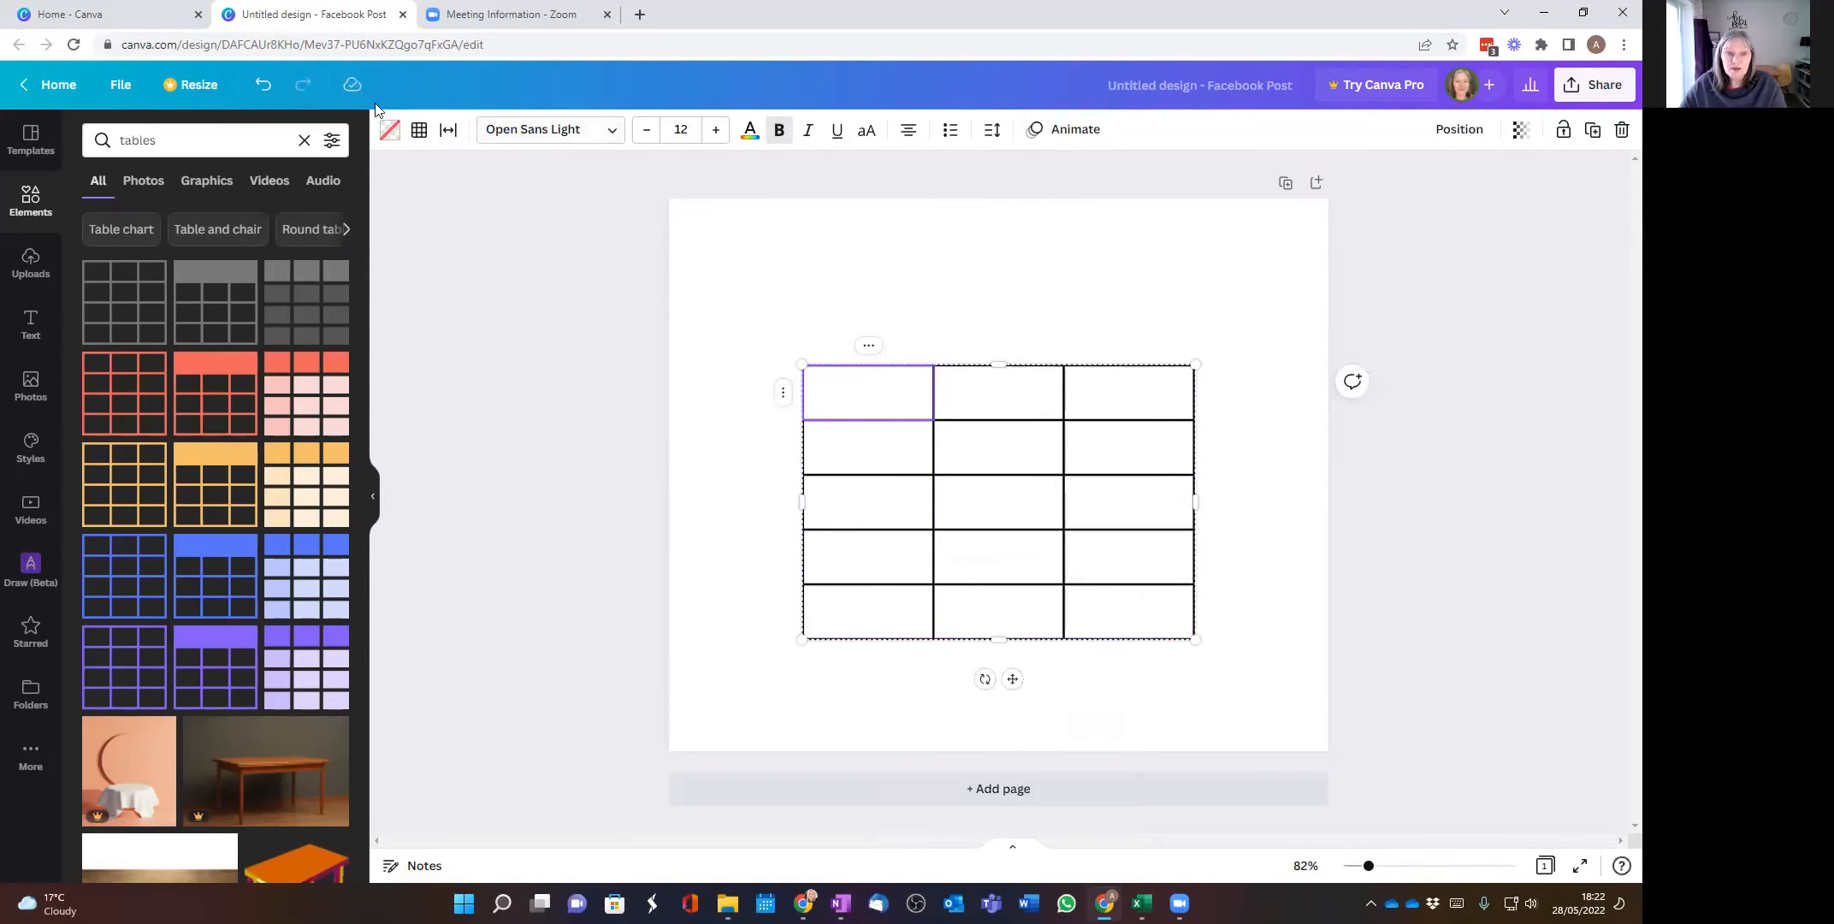
{"action": "left_click", "coordinate": [423, 133]}
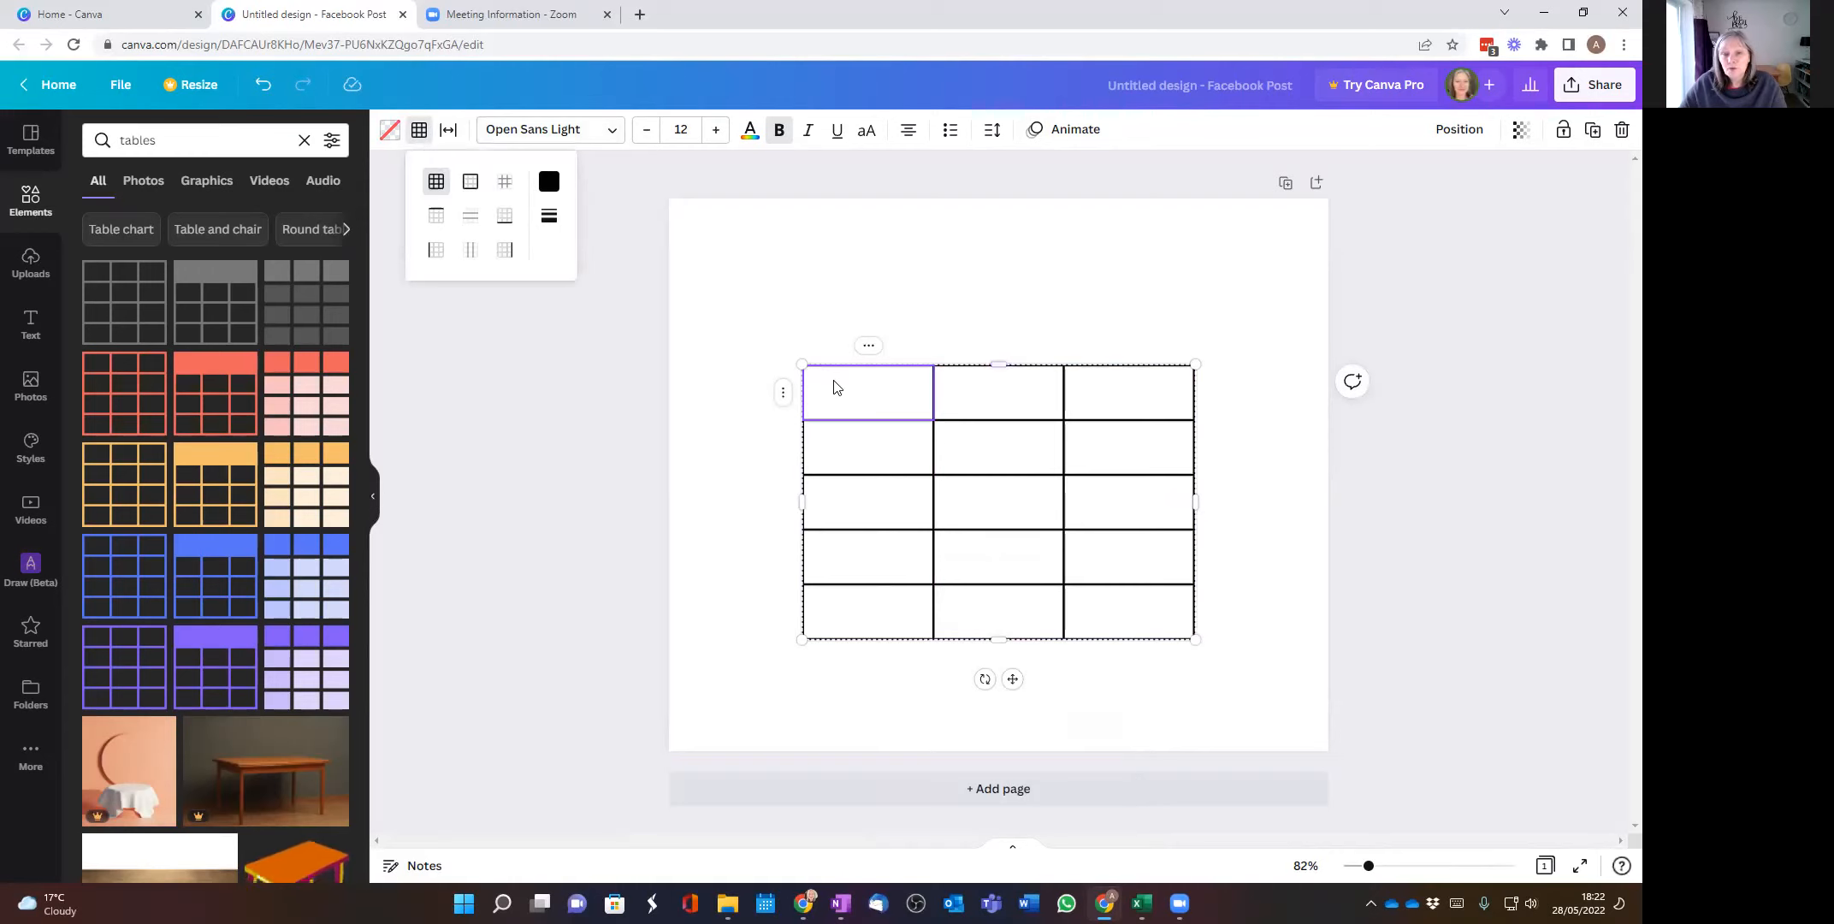
{"action": "left_click", "coordinate": [847, 318]}
{"action": "left_click_drag", "start_coordinate": [780, 342], "coordinate": [1224, 686]}
{"action": "left_click", "coordinate": [774, 308]}
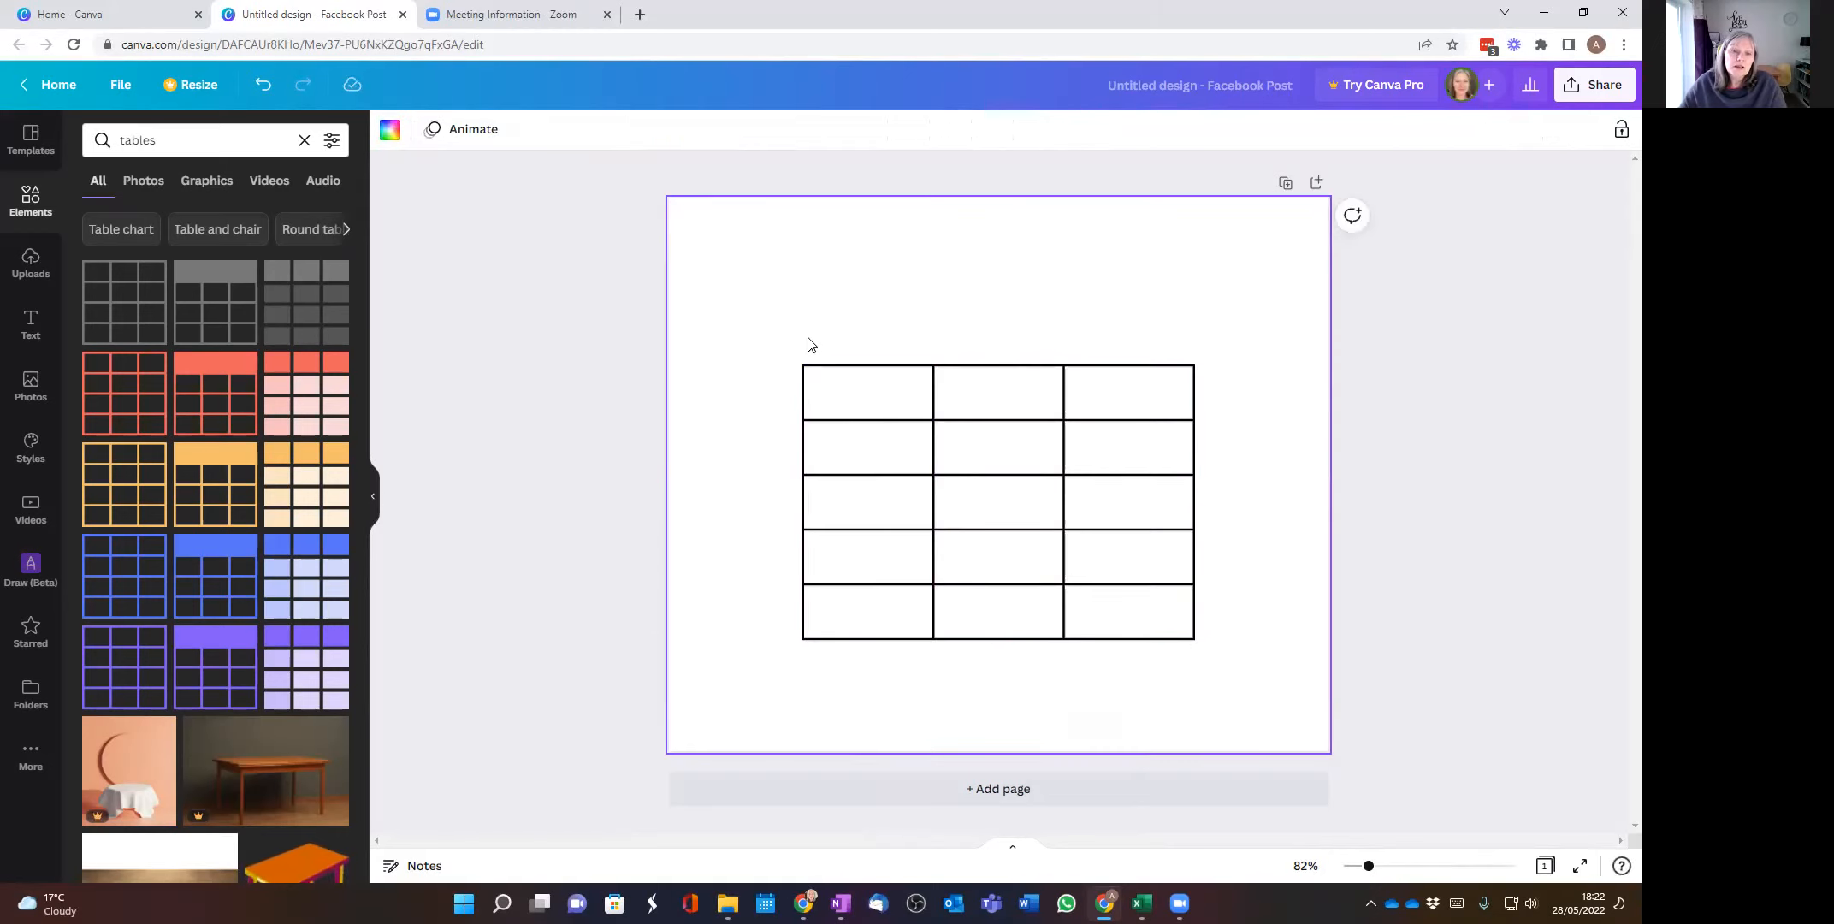
Step: Change all borders of the whole table to the green brand kit colour
{"action": "left_click_drag", "start_coordinate": [793, 350], "coordinate": [1213, 668]}
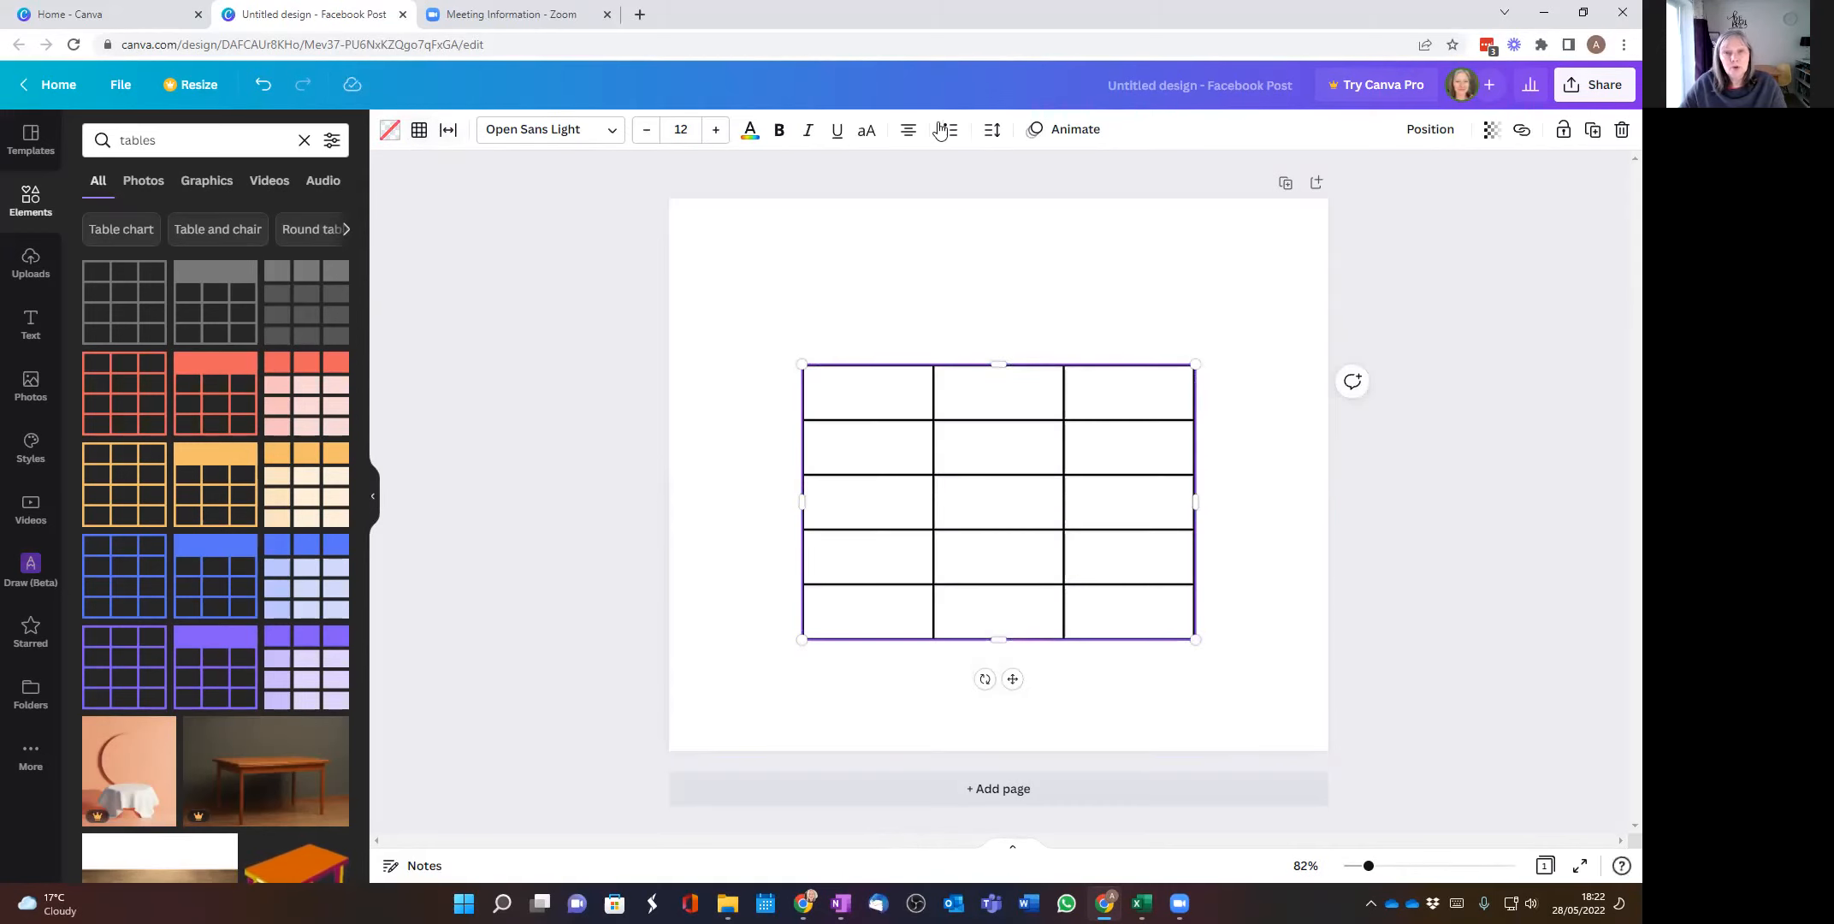
{"action": "left_click", "coordinate": [418, 133]}
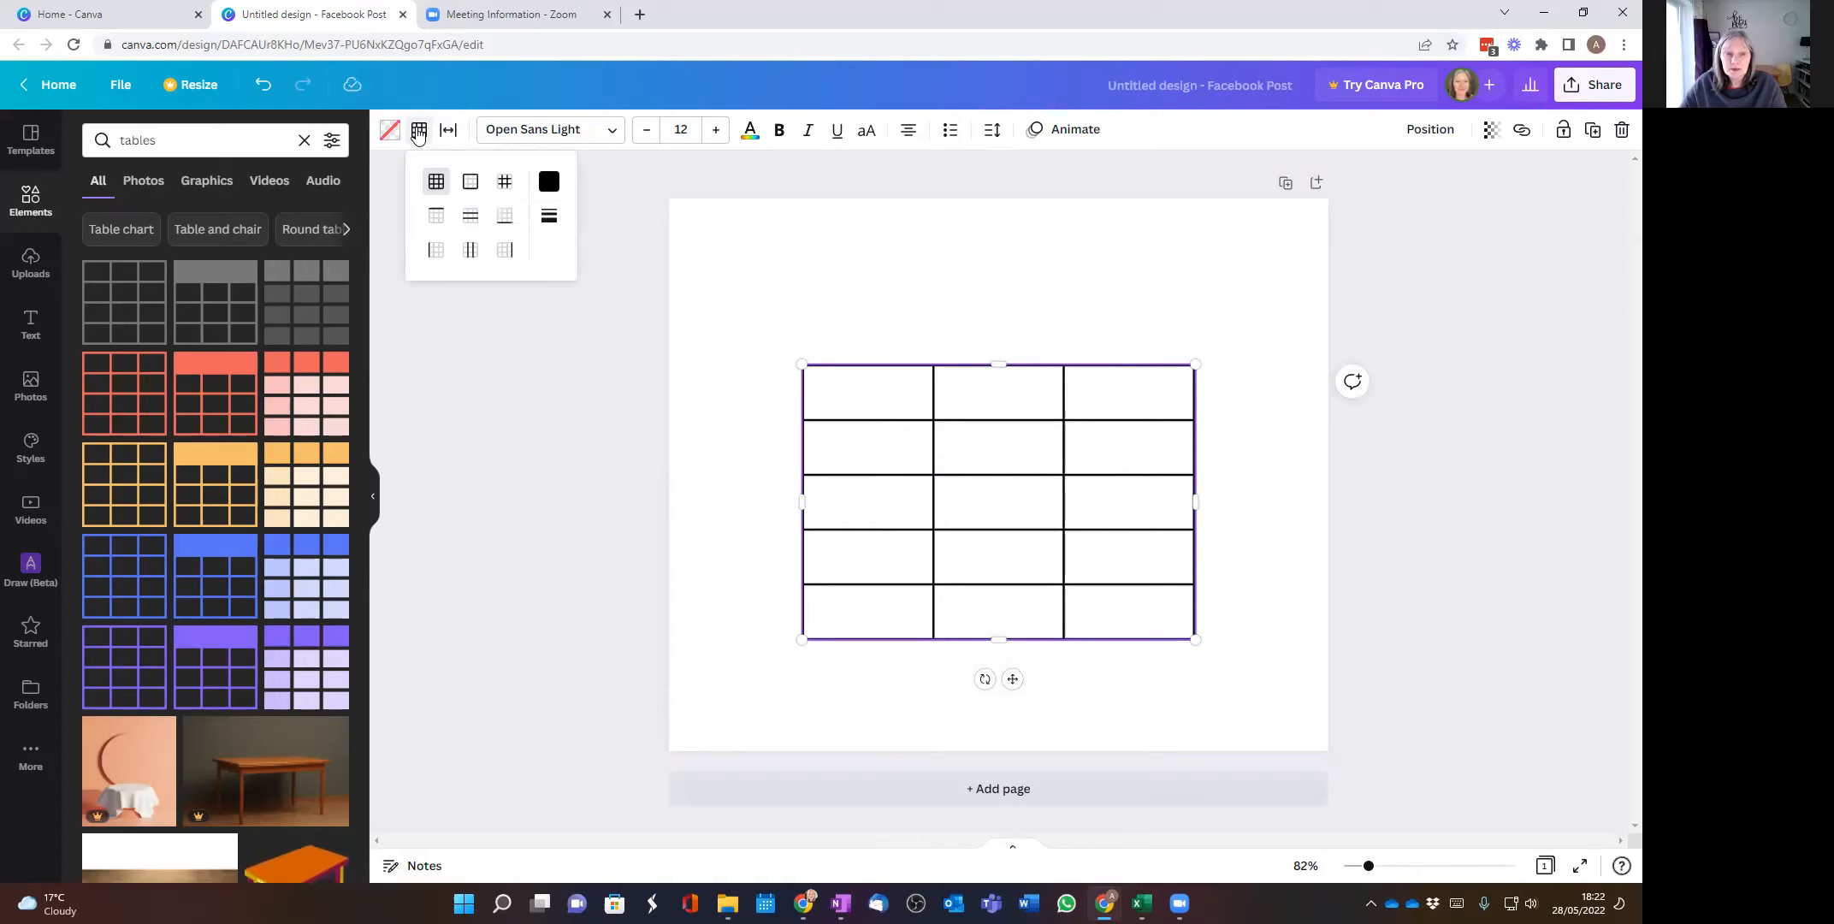
{"action": "left_click", "coordinate": [550, 184]}
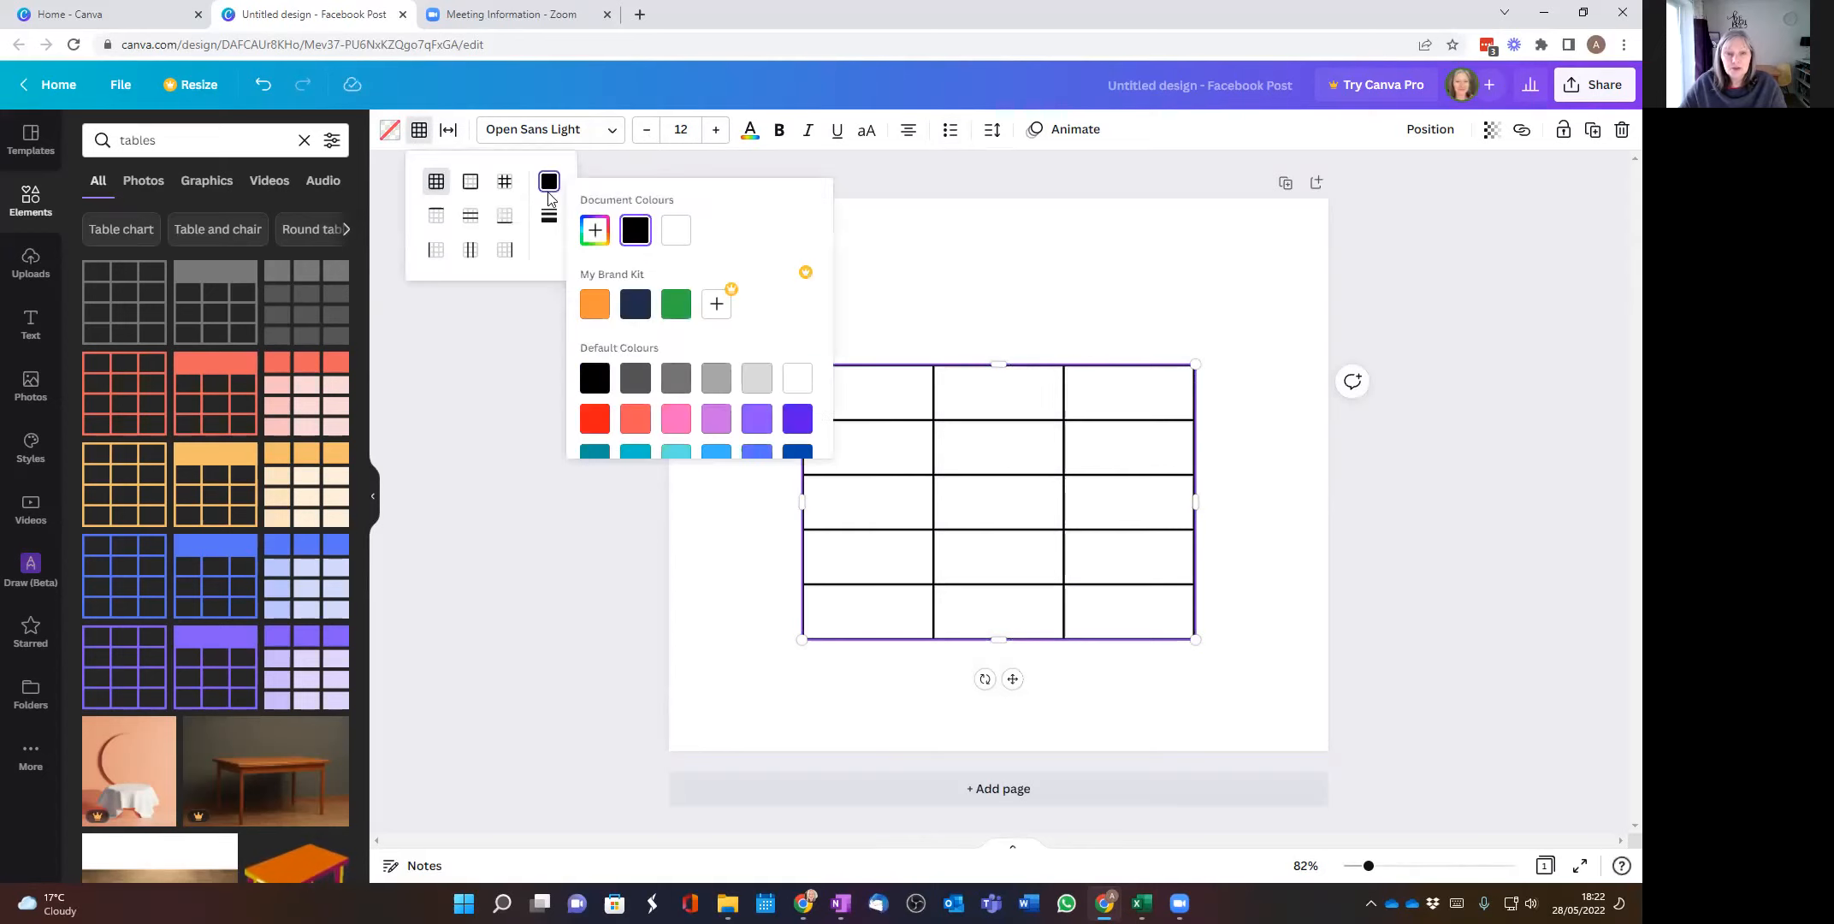
{"action": "left_click", "coordinate": [673, 304]}
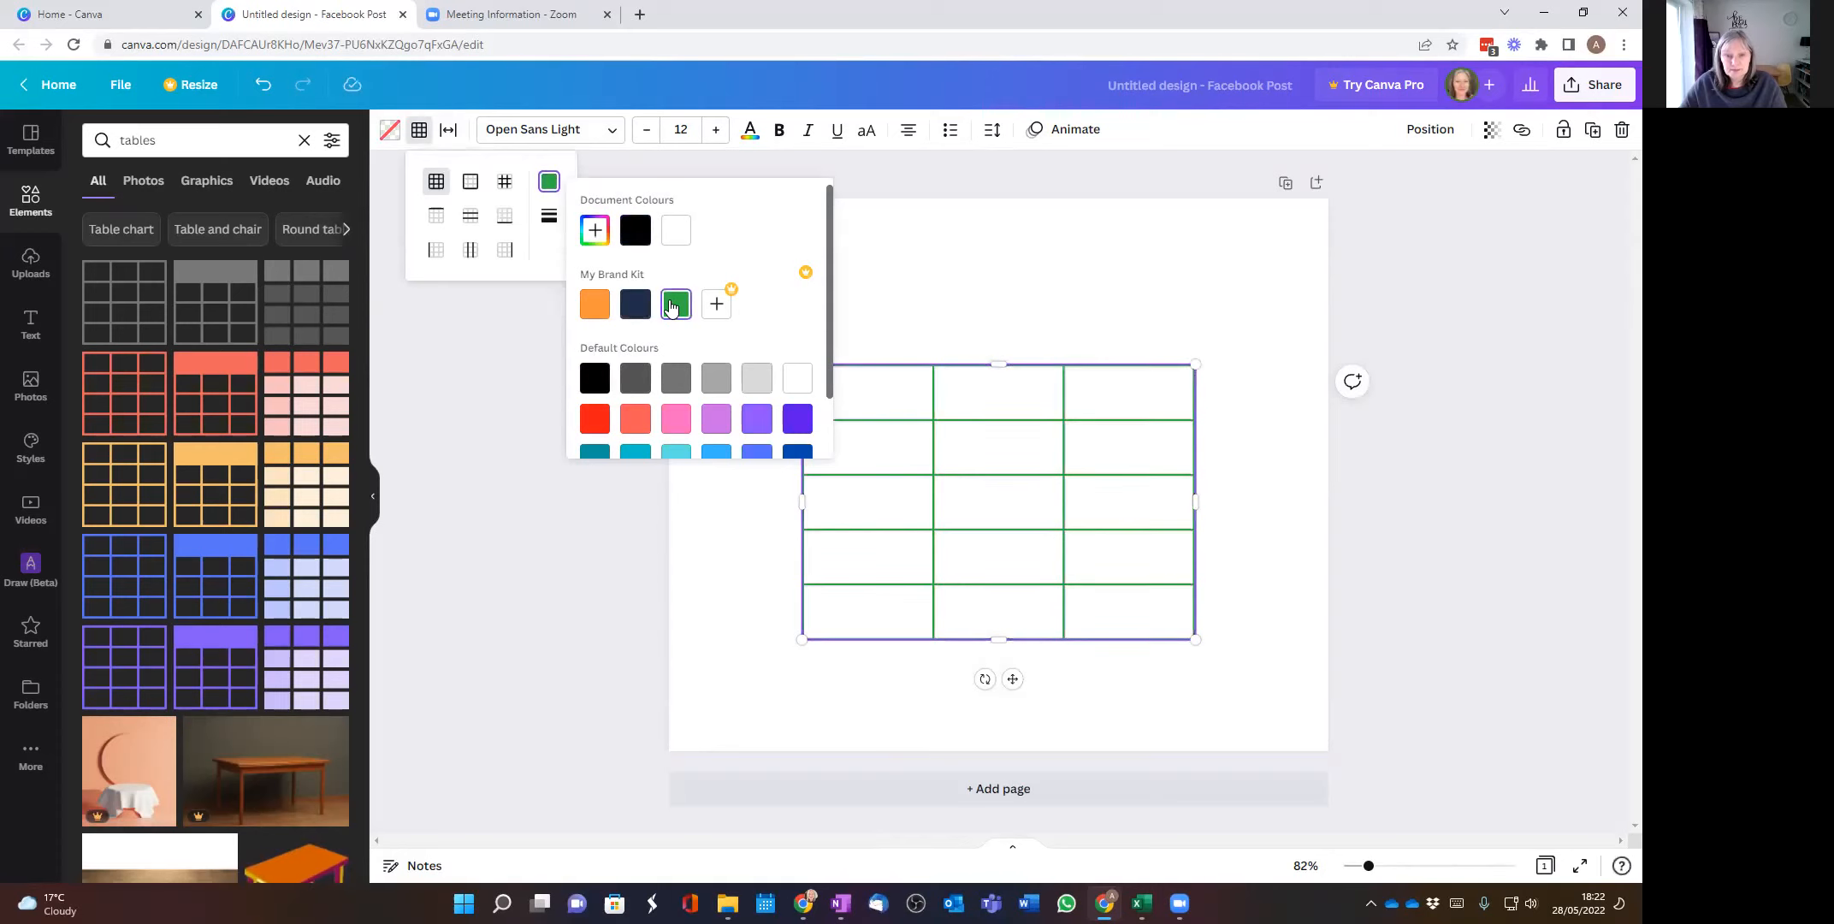
{"action": "left_click", "coordinate": [1032, 305]}
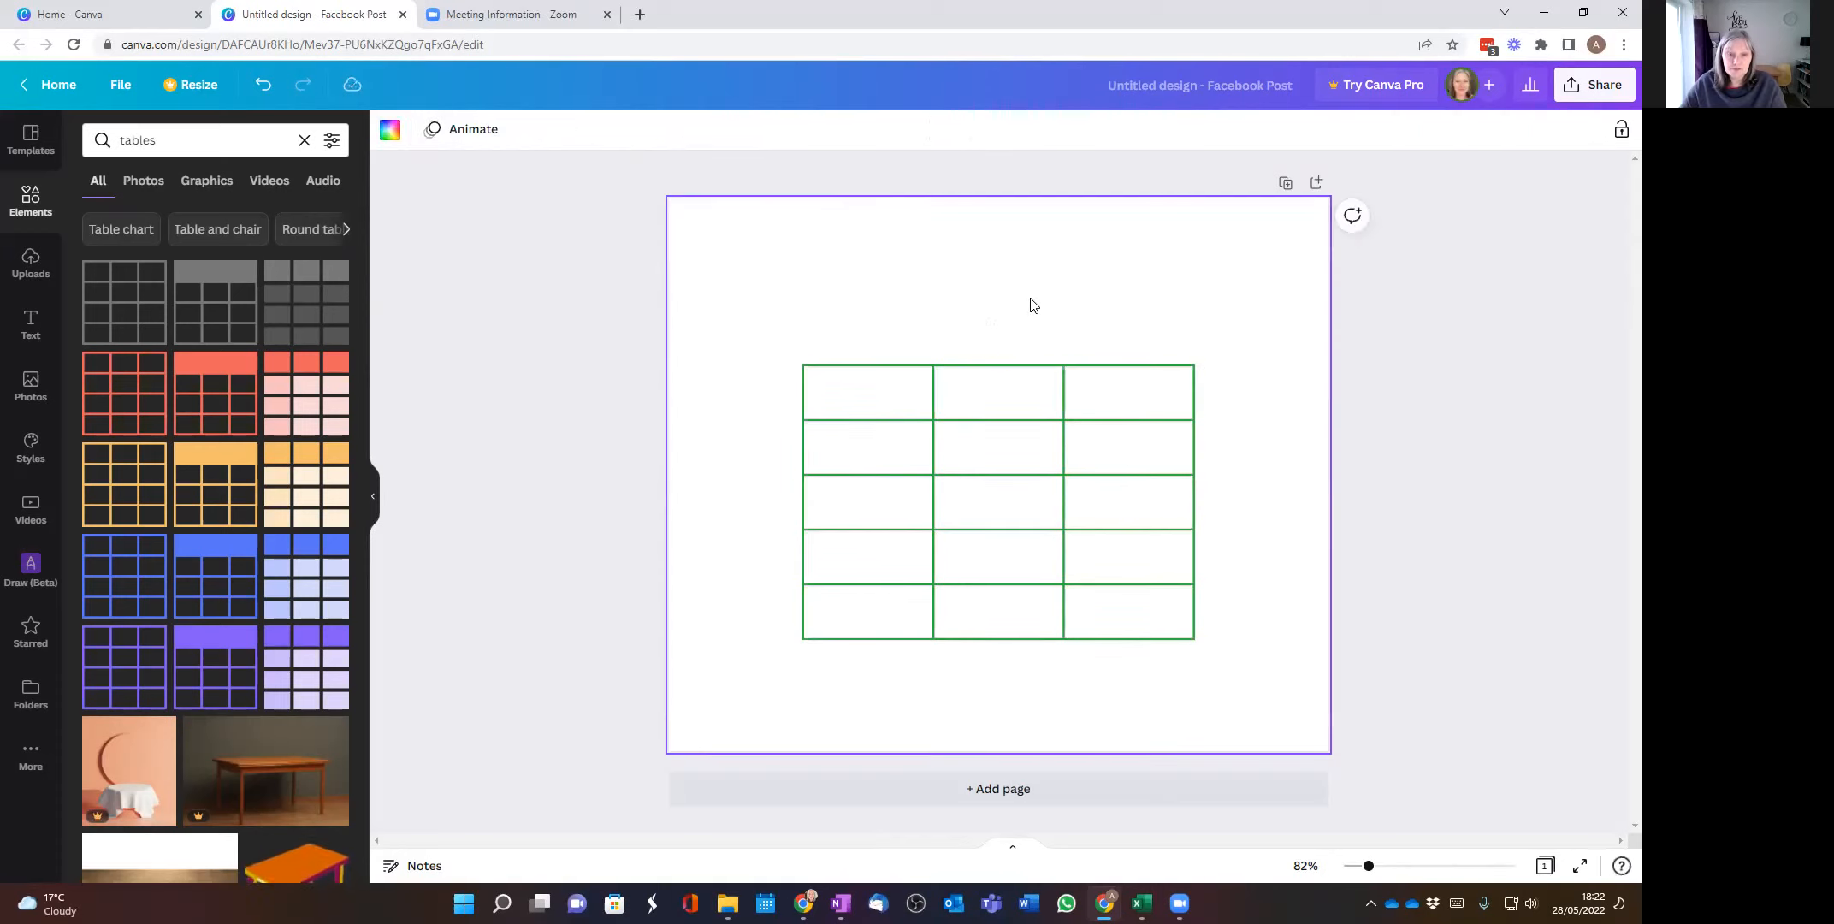
Step: Colour the borders of the middle cell in the table's second row red
{"action": "left_click", "coordinate": [992, 452]}
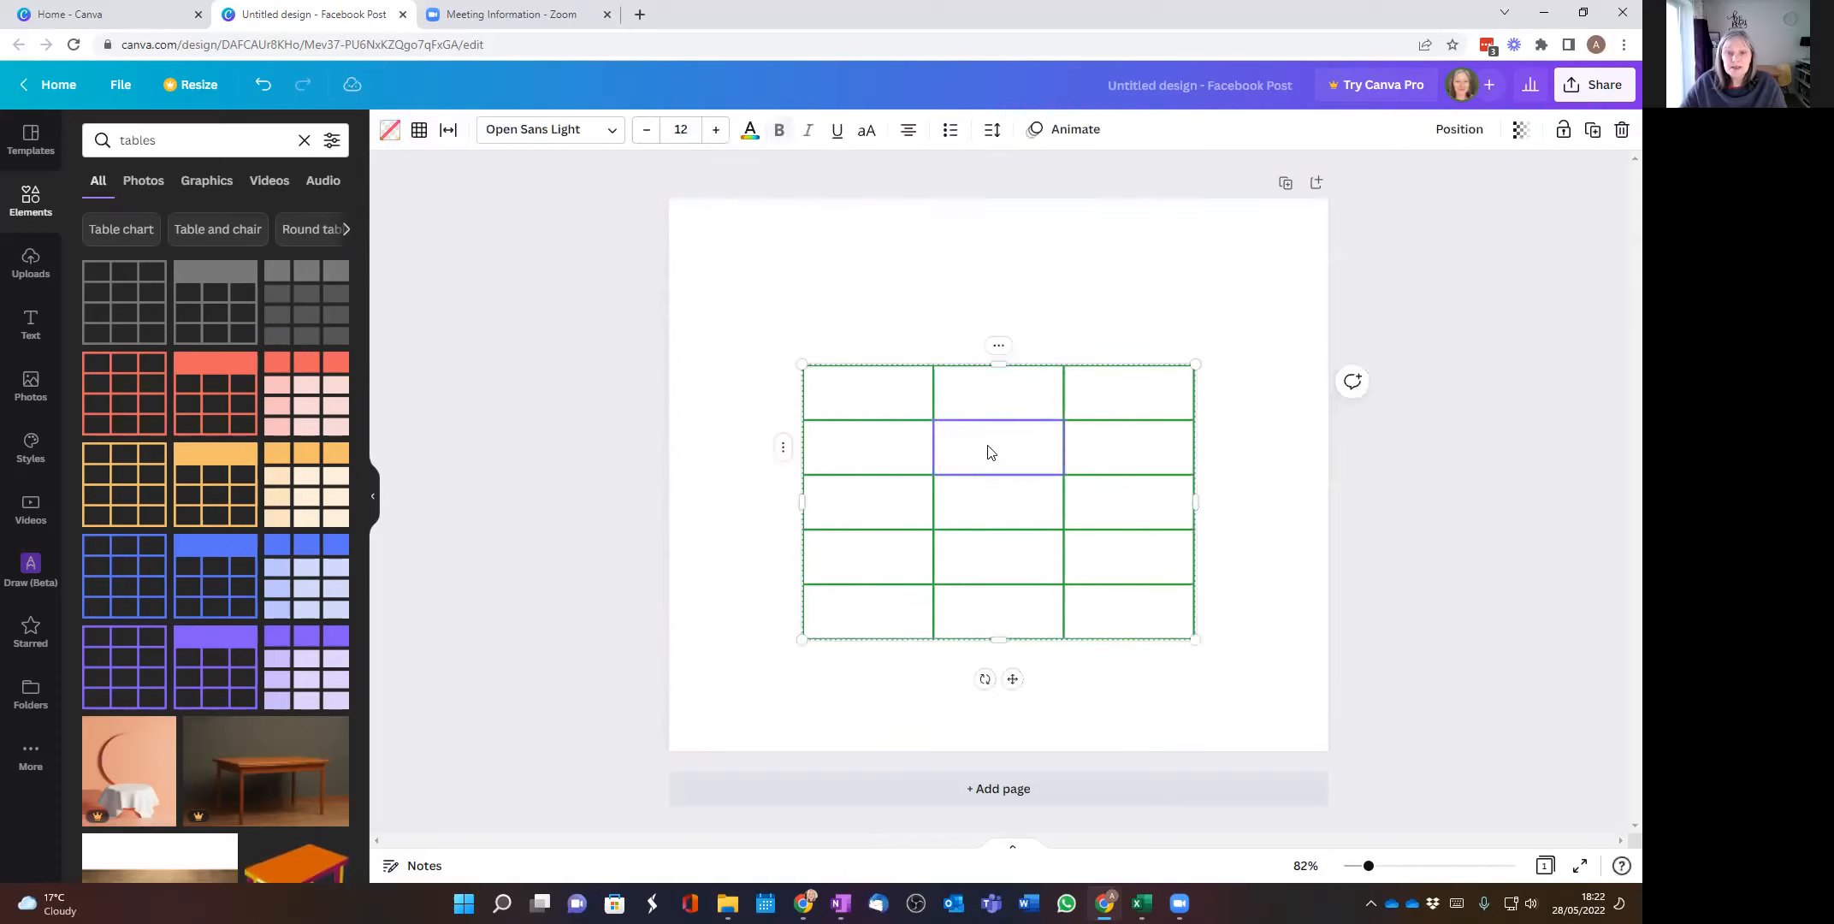
{"action": "left_click", "coordinate": [419, 132]}
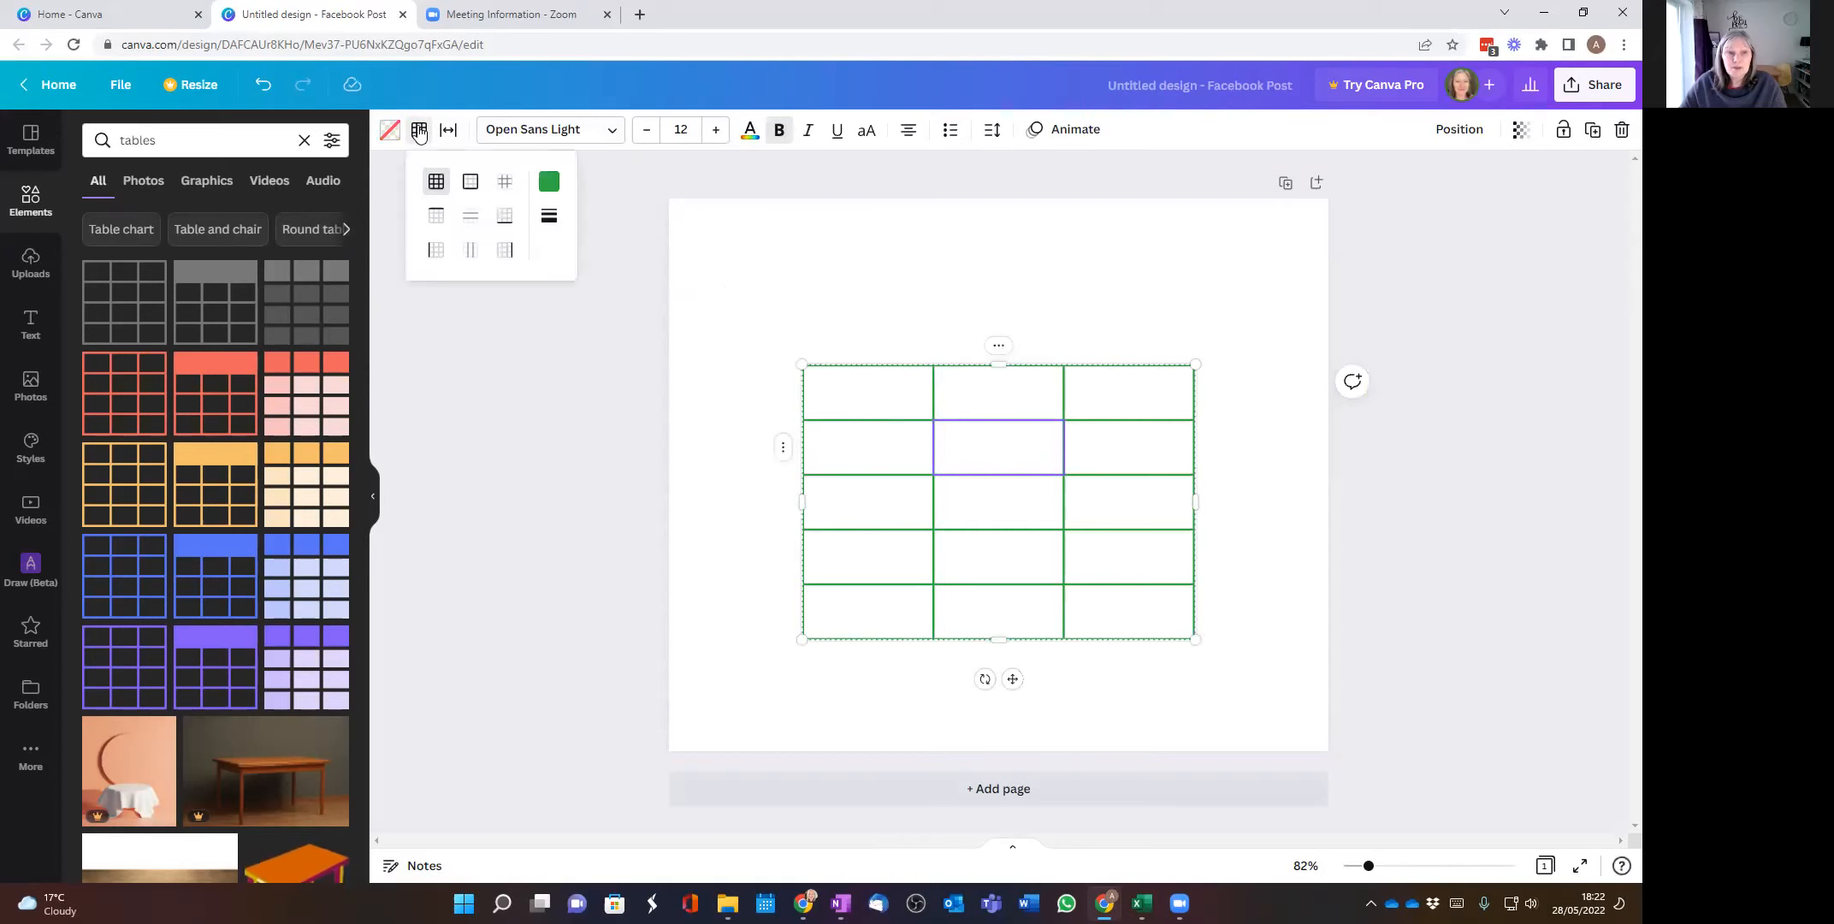
{"action": "left_click", "coordinate": [548, 183]}
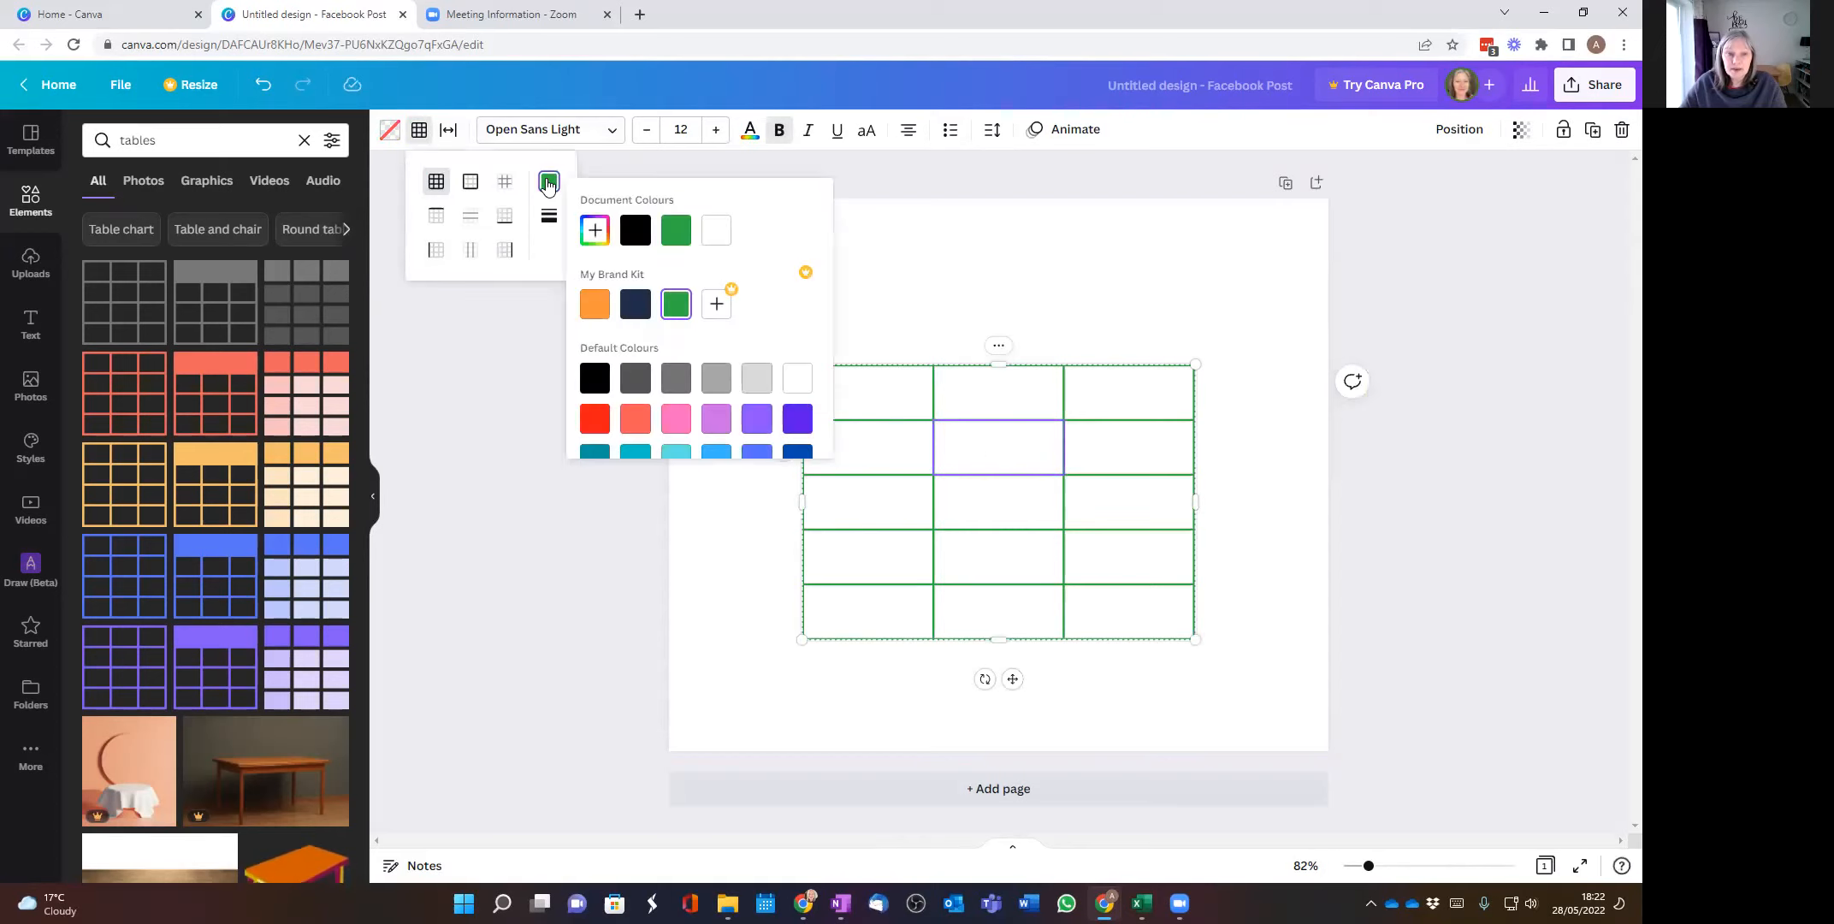
{"action": "left_click", "coordinate": [601, 418]}
{"action": "left_click", "coordinate": [1112, 287]}
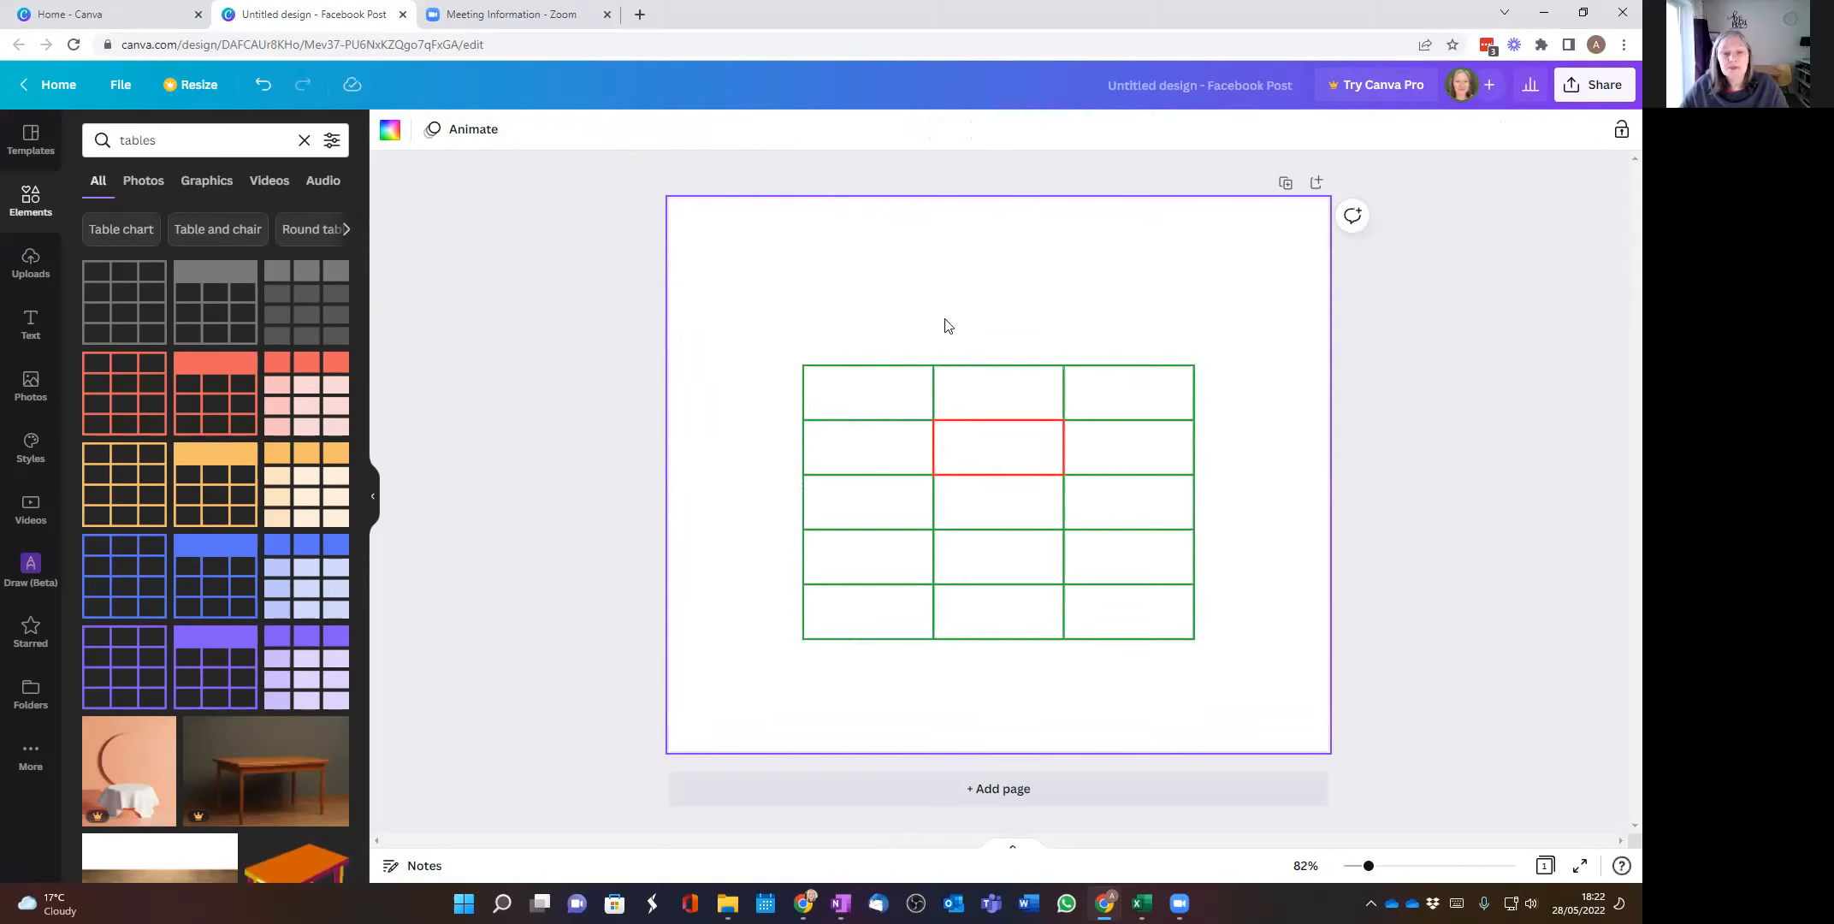
Step: Set the whole table's table spacing to 8 and adjust its cell spacing
{"action": "left_click", "coordinate": [870, 386]}
{"action": "left_click", "coordinate": [839, 334]}
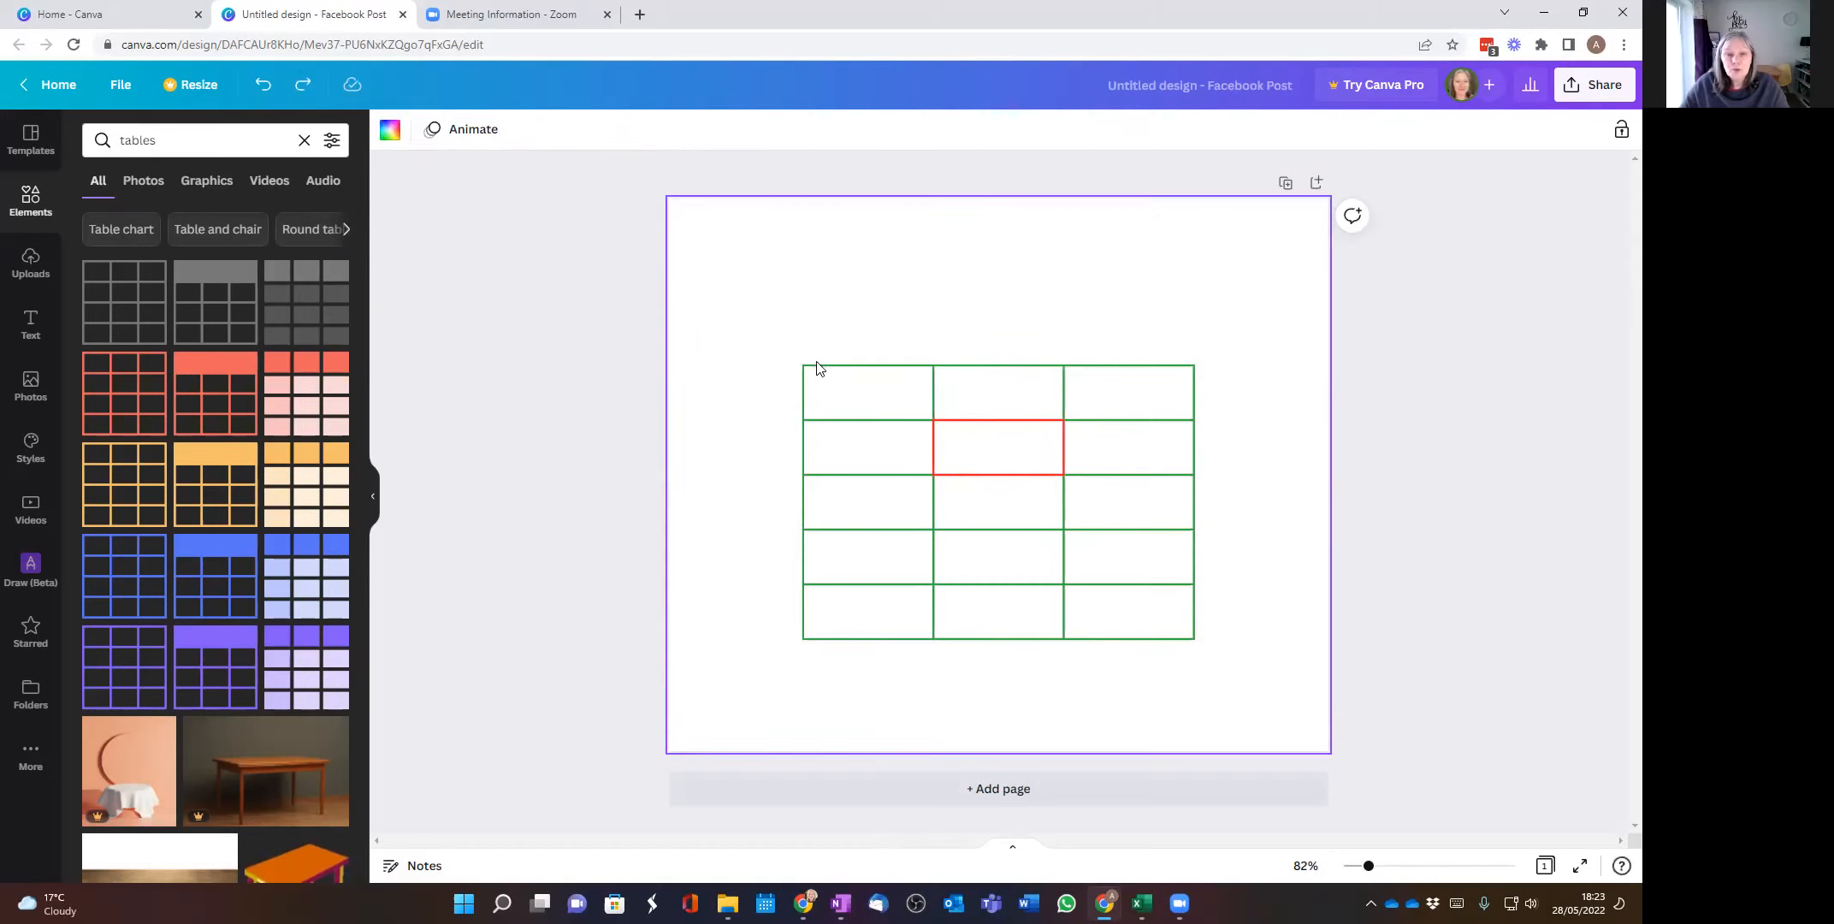
{"action": "left_click_drag", "start_coordinate": [793, 346], "coordinate": [1259, 686]}
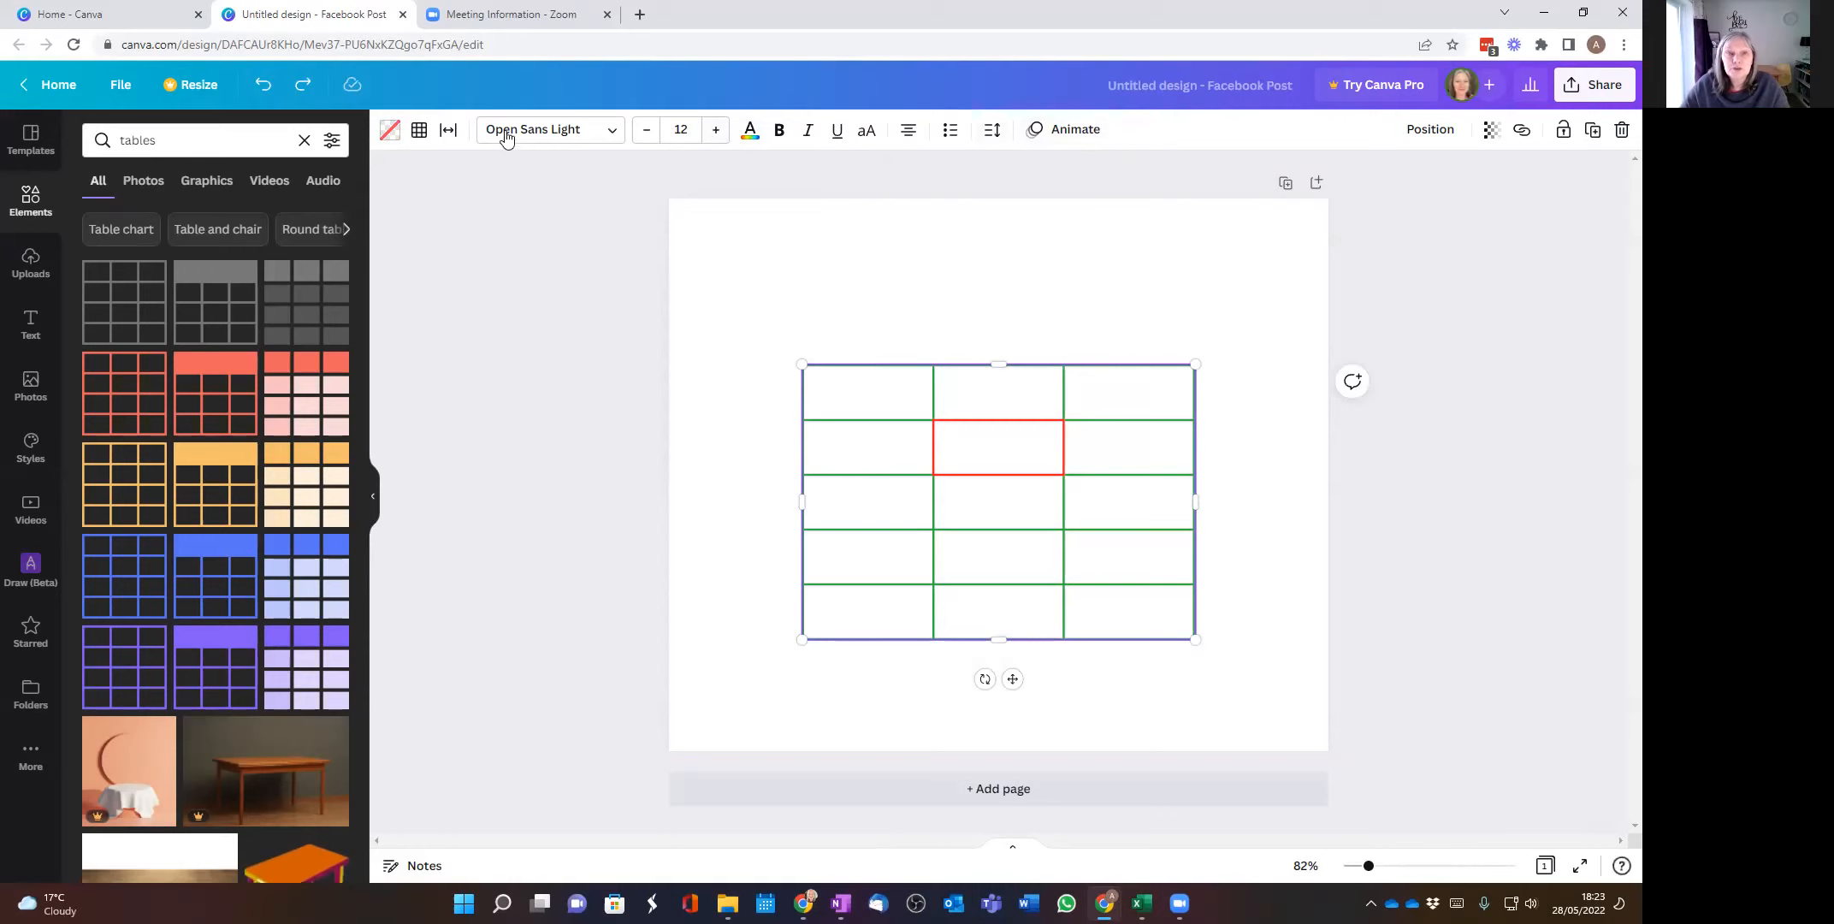
{"action": "left_click", "coordinate": [451, 131]}
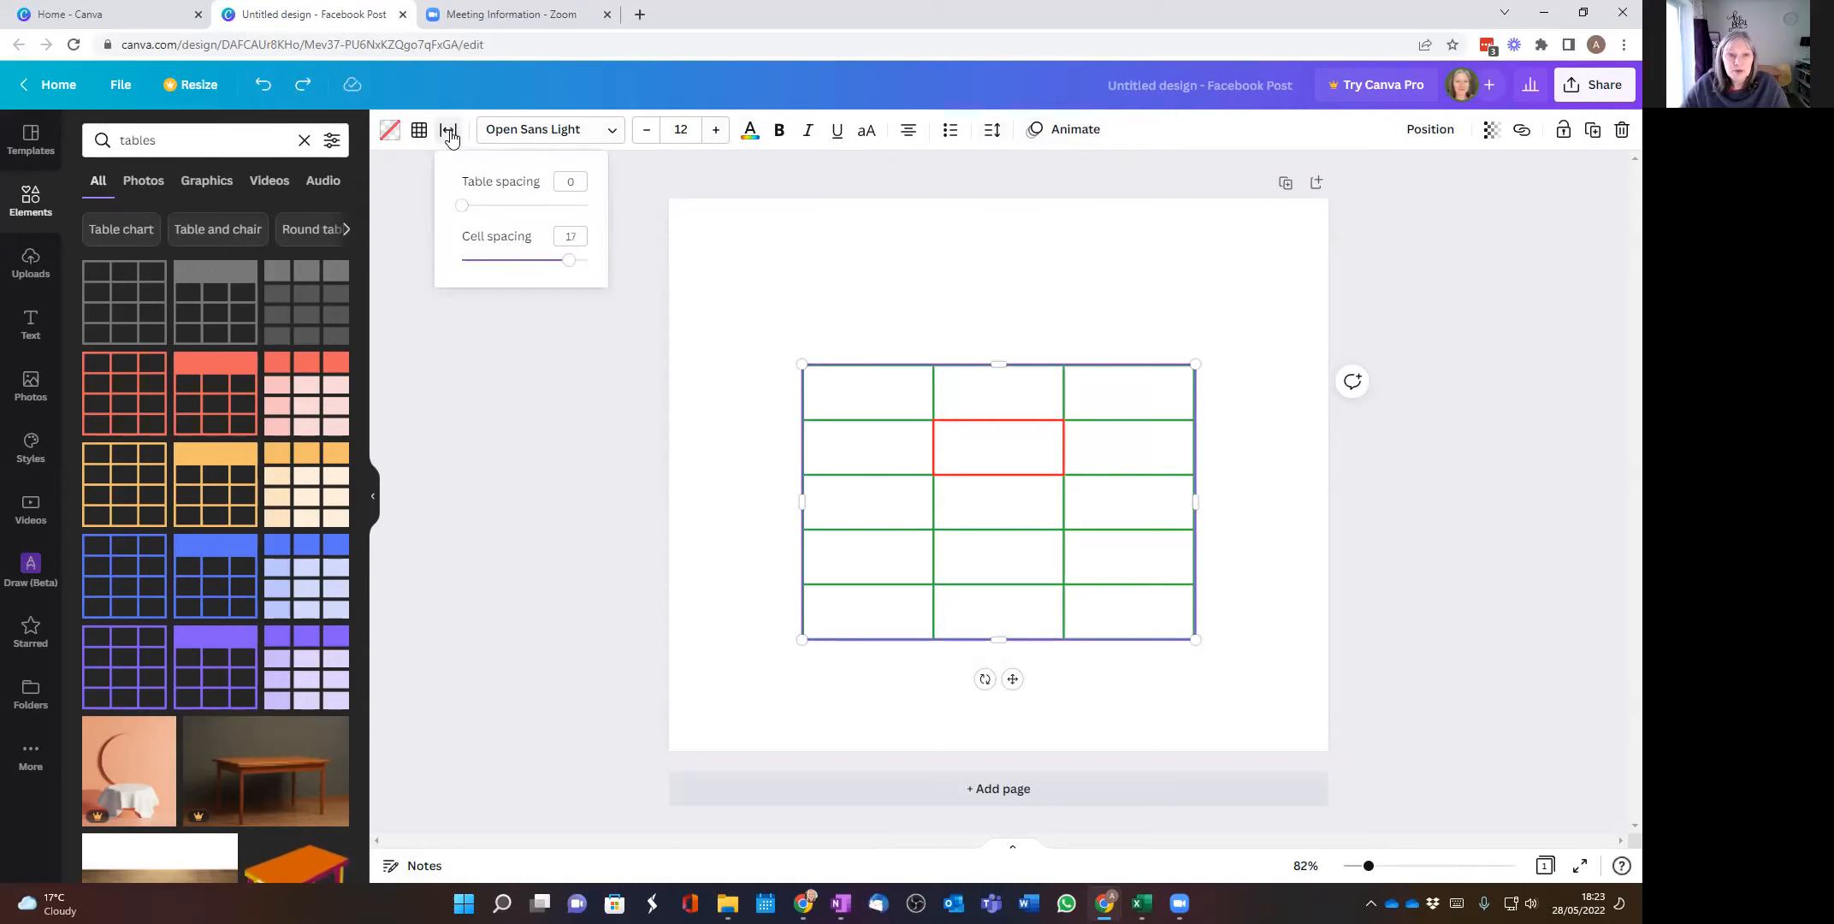
{"action": "left_click_drag", "start_coordinate": [462, 205], "coordinate": [513, 212]}
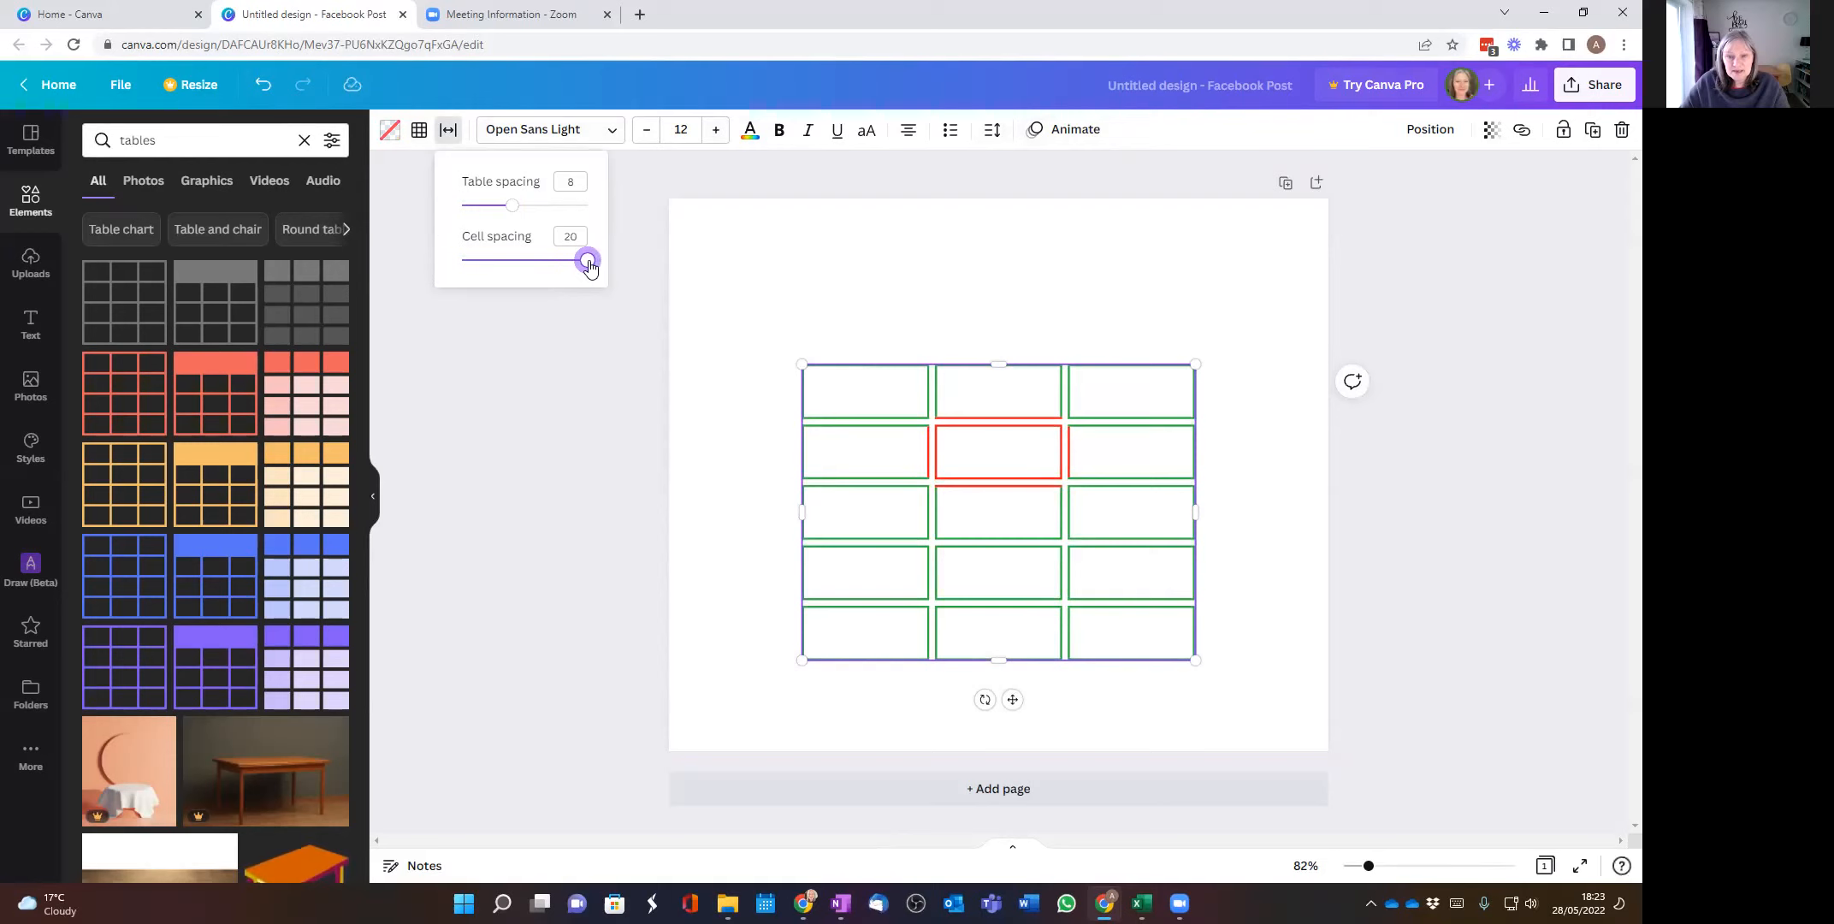
{"action": "left_click_drag", "start_coordinate": [582, 258], "coordinate": [524, 260]}
{"action": "left_click", "coordinate": [507, 267]}
Step: View the fonts available for the first cell in the table's second row
{"action": "left_click", "coordinate": [832, 451]}
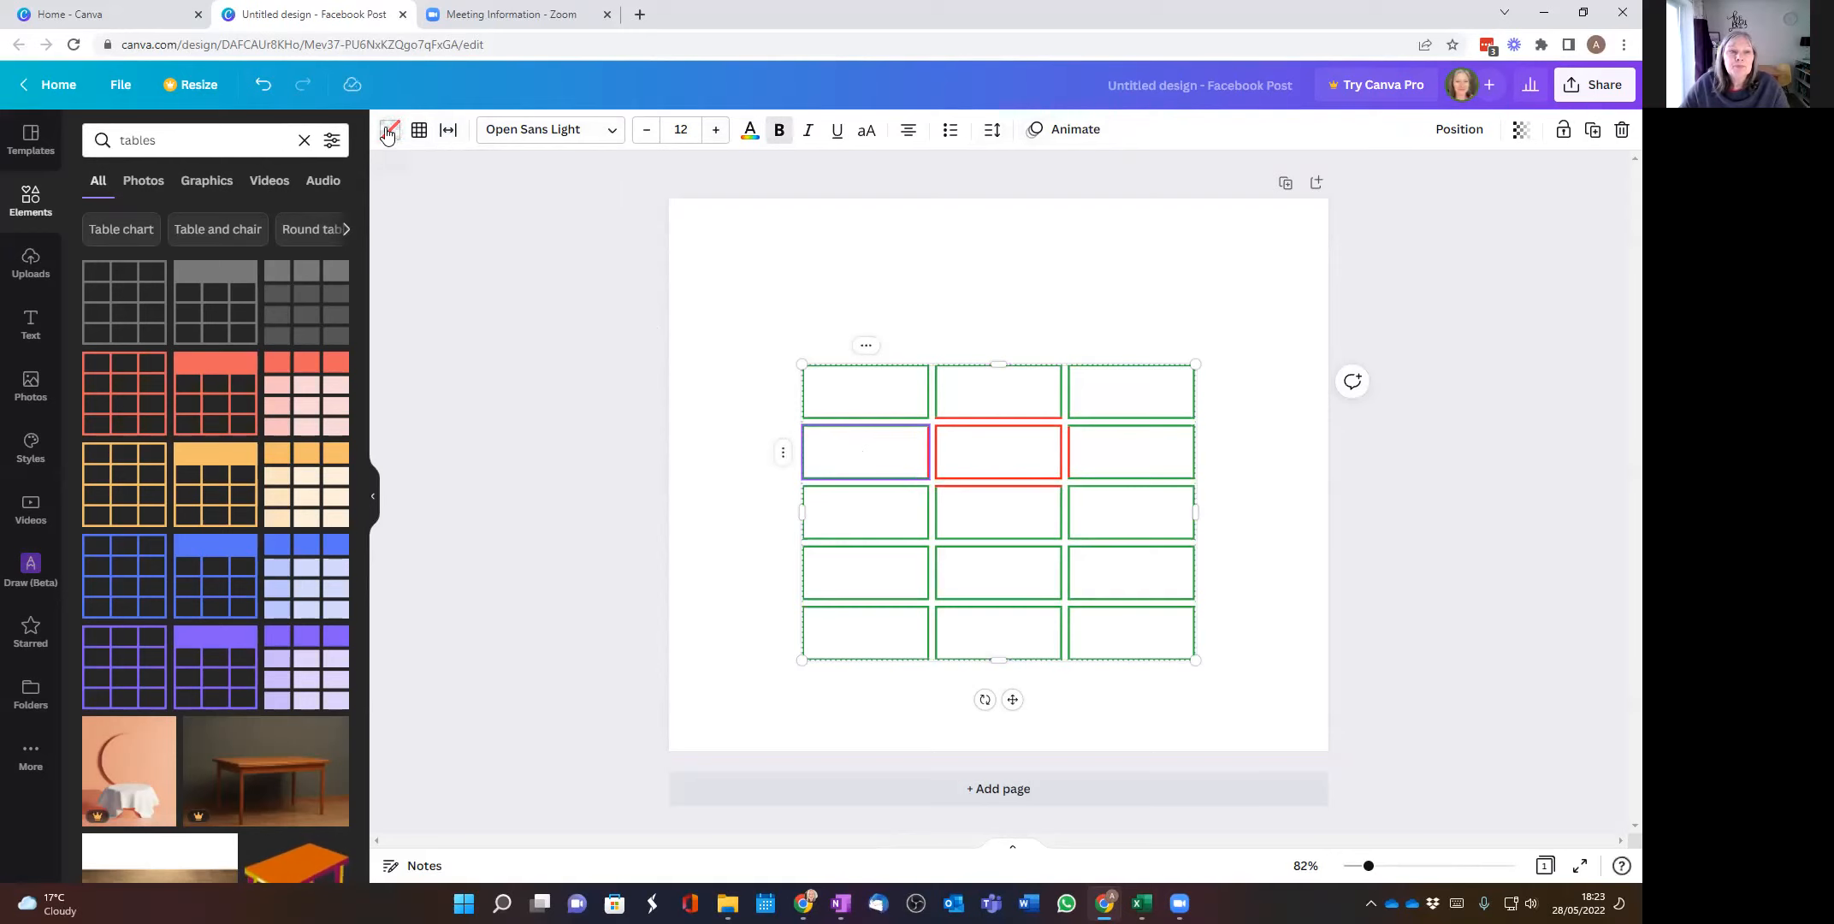
{"action": "left_click", "coordinate": [612, 131]}
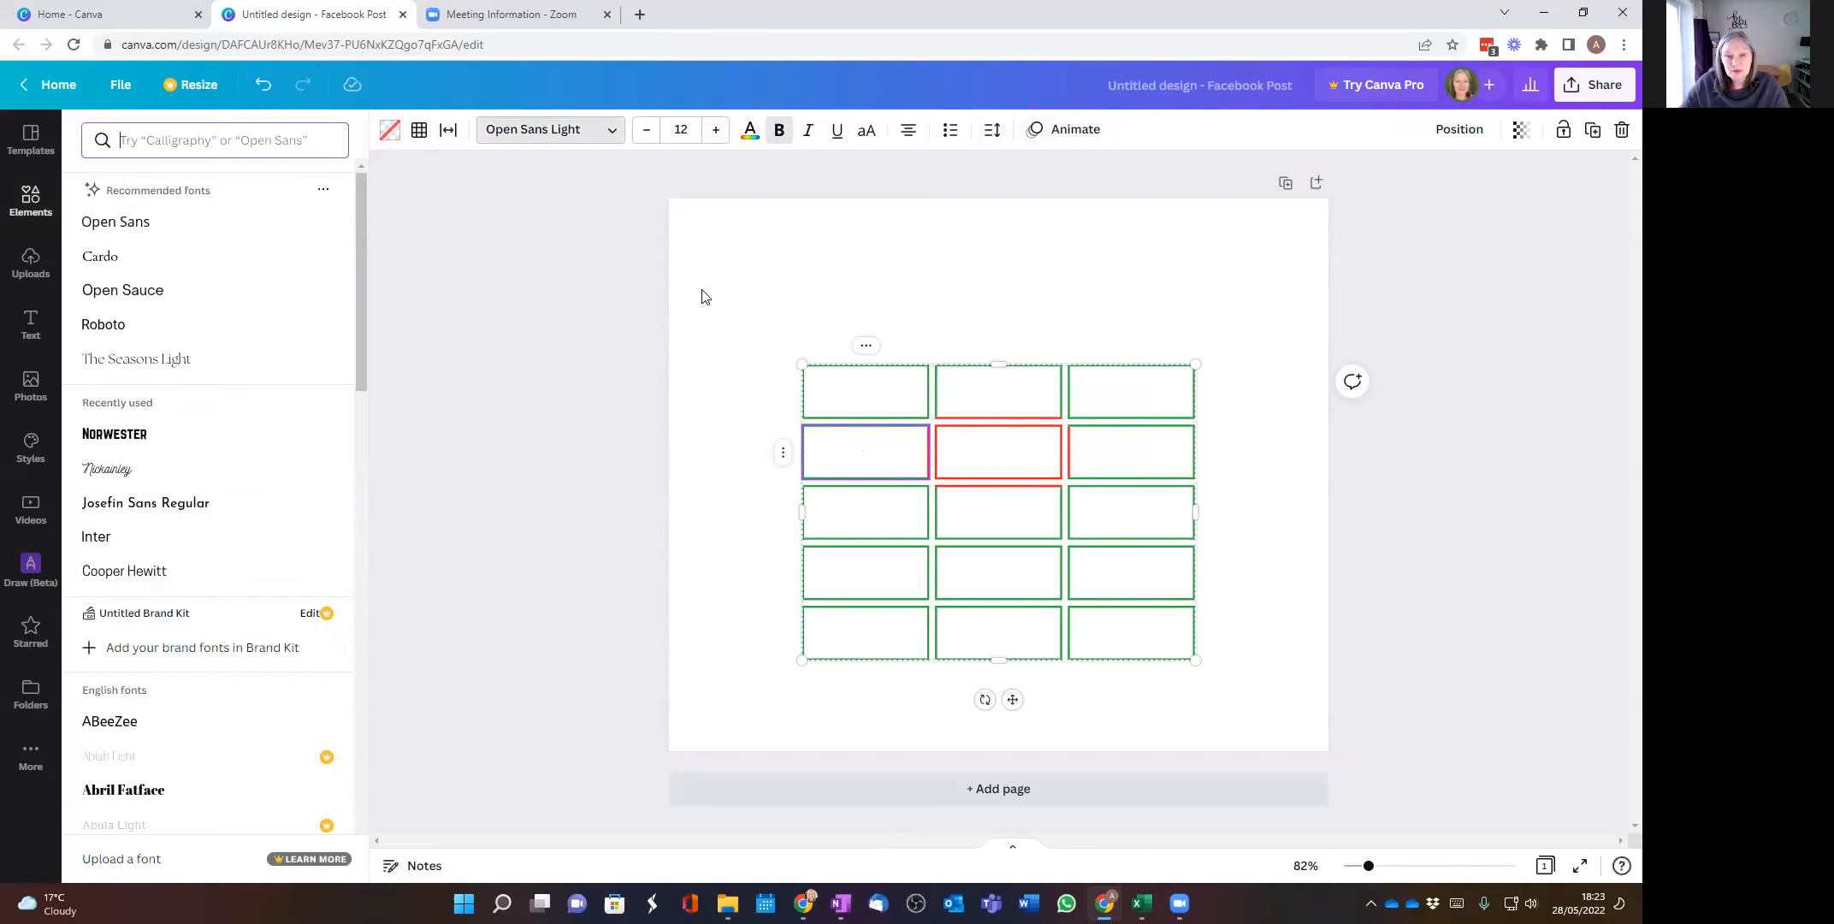
{"action": "left_click", "coordinate": [600, 130]}
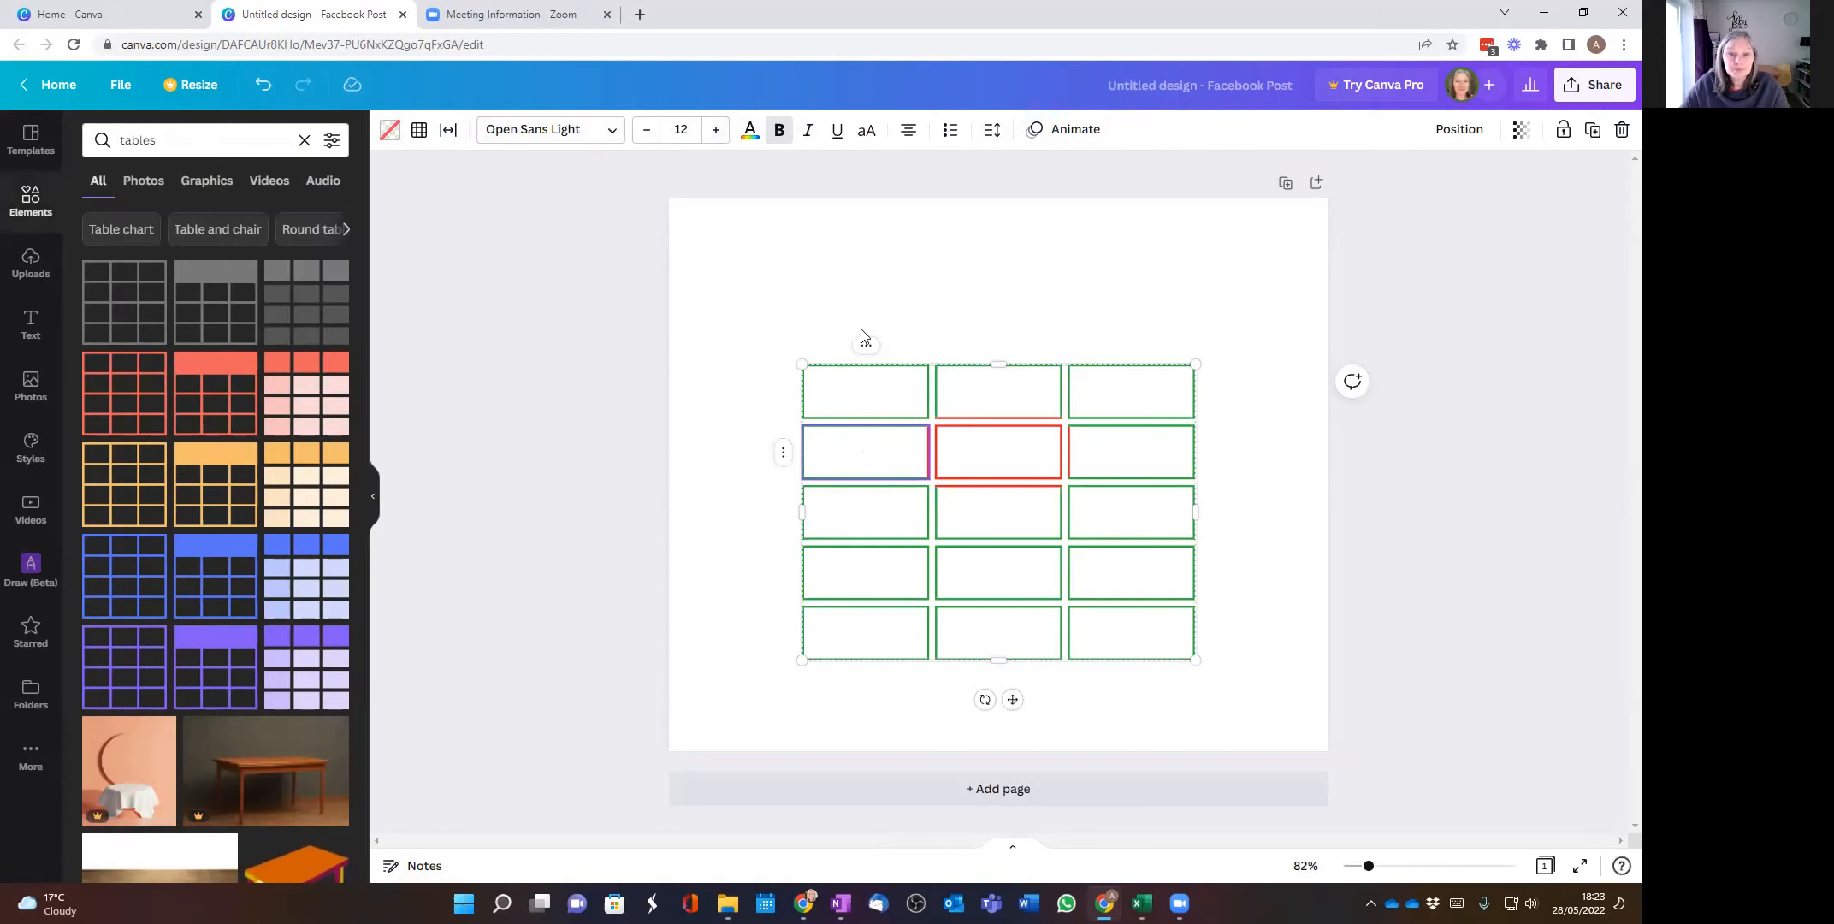
{"action": "left_click", "coordinate": [811, 319]}
{"action": "left_click_drag", "start_coordinate": [764, 336], "coordinate": [1227, 669]}
{"action": "left_click", "coordinate": [809, 362]}
{"action": "left_click", "coordinate": [808, 364]}
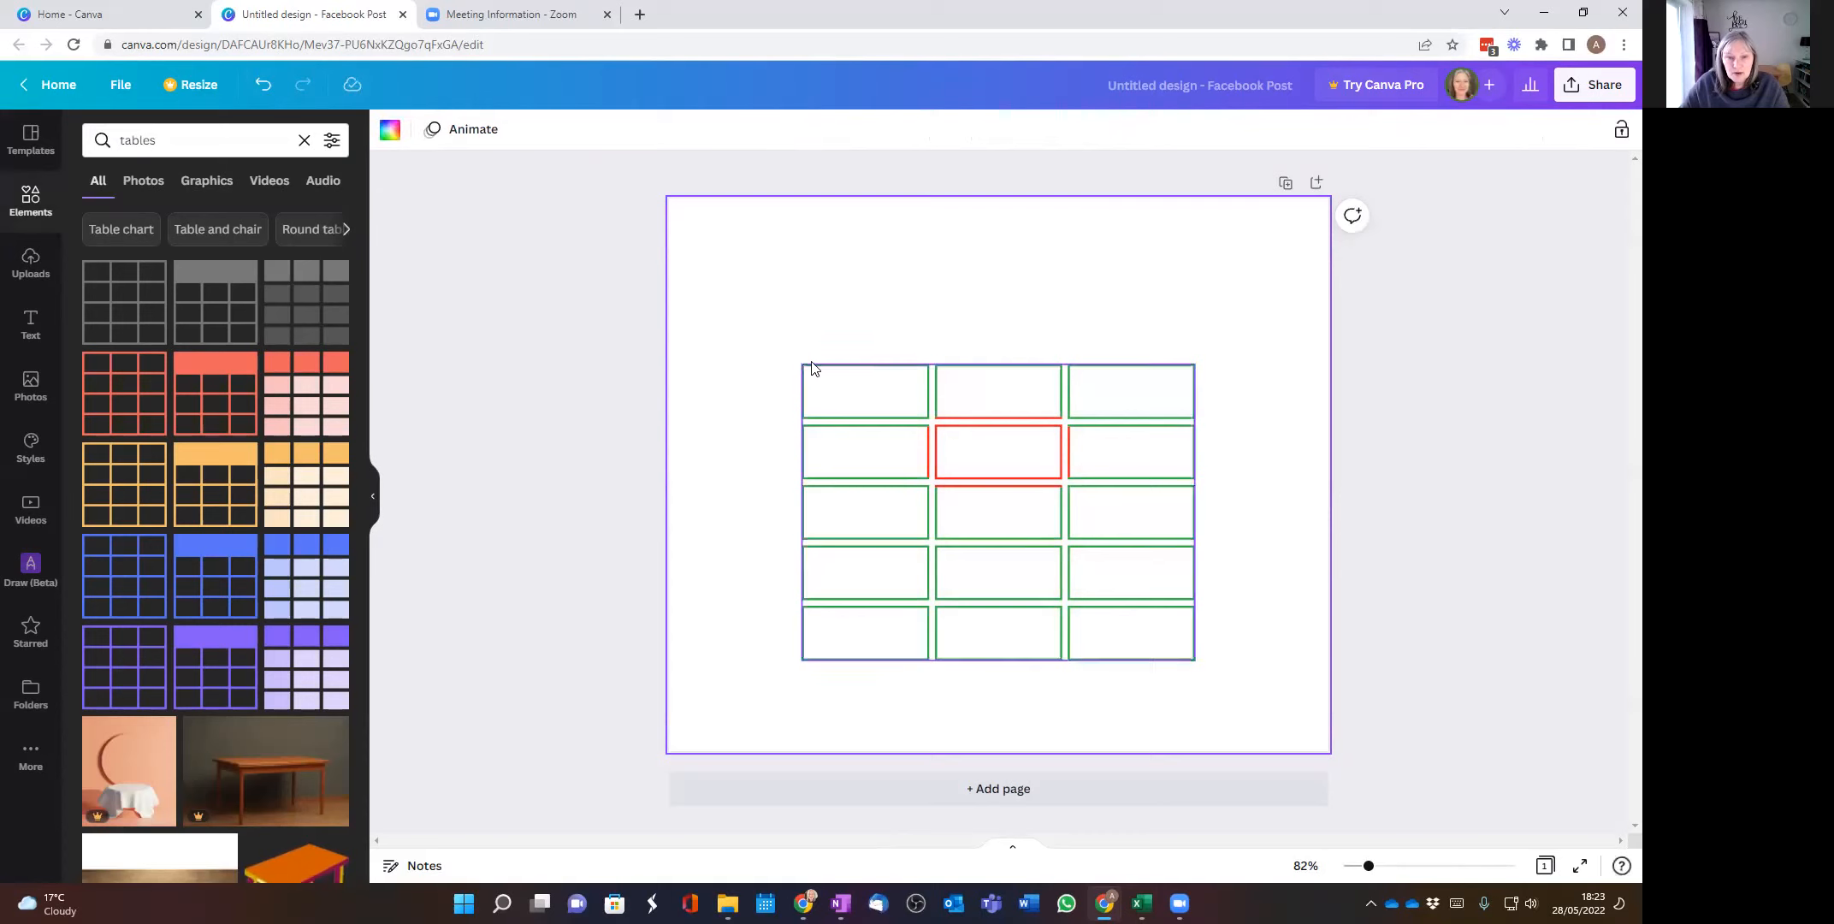
{"action": "left_click", "coordinate": [804, 366]}
{"action": "left_click", "coordinate": [826, 350]}
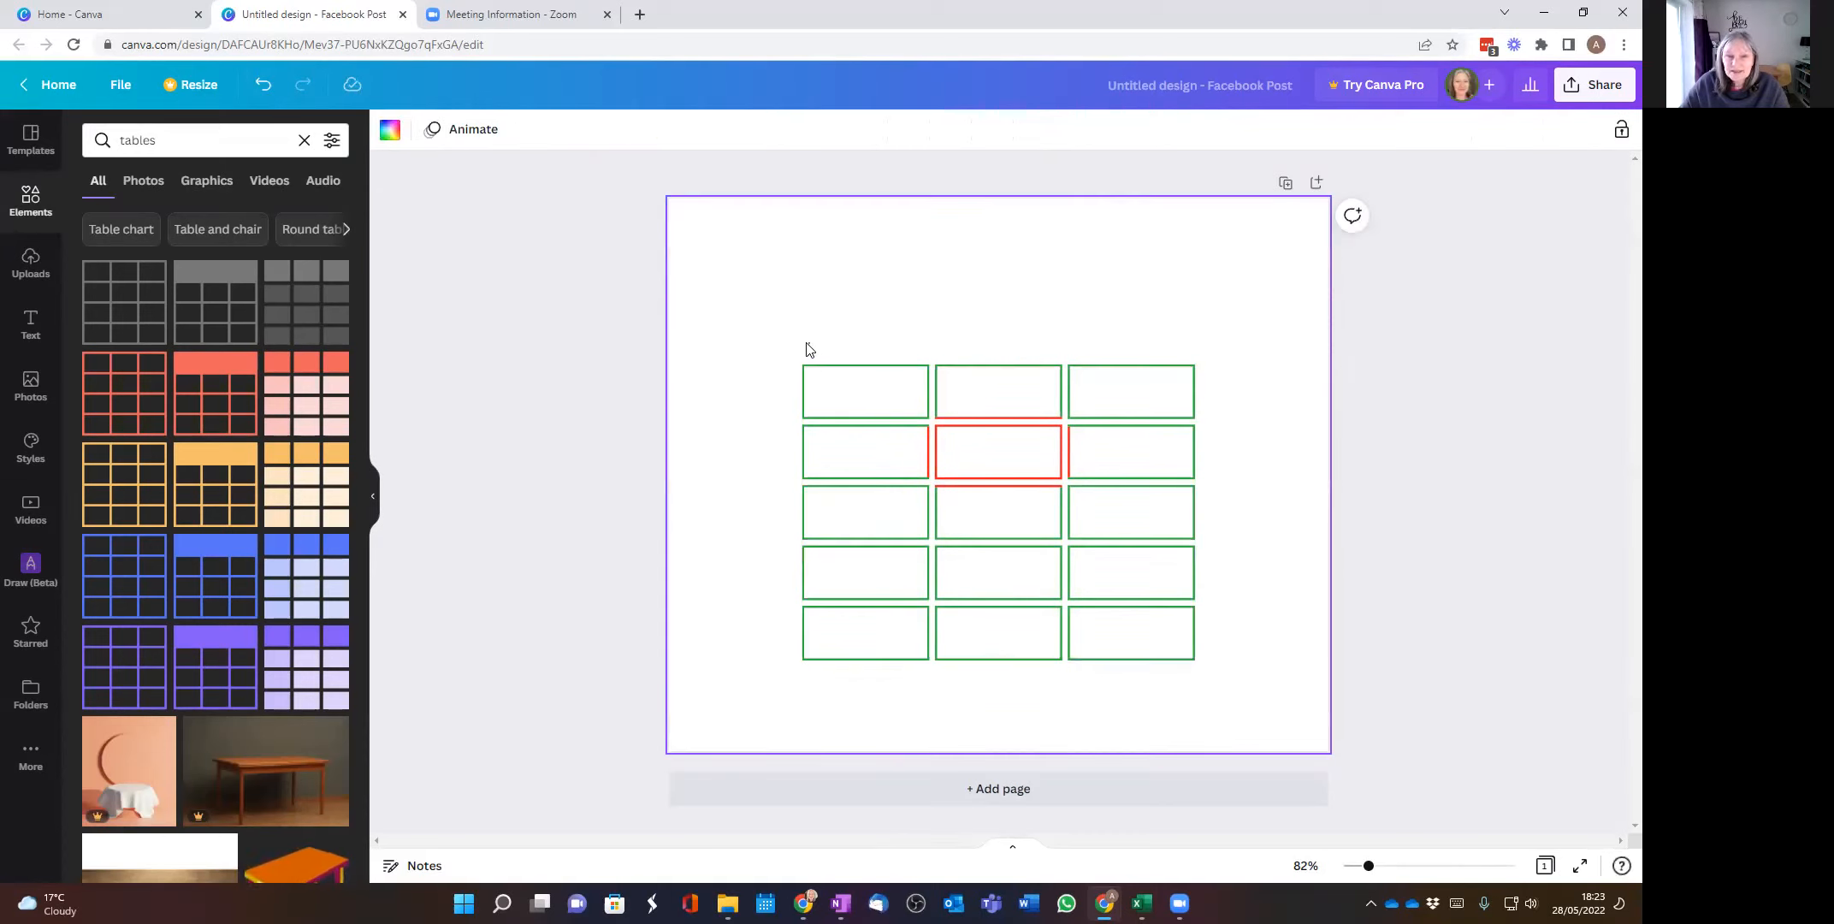
Step: Add a column at the table's left edge and a row at its bottom edge, and view the first row's options
{"action": "left_click_drag", "start_coordinate": [791, 351], "coordinate": [1249, 678]}
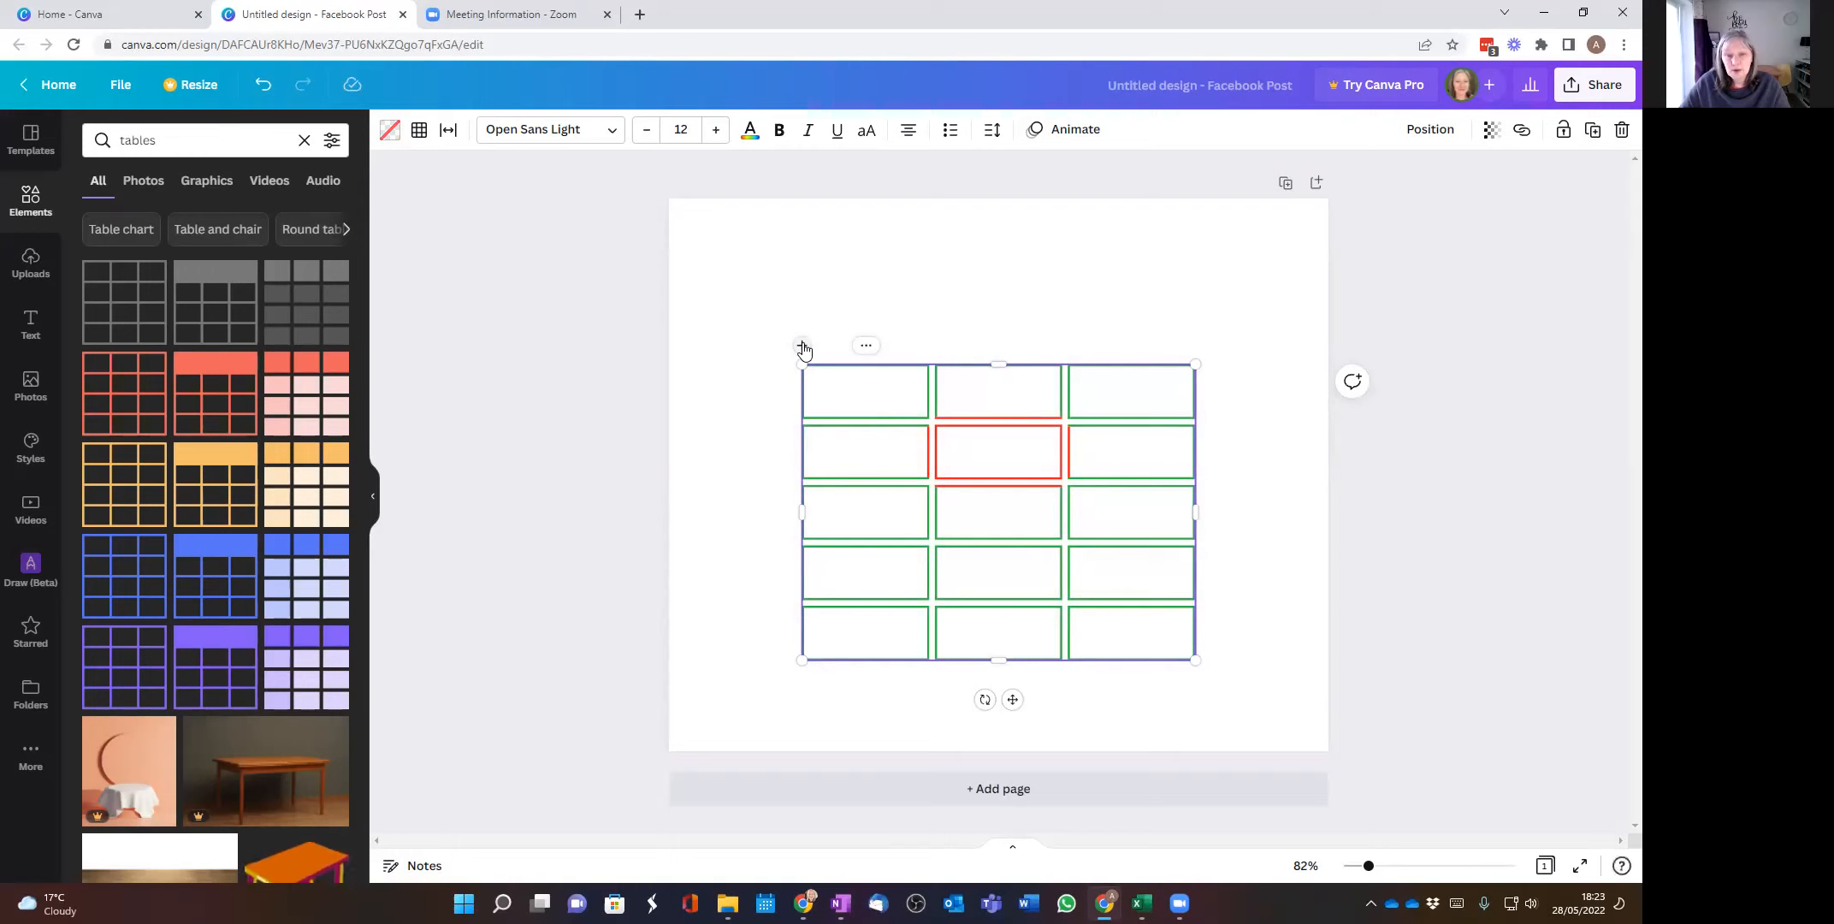
{"action": "left_click", "coordinate": [803, 347]}
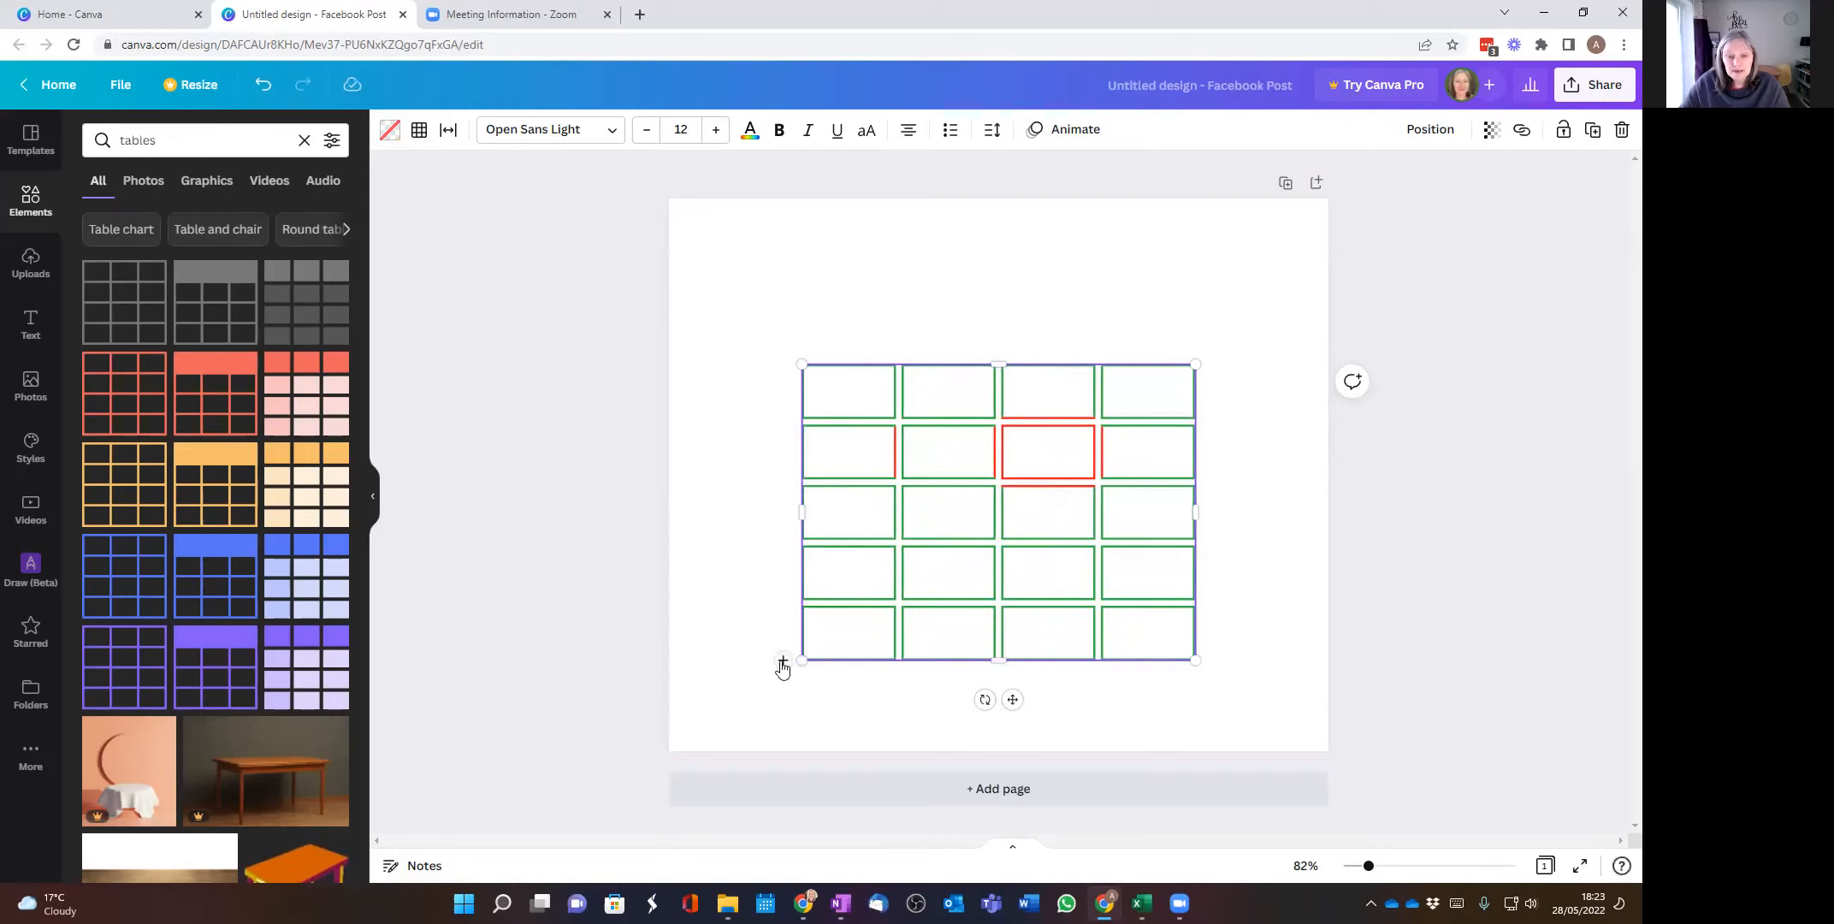
{"action": "left_click", "coordinate": [782, 663]}
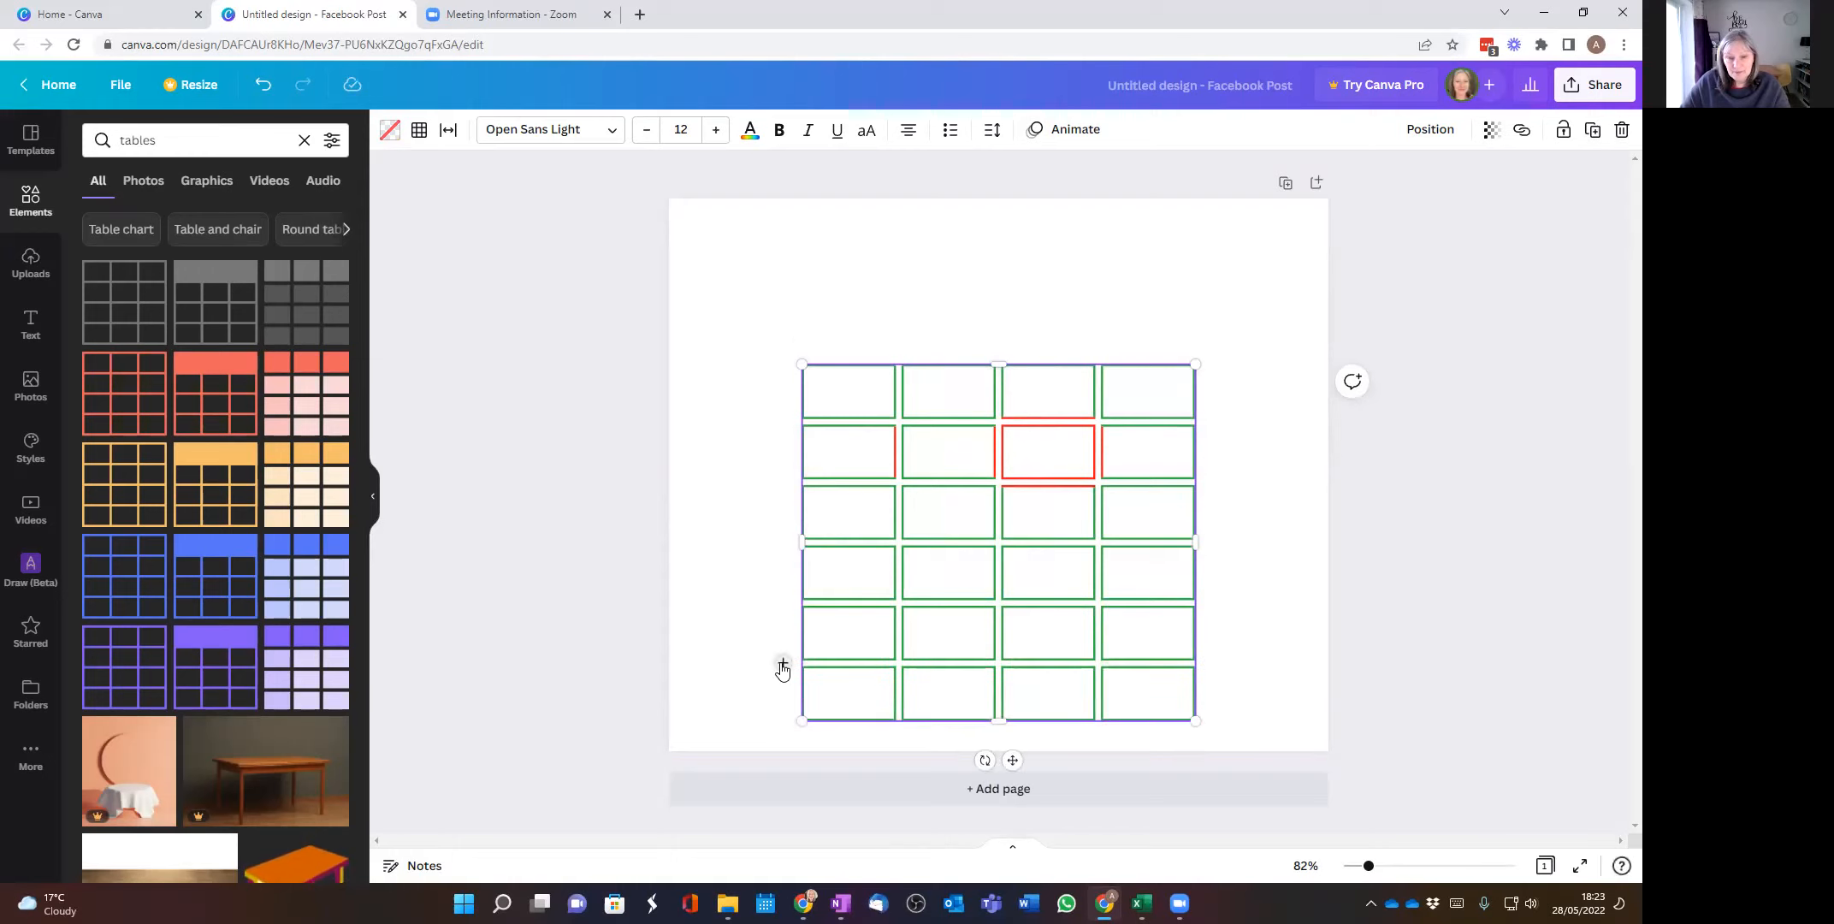
{"action": "right_click", "coordinate": [784, 395]}
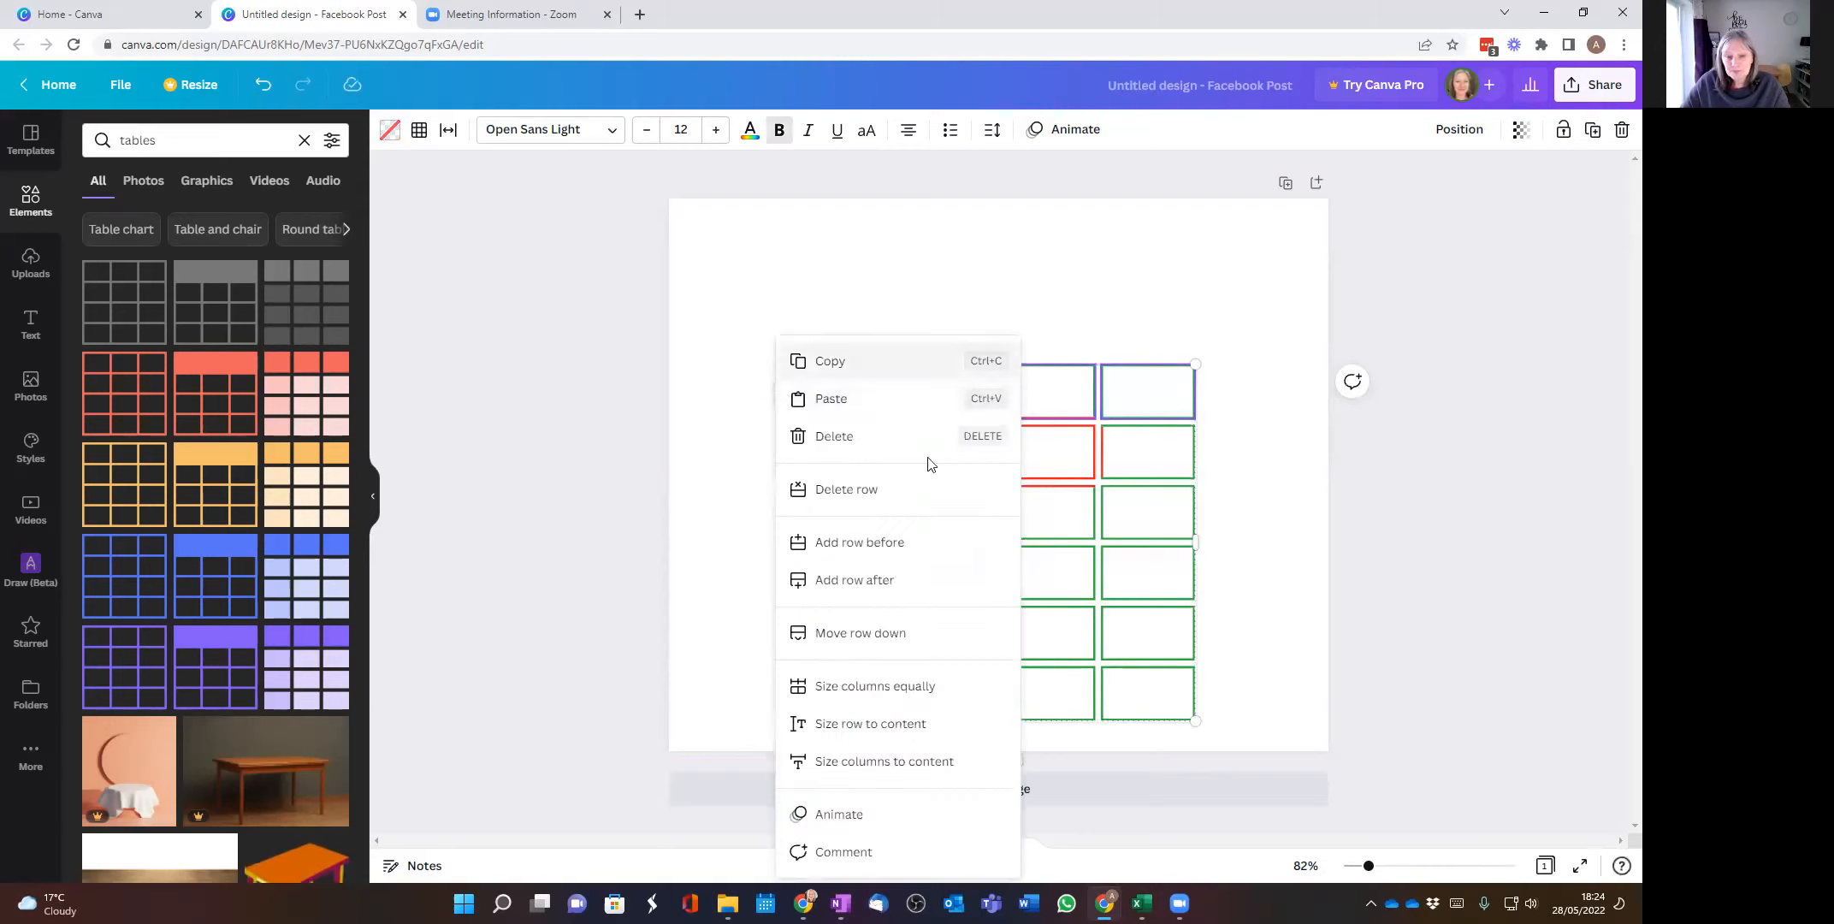
{"action": "left_click", "coordinate": [1087, 294]}
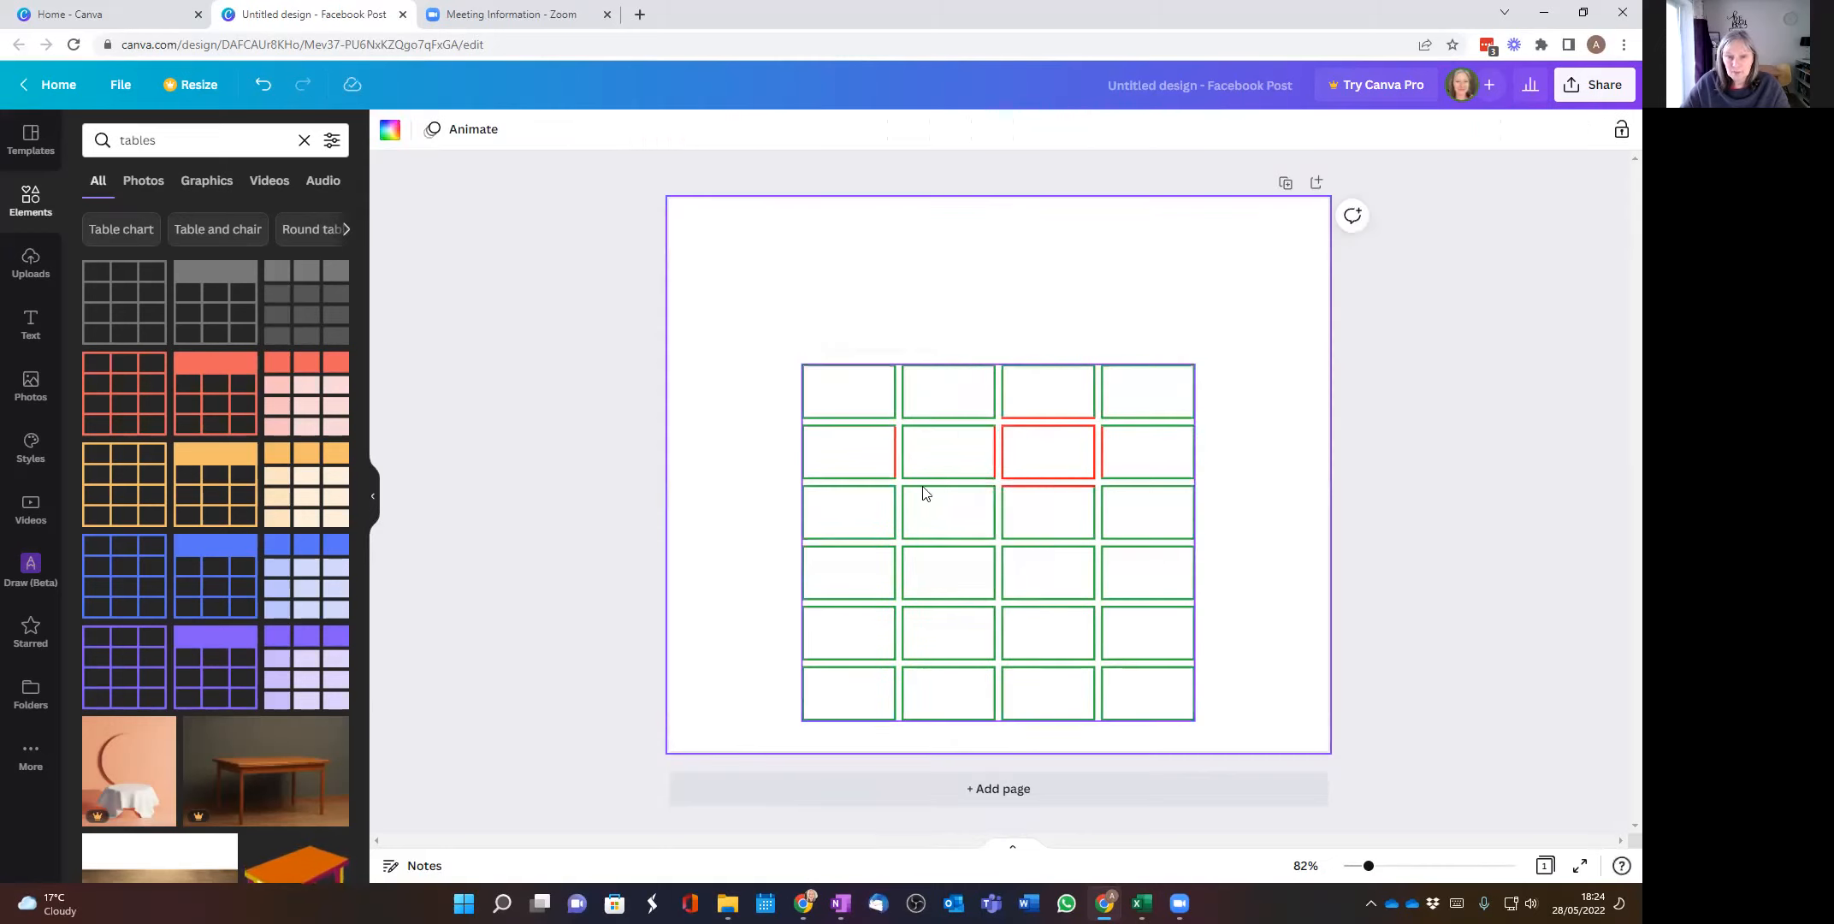
Step: Reposition the table higher on the page and align the whole table to the page's middle
{"action": "mouse_move", "coordinate": [1028, 528]}
{"action": "left_mouse_down"}
{"action": "mouse_move", "coordinate": [987, 466]}
{"action": "mouse_move", "coordinate": [1040, 397]}
{"action": "mouse_move", "coordinate": [1052, 454]}
{"action": "mouse_move", "coordinate": [1022, 468]}
{"action": "mouse_move", "coordinate": [1023, 498]}
{"action": "left_mouse_up"}
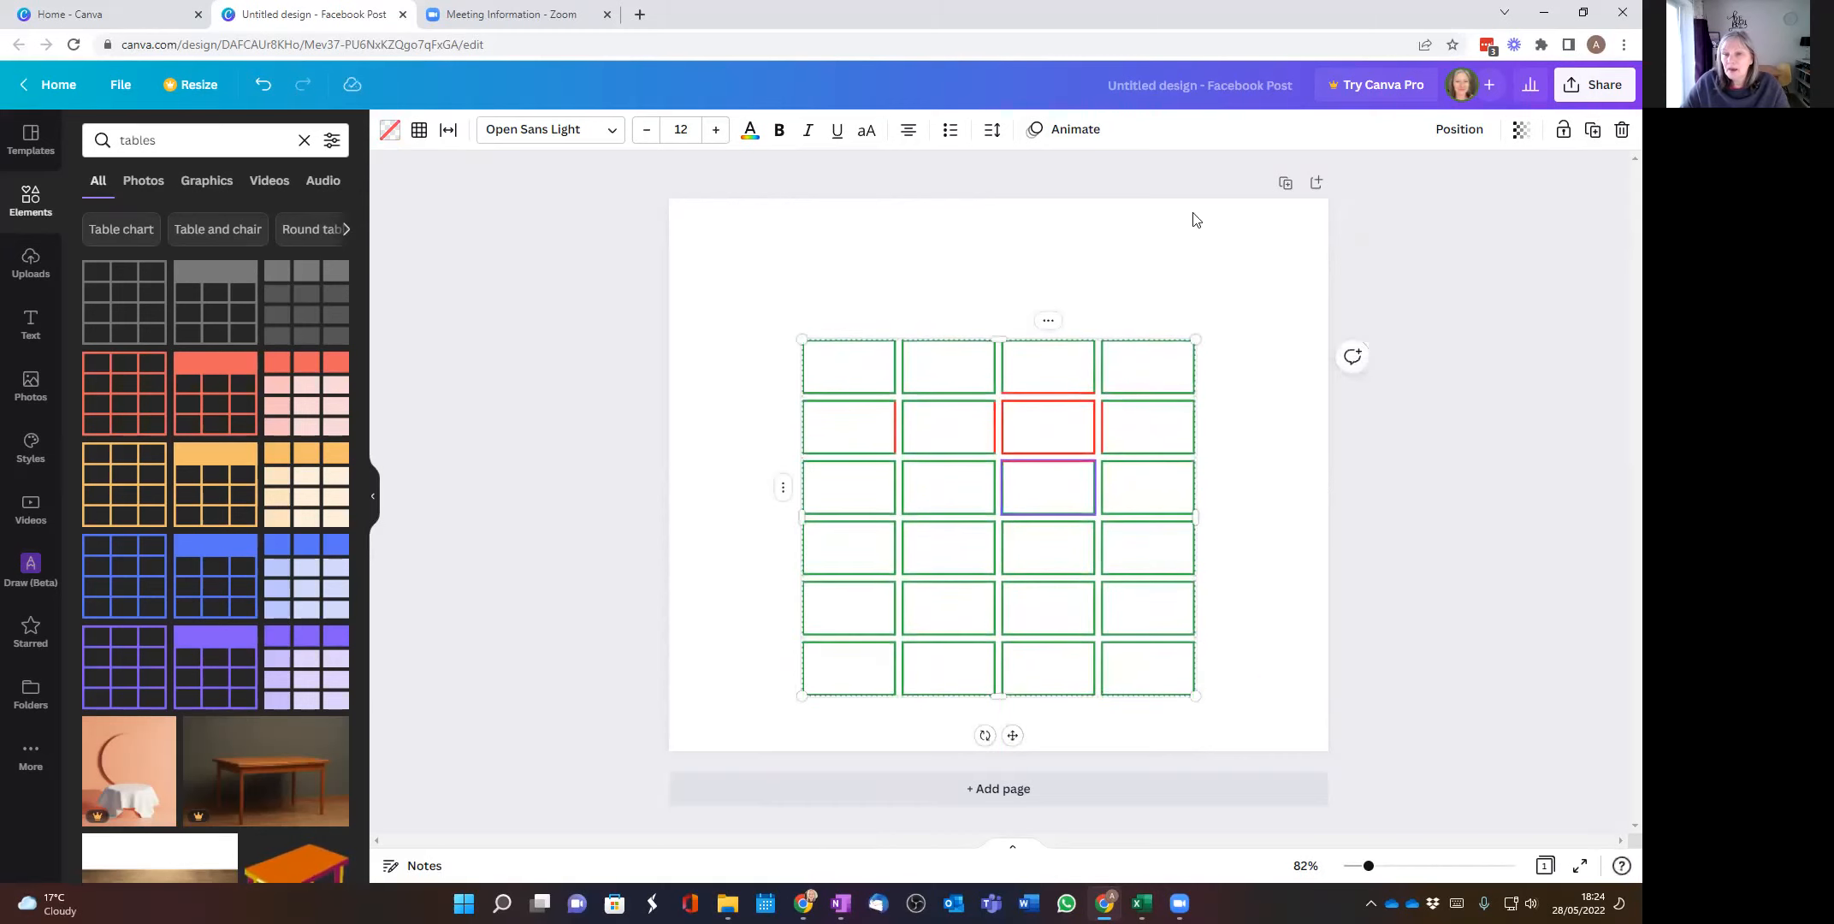
{"action": "left_click", "coordinate": [839, 302]}
{"action": "left_click_drag", "start_coordinate": [796, 308], "coordinate": [1239, 699]}
{"action": "left_click_drag", "start_coordinate": [1235, 692], "coordinate": [1236, 693]}
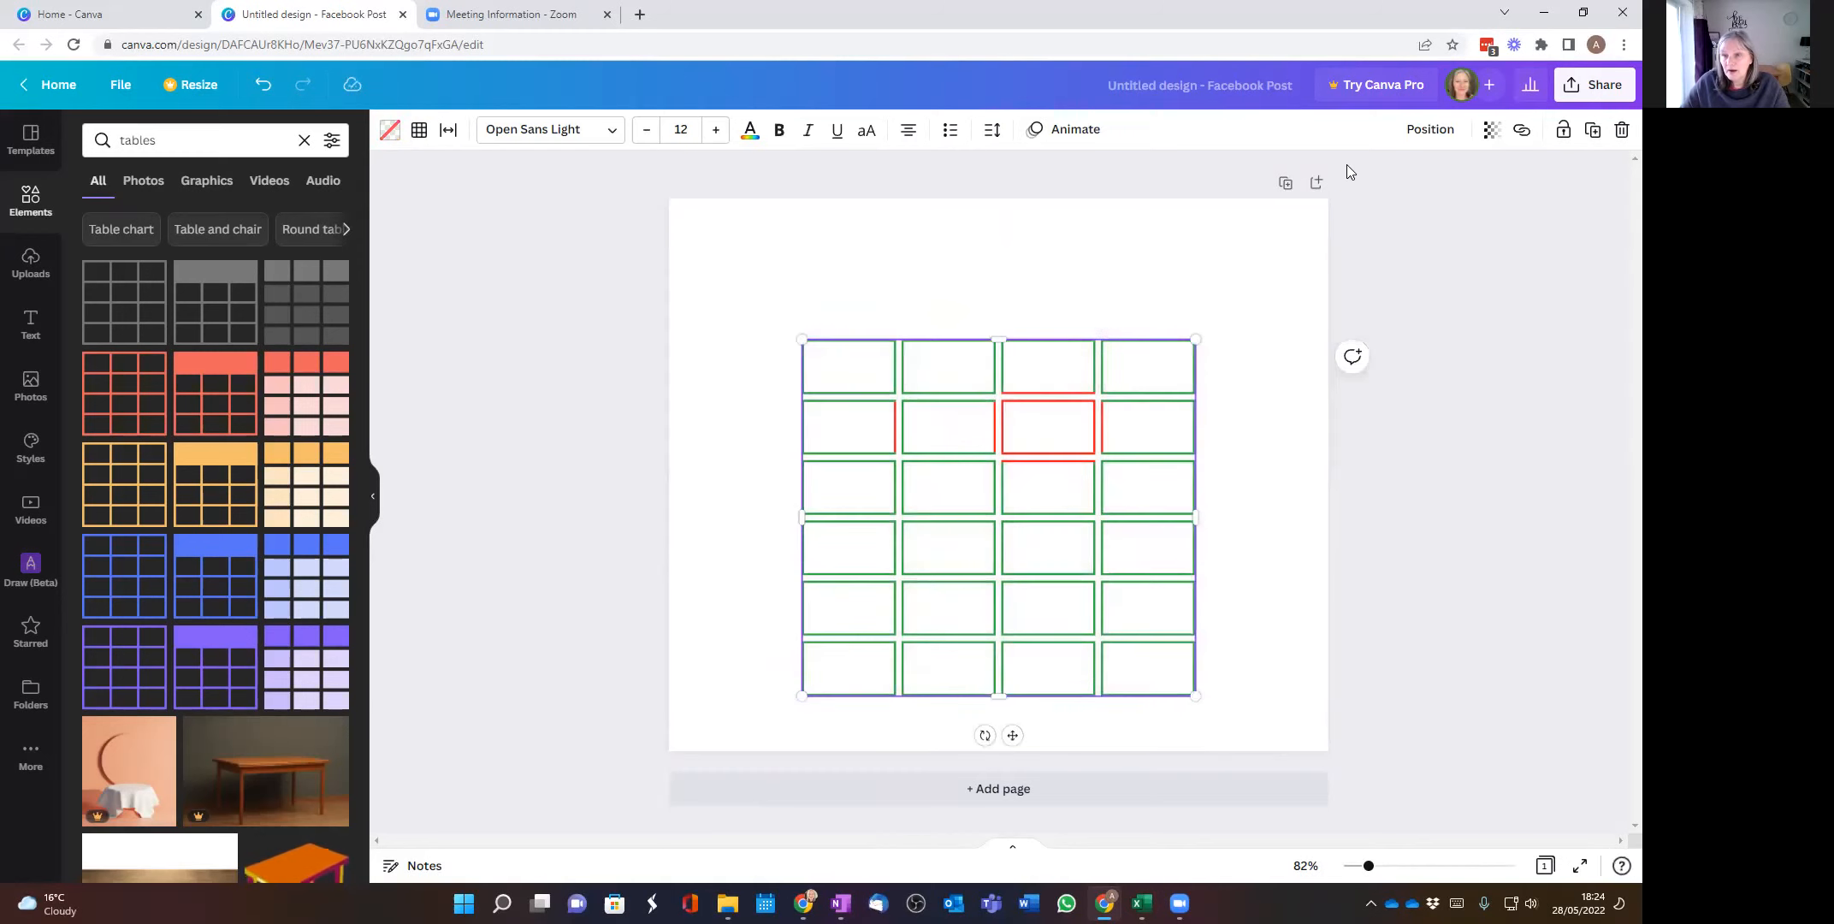
{"action": "left_click", "coordinate": [1428, 131]}
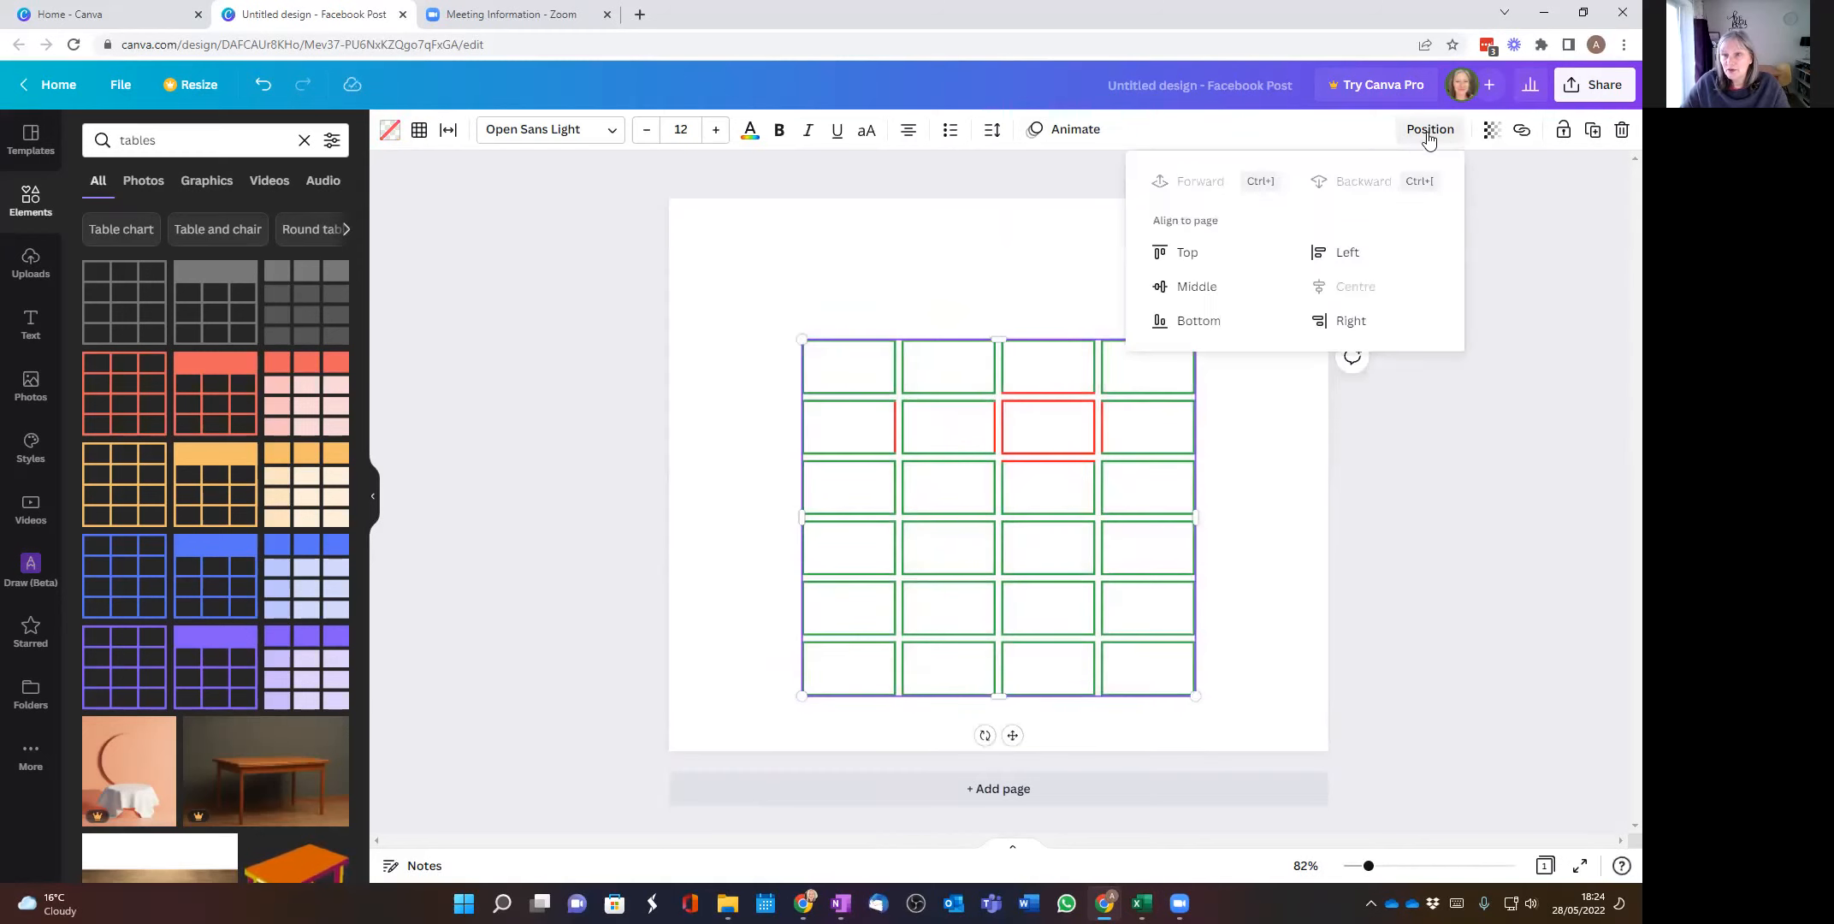
{"action": "left_click", "coordinate": [1198, 286]}
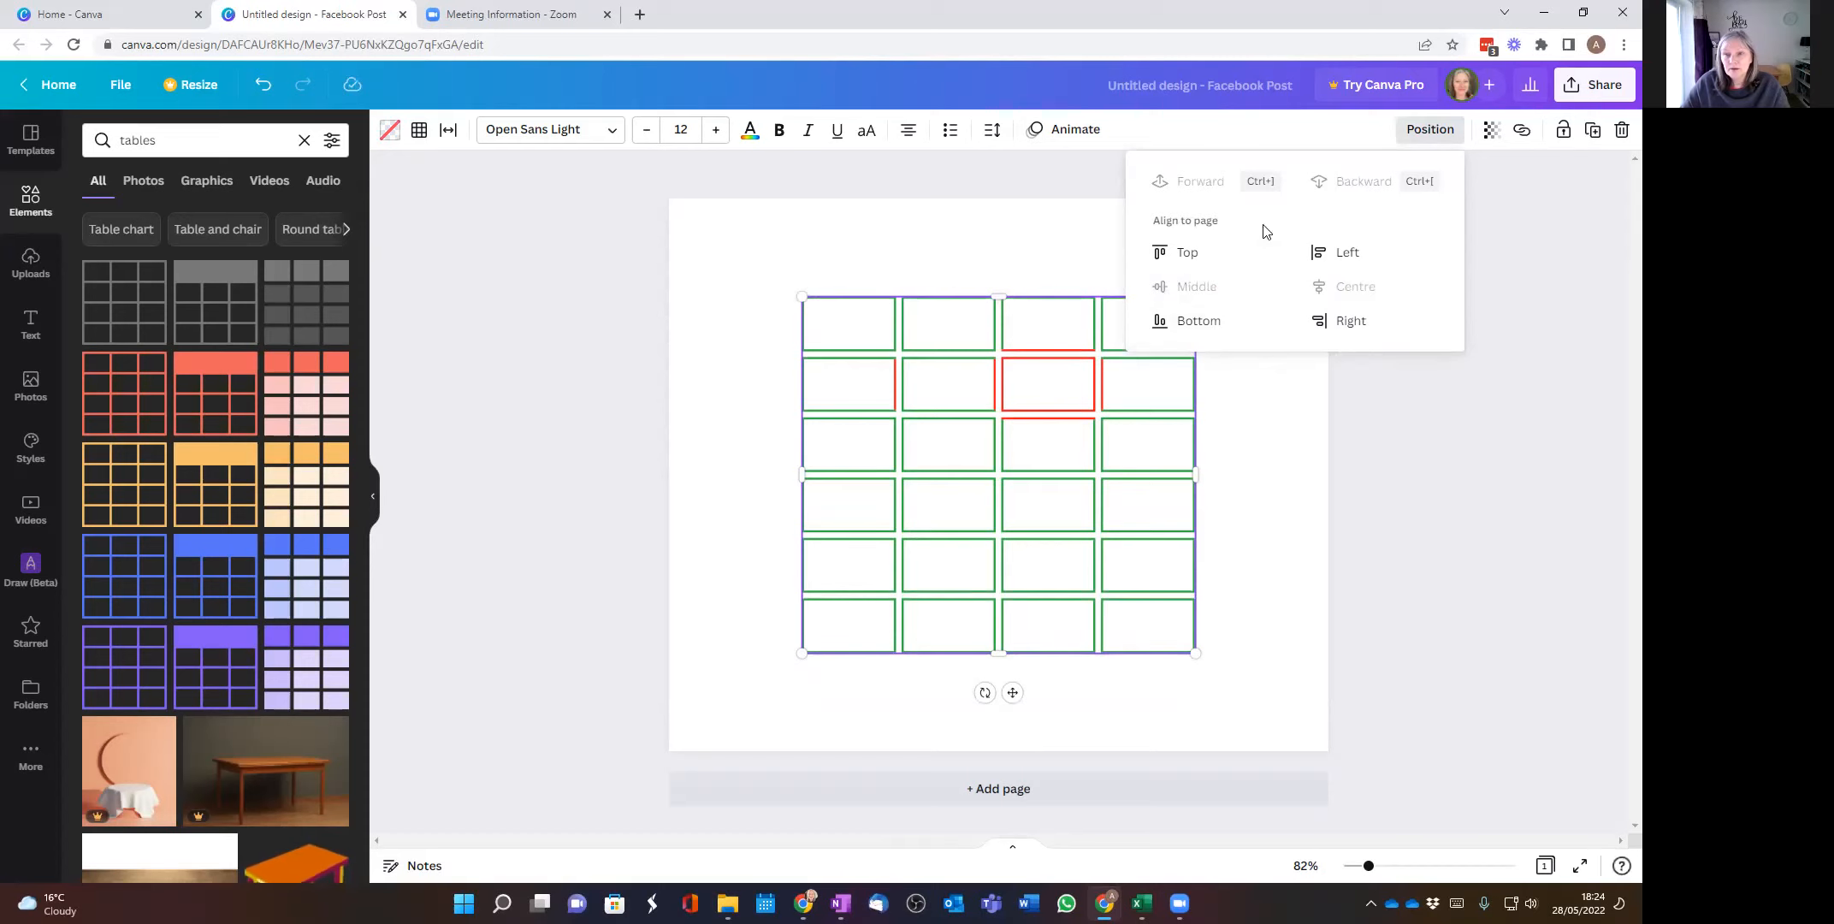
Step: Try the bottom, left and right page alignments on the table and return it to middle and centre
{"action": "left_click", "coordinate": [1183, 333]}
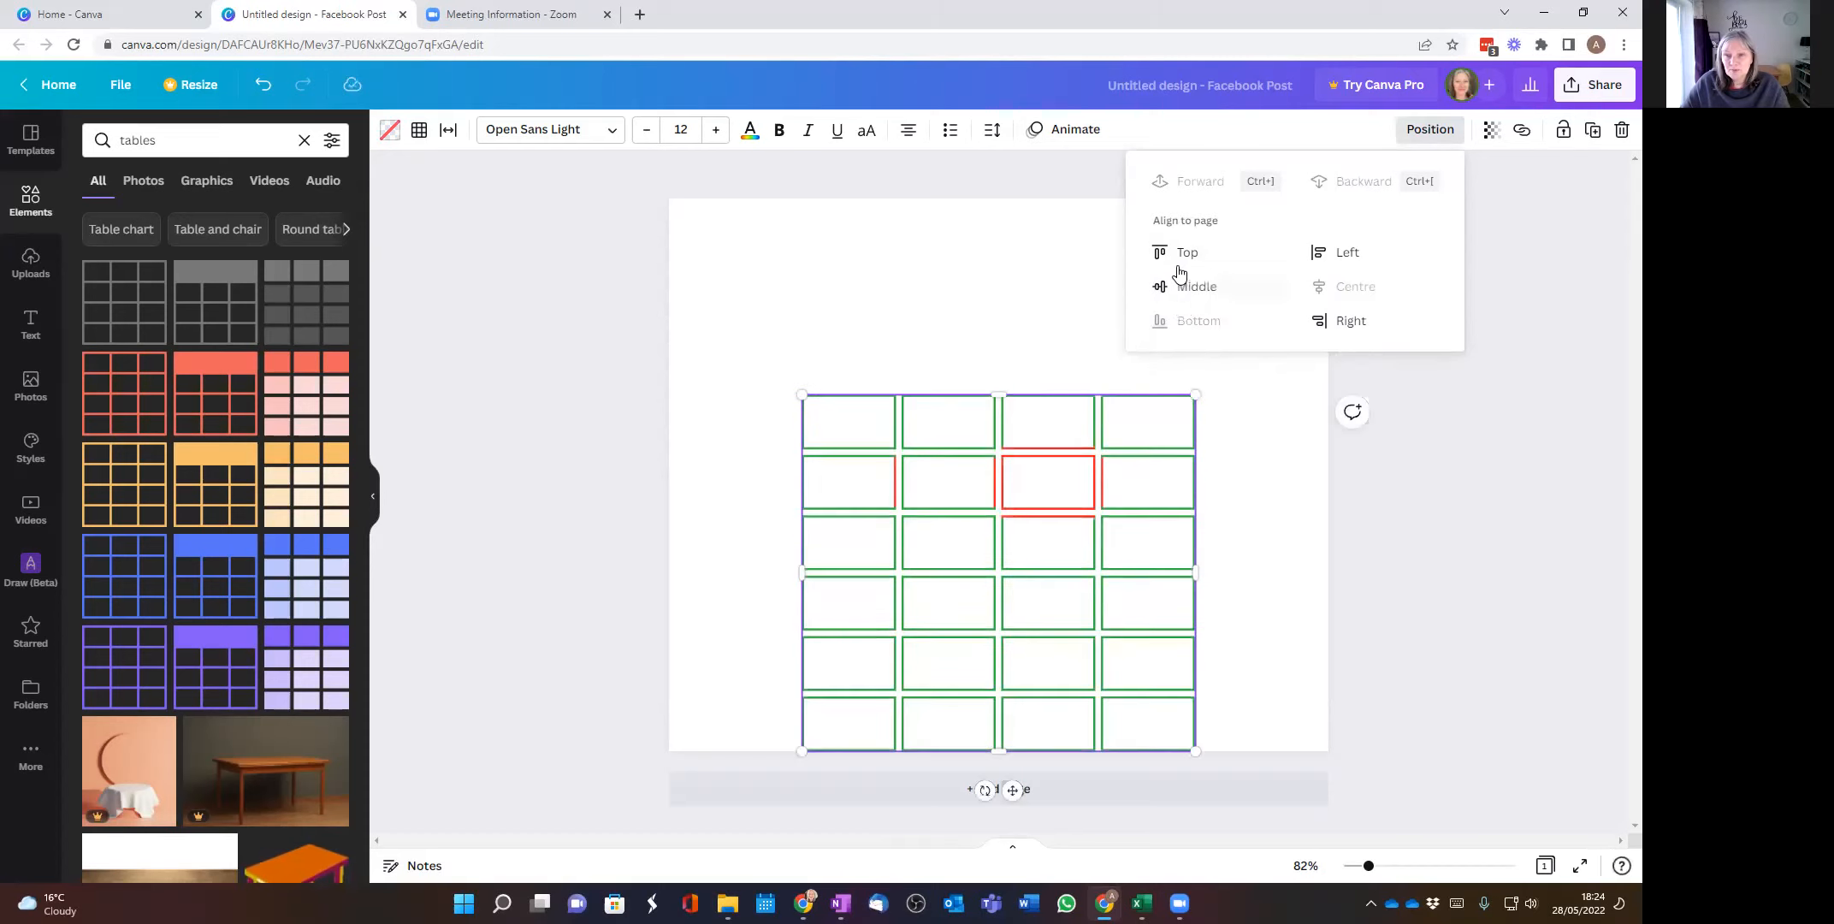
{"action": "left_click", "coordinate": [1348, 249]}
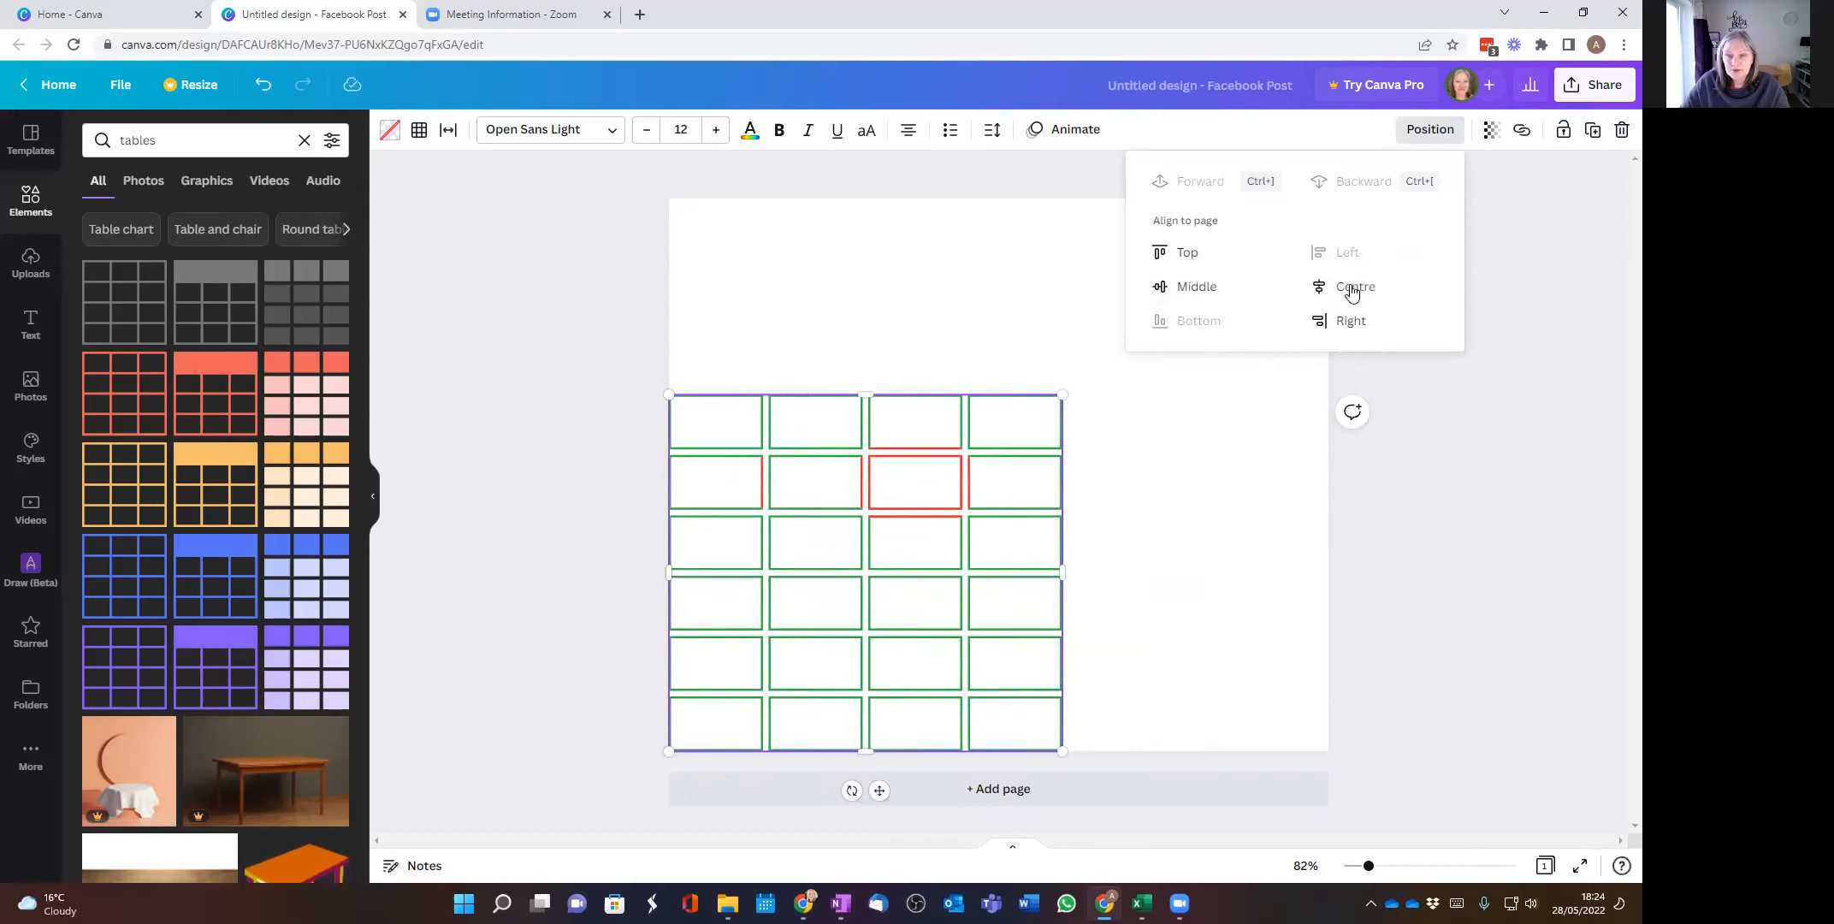
{"action": "left_click", "coordinate": [1351, 321]}
{"action": "left_click", "coordinate": [1197, 286]}
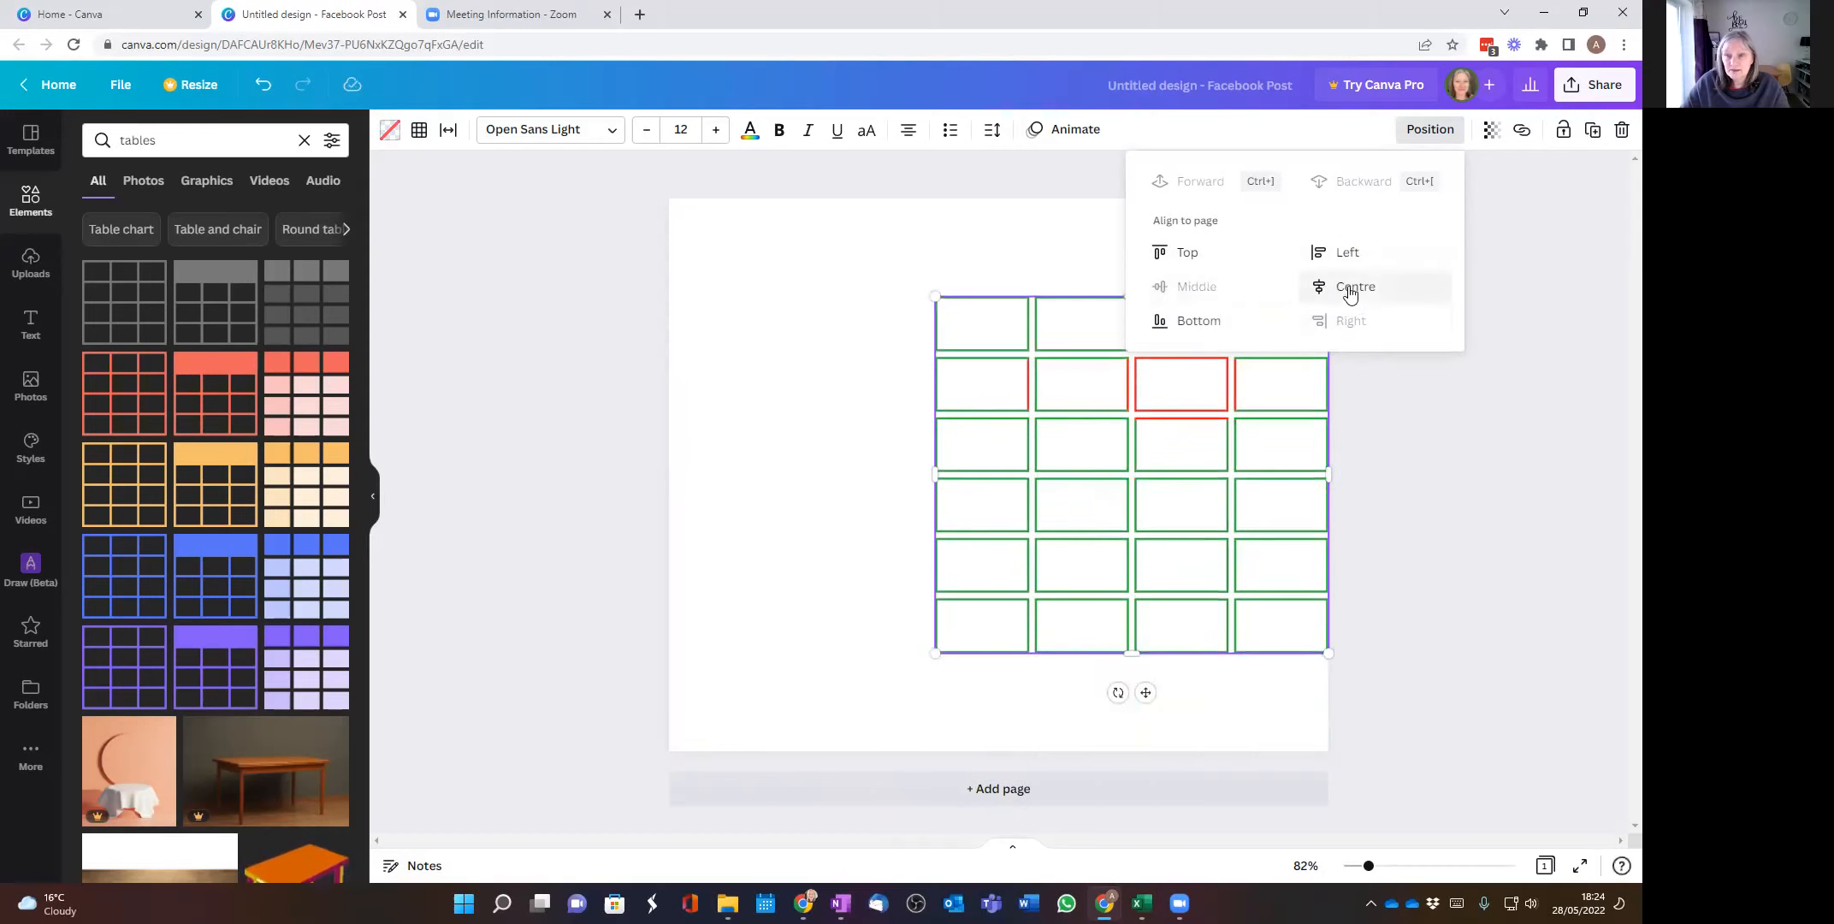
{"action": "left_click", "coordinate": [1324, 282]}
{"action": "left_click", "coordinate": [798, 278]}
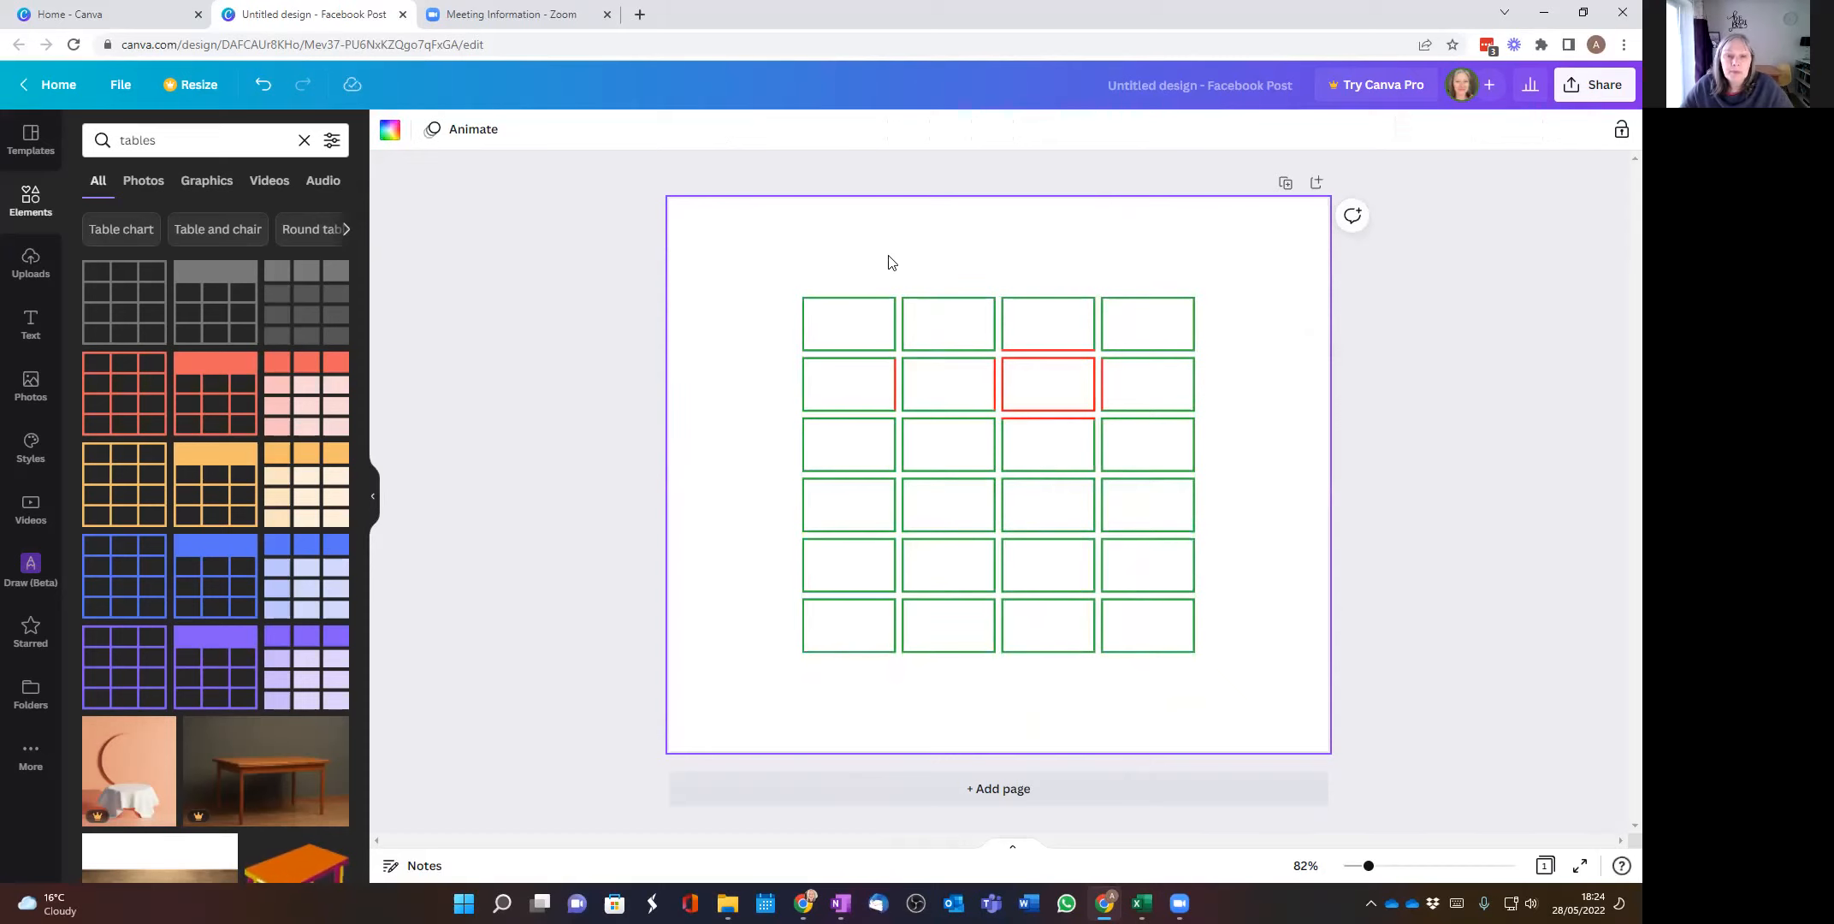
Step: Change all borders of the whole table to black
{"action": "left_click_drag", "start_coordinate": [753, 261], "coordinate": [1246, 739]}
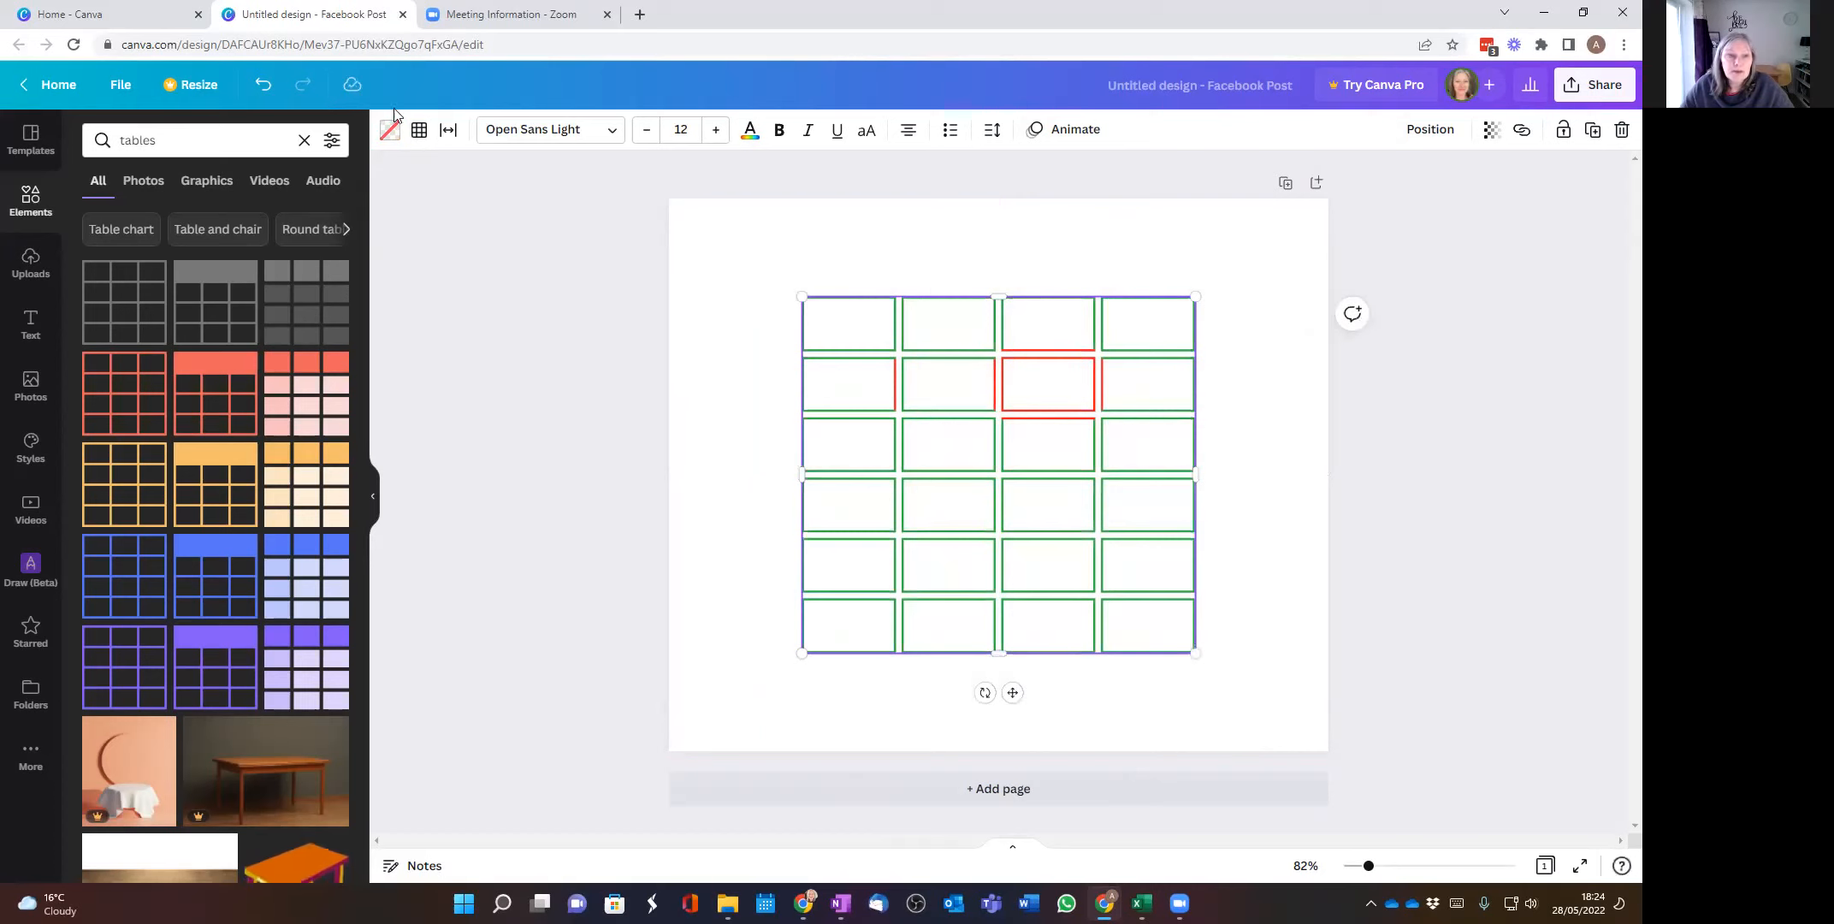
{"action": "left_click", "coordinate": [422, 131]}
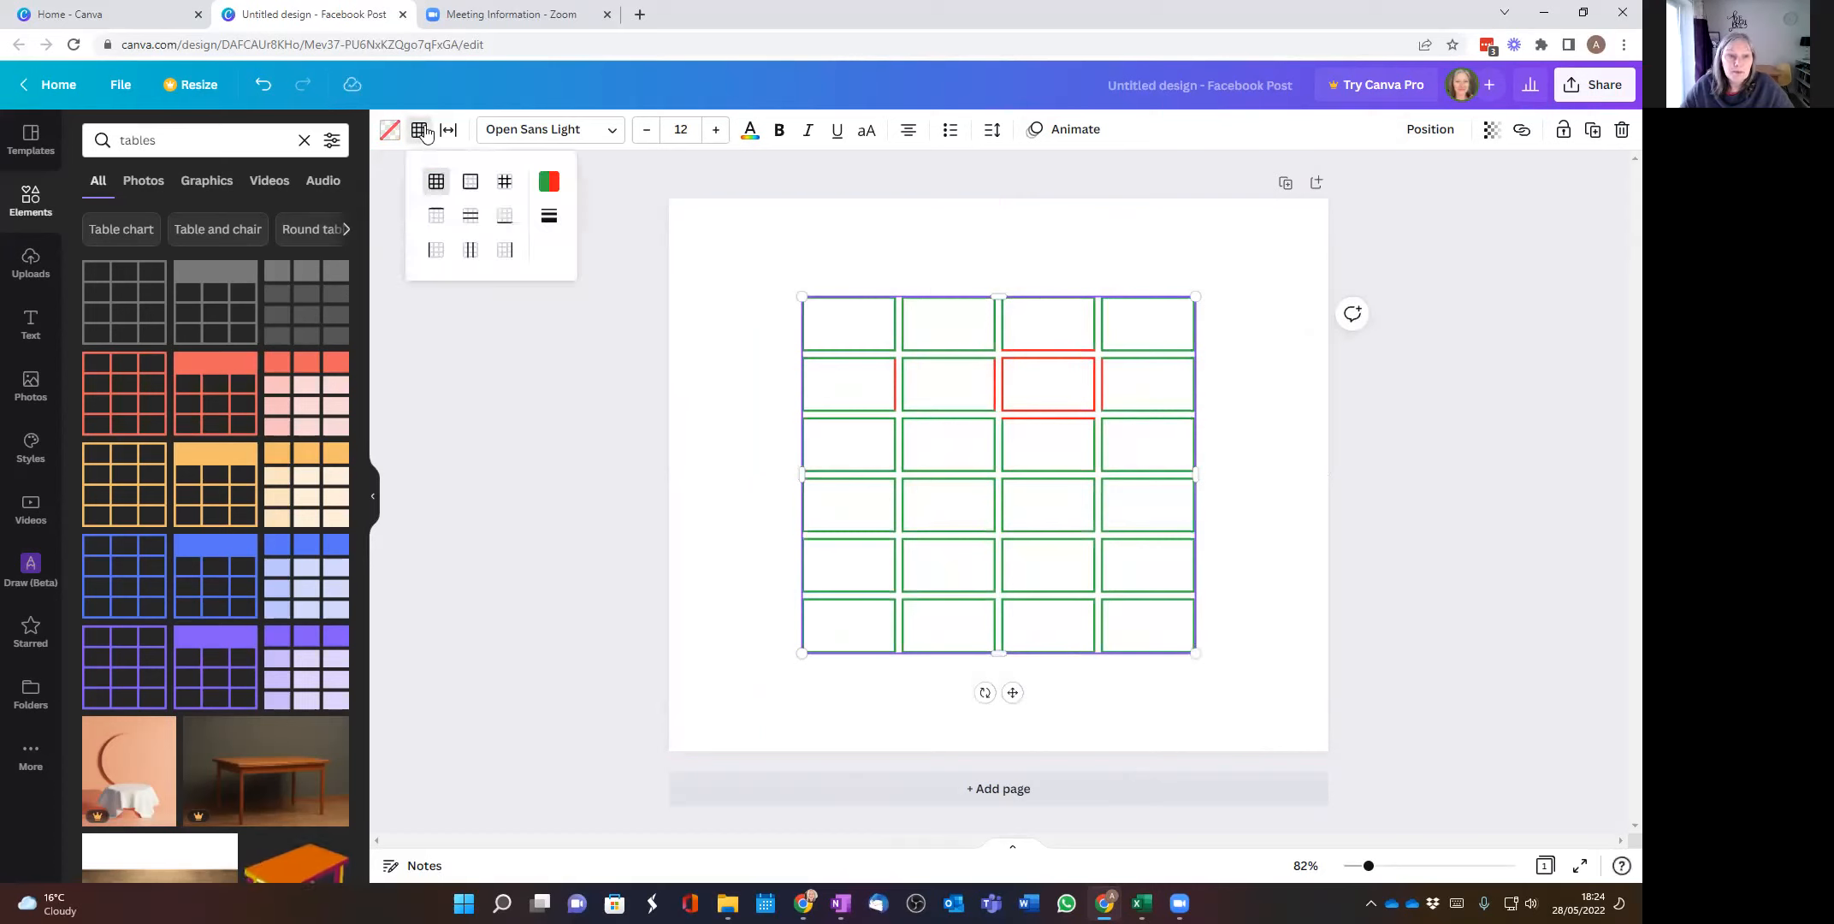
{"action": "left_click", "coordinate": [551, 181]}
{"action": "left_click", "coordinate": [635, 230]}
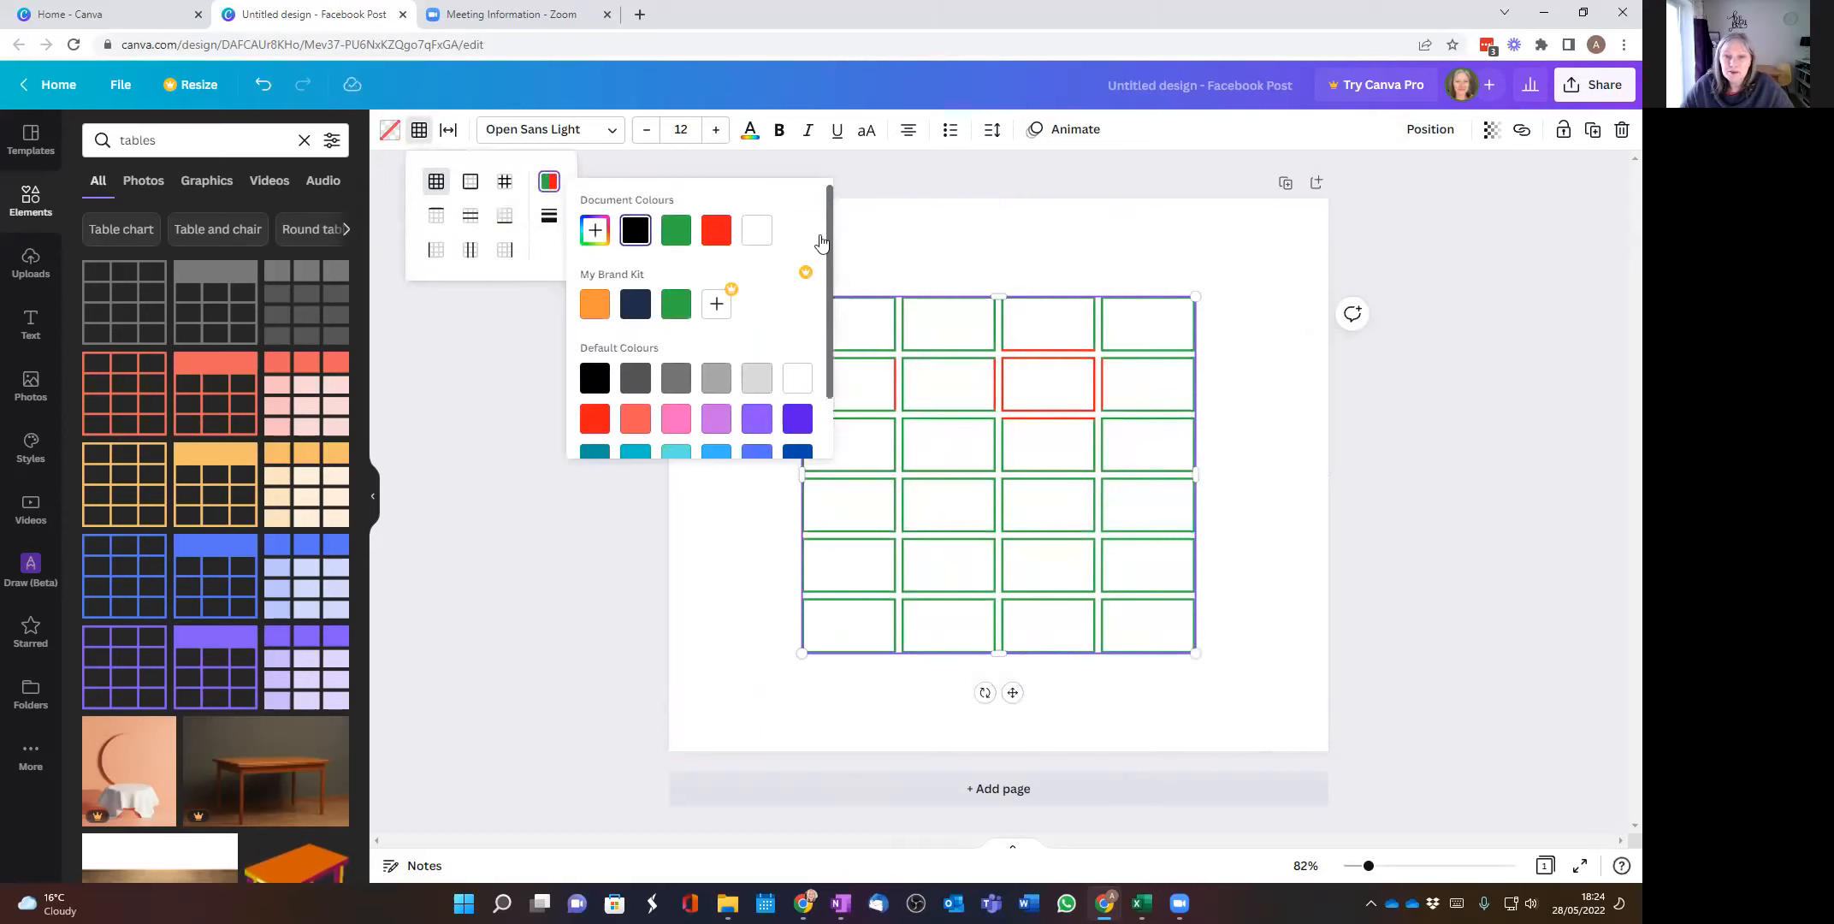
{"action": "left_click", "coordinate": [1074, 238]}
{"action": "left_click", "coordinate": [897, 385]}
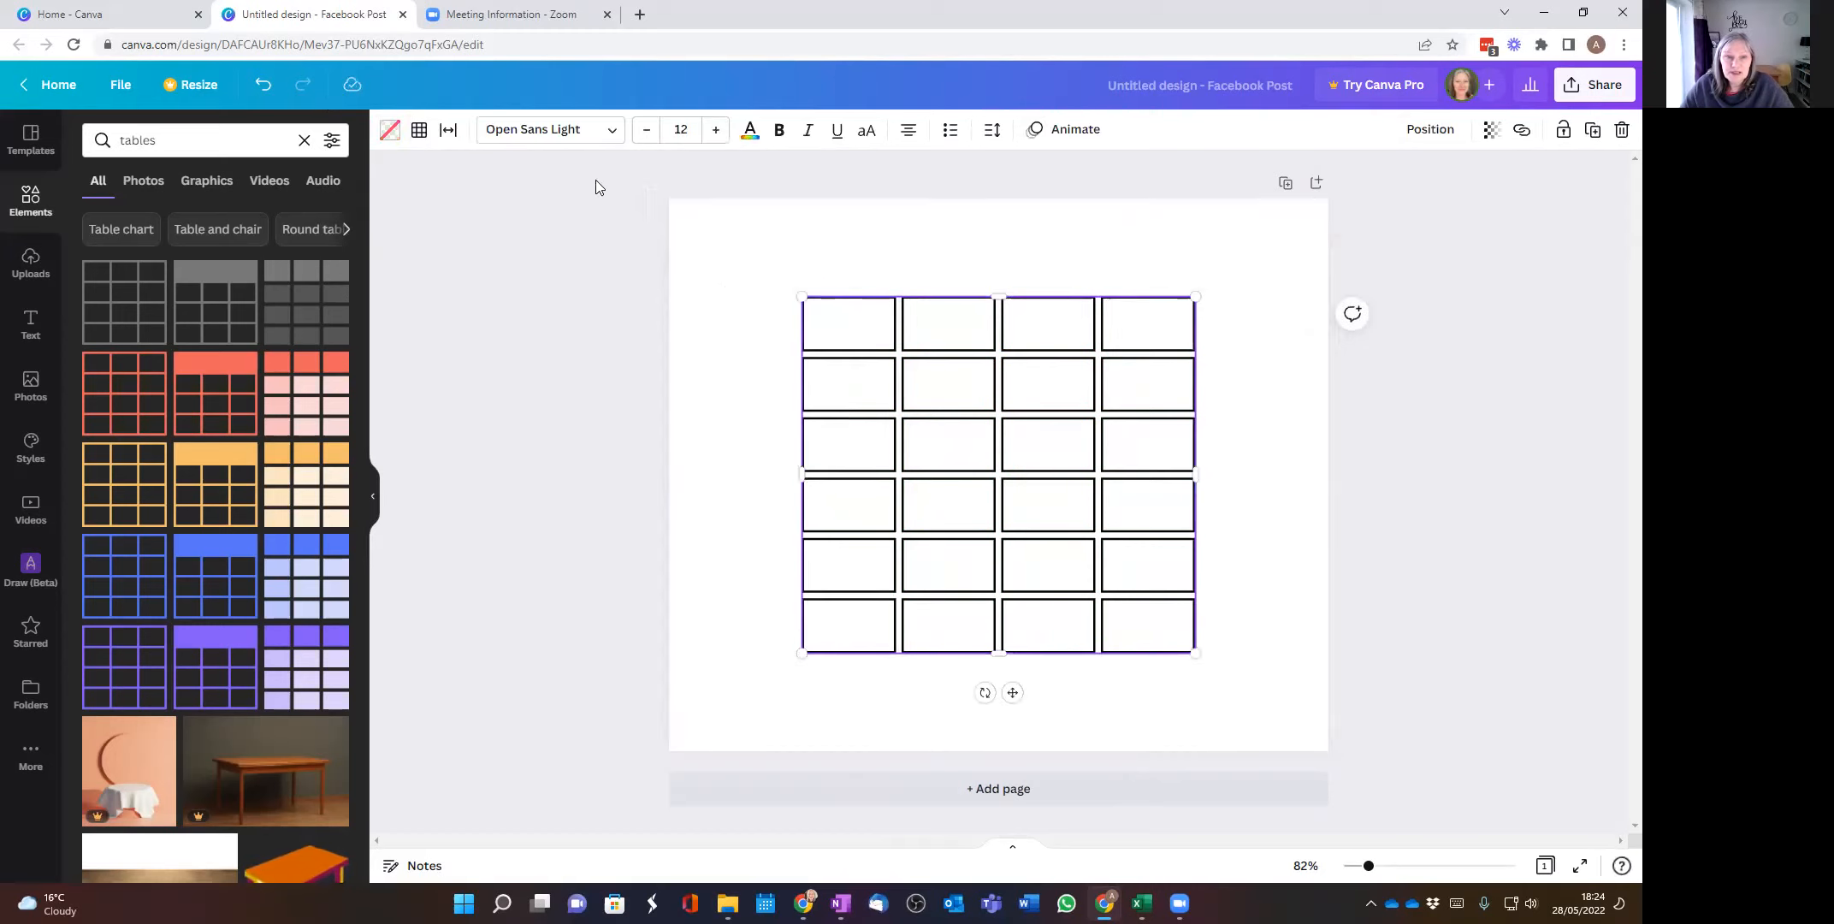
Step: Set the whole table's table spacing to 0
{"action": "left_click", "coordinate": [449, 129]}
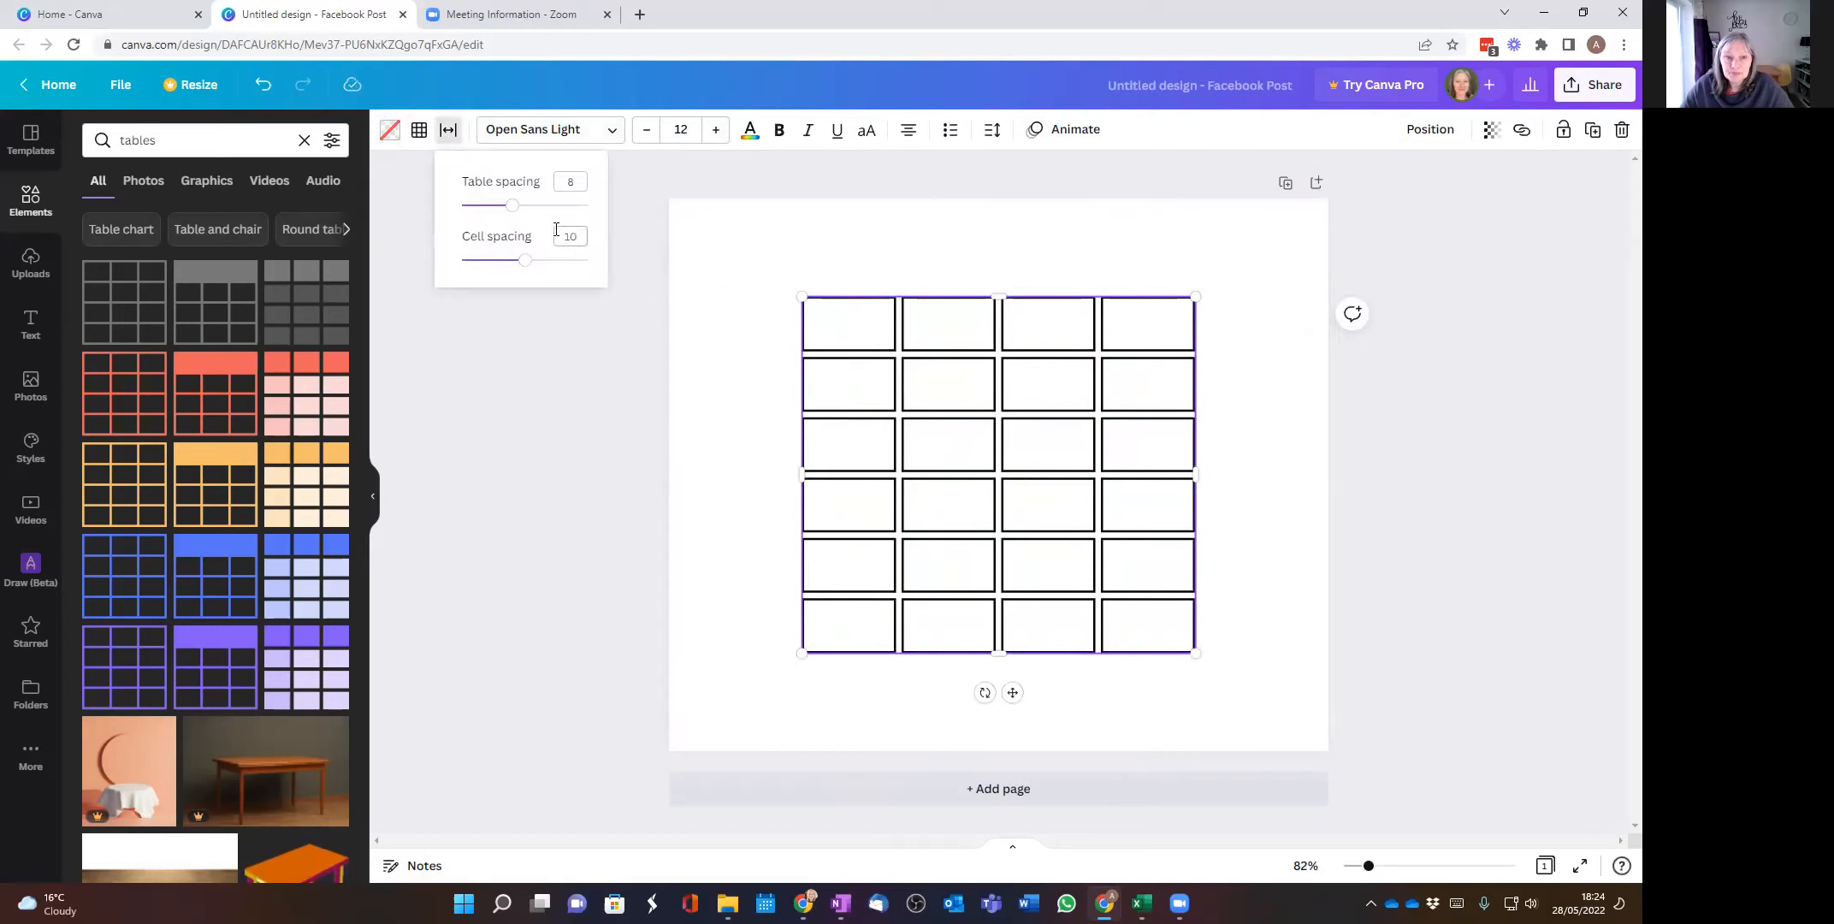
{"action": "left_click_drag", "start_coordinate": [510, 207], "coordinate": [462, 207]}
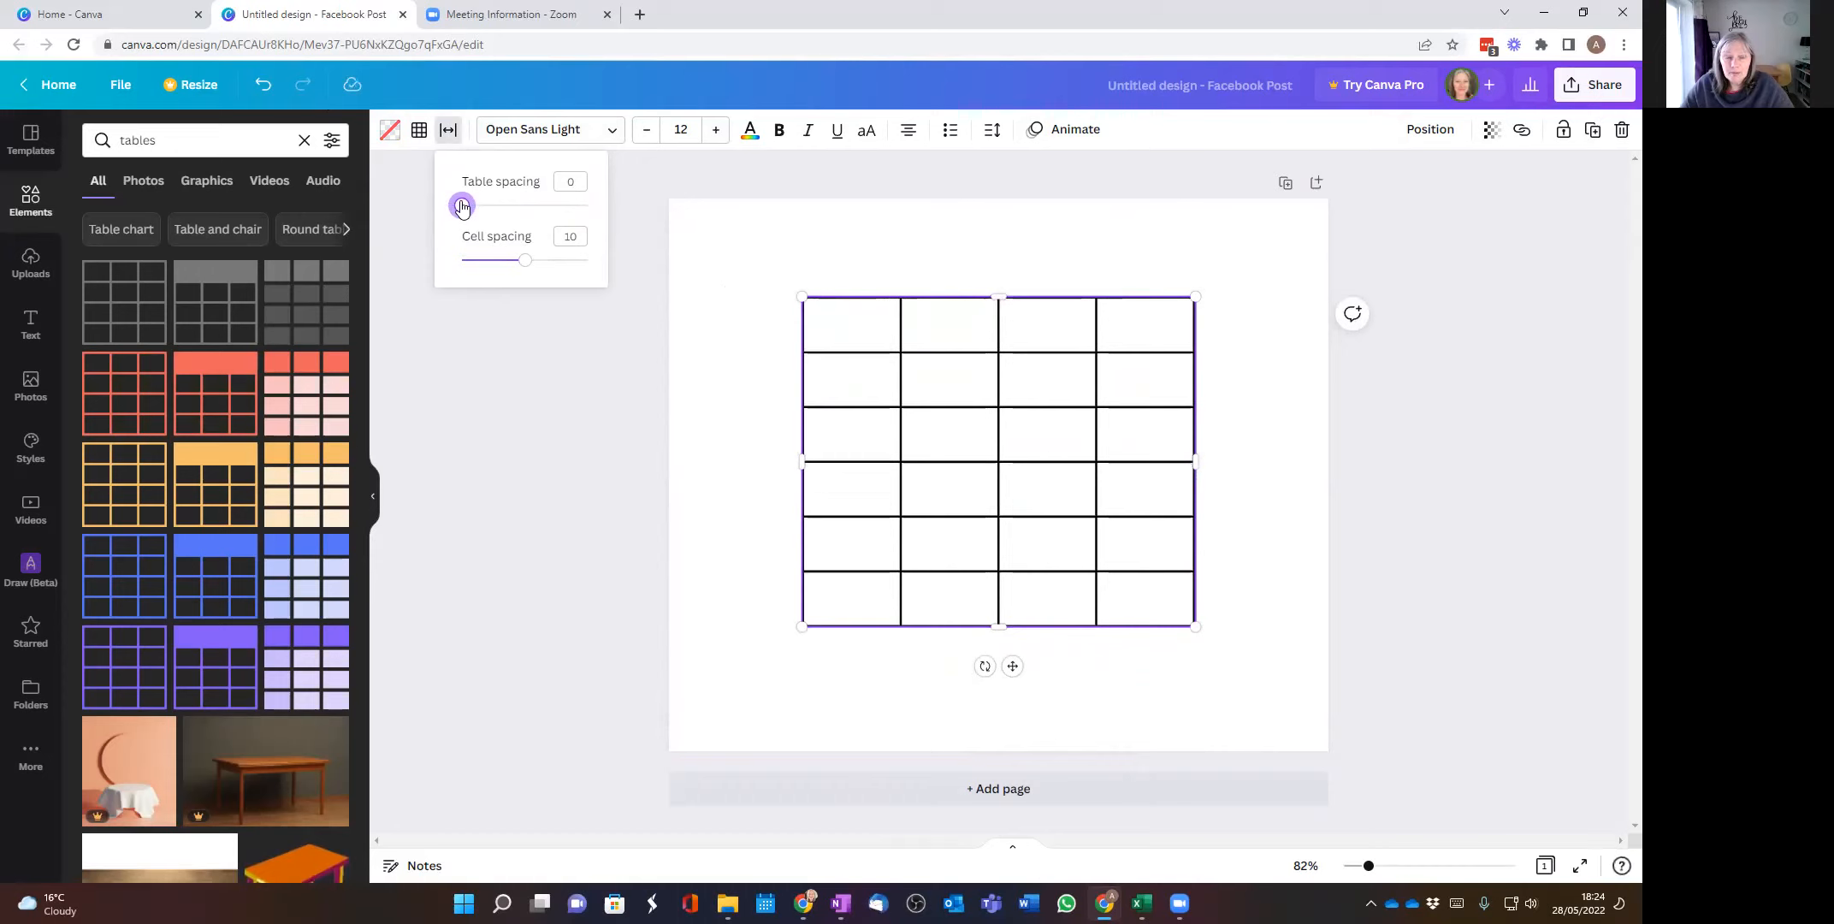
{"action": "mouse_move", "coordinate": [524, 261]}
{"action": "left_mouse_down"}
{"action": "mouse_move", "coordinate": [585, 256]}
{"action": "mouse_move", "coordinate": [527, 271]}
{"action": "left_mouse_up"}
Step: Enter "laekjksjdflksj" in the table's first cell and "dslfjkdkdk" in the second row's second cell
{"action": "left_click", "coordinate": [842, 334]}
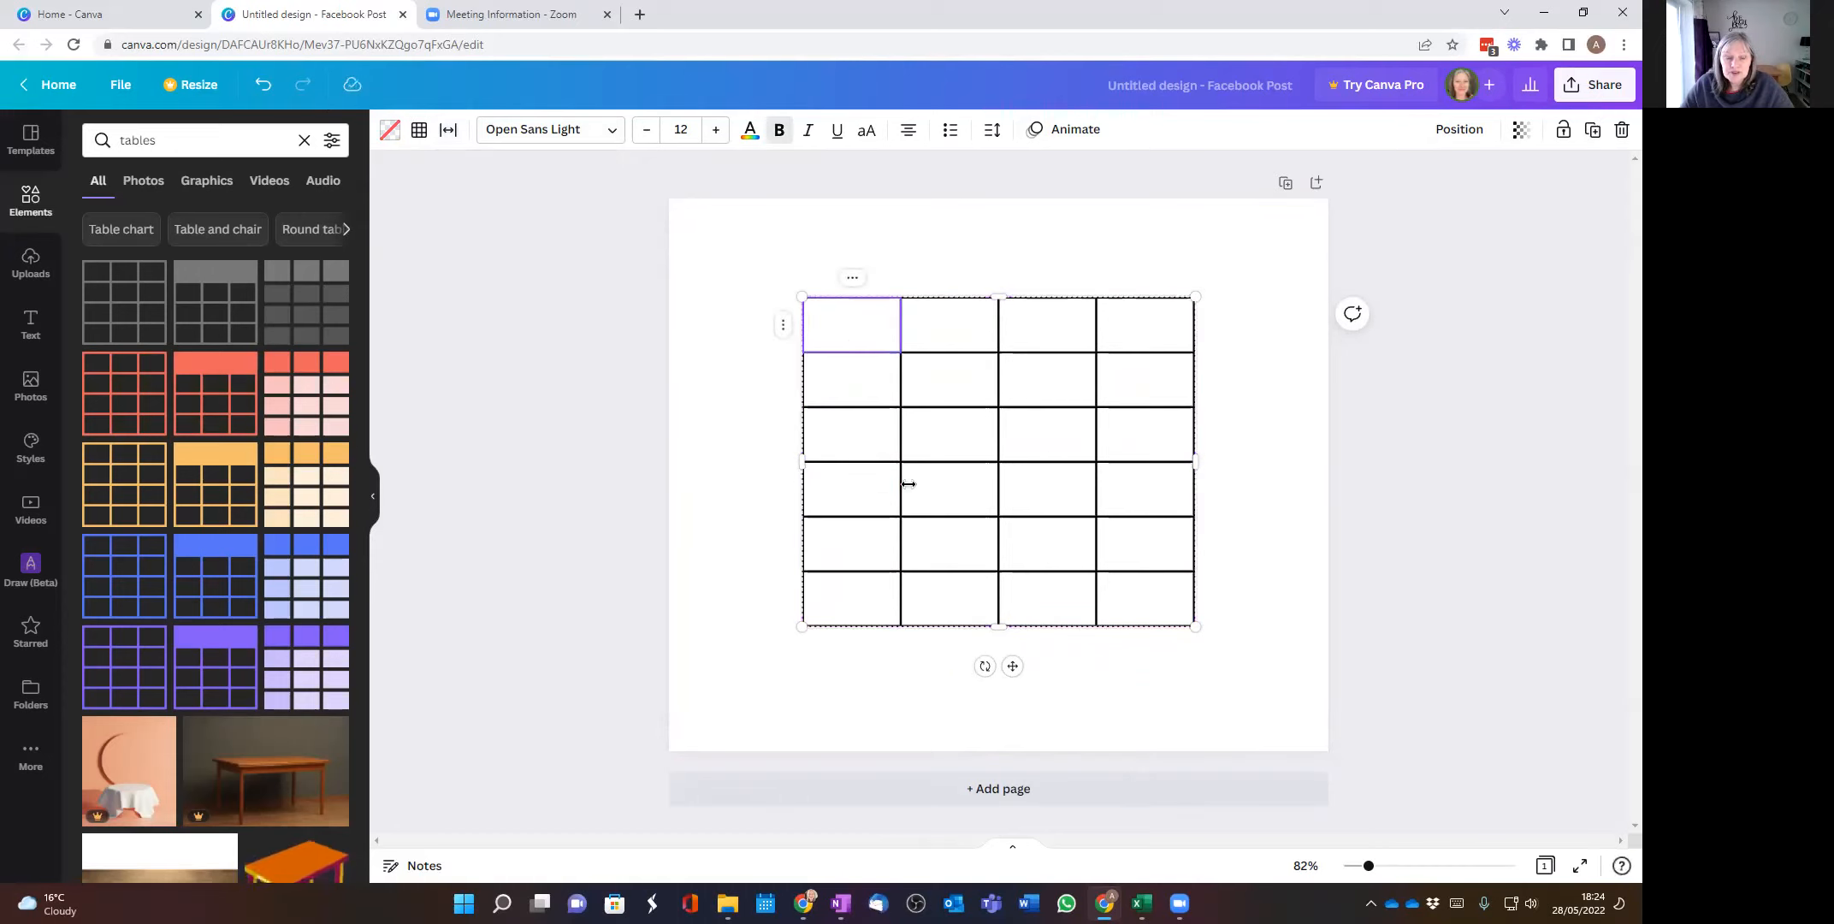
{"action": "type", "text": "laekjksjdflksj"}
{"action": "left_click", "coordinate": [973, 389]}
{"action": "type", "text": "dslfjkdfdk"}
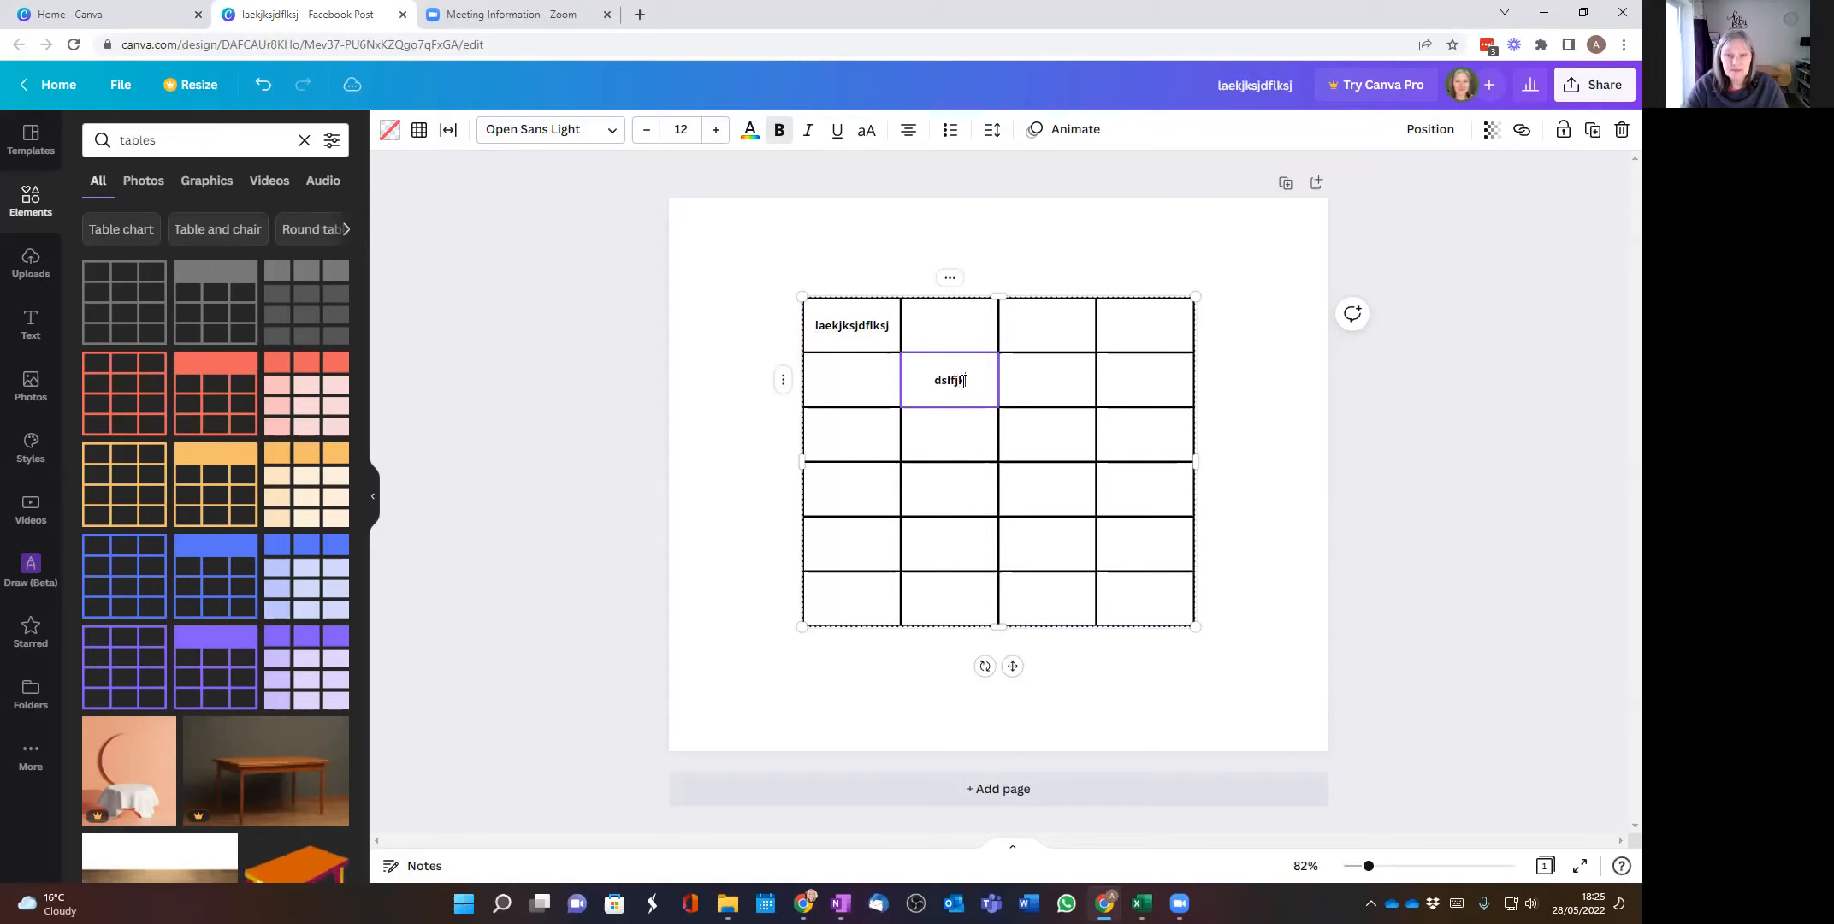
Step: Enter "tkdkdk" in the first row's second cell and "122" in the second row's third cell
{"action": "left_click", "coordinate": [949, 325]}
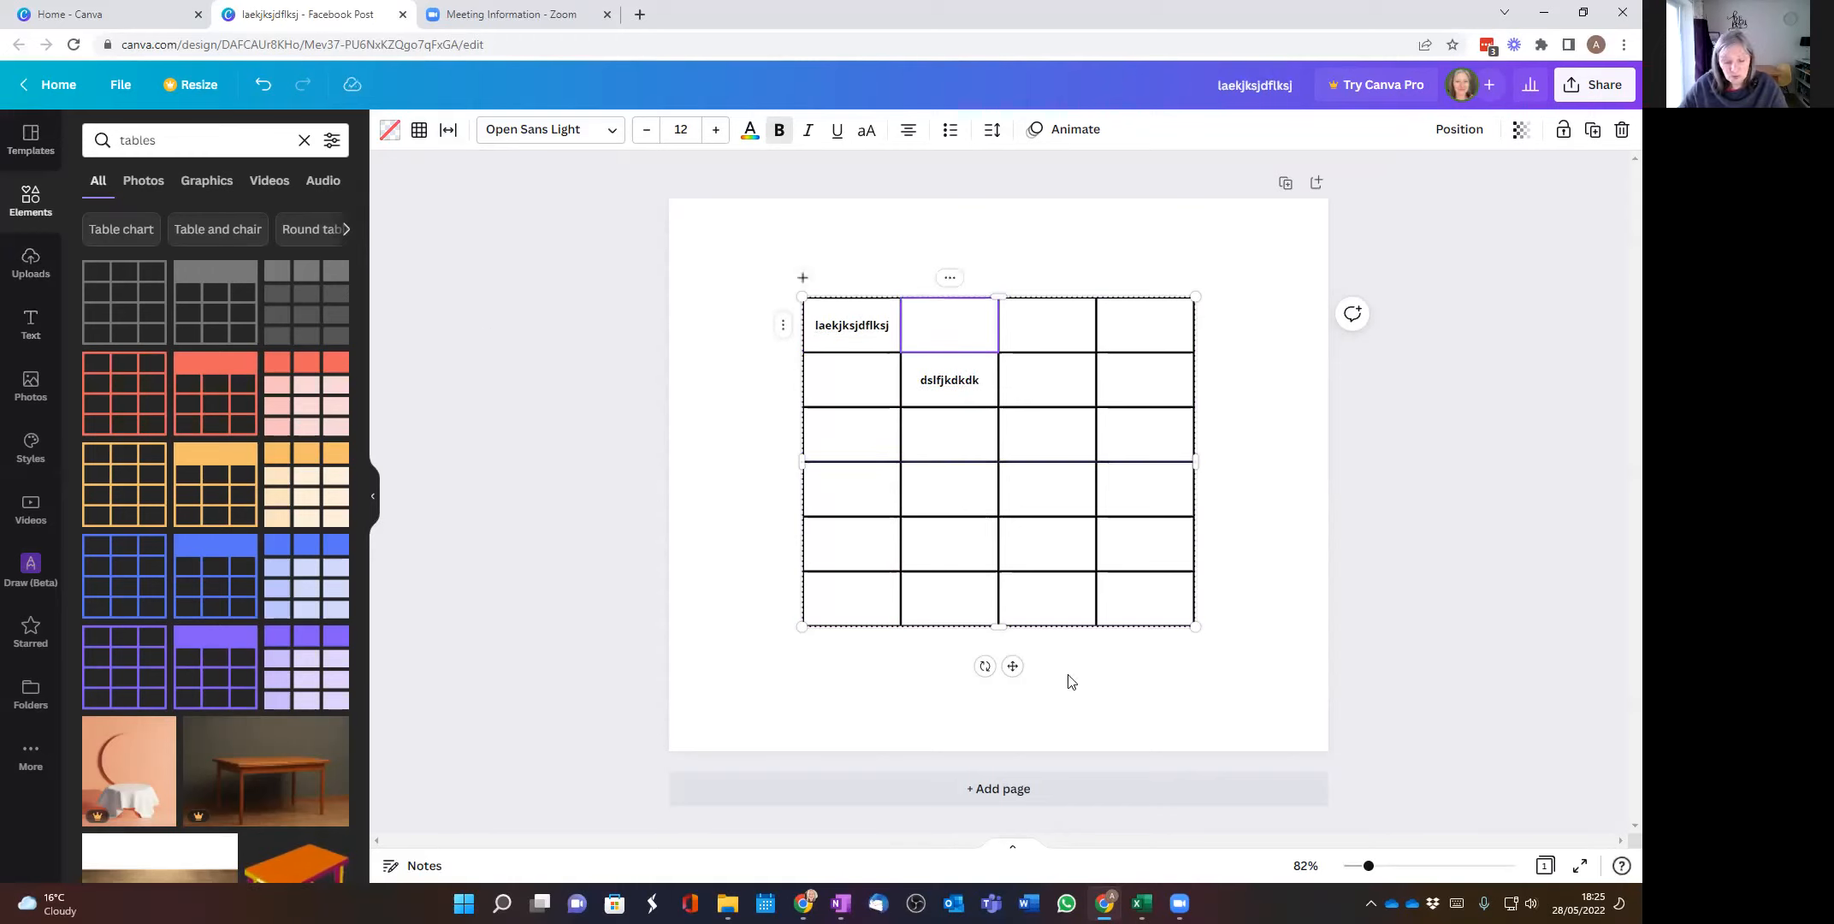
{"action": "type", "text": "t"}
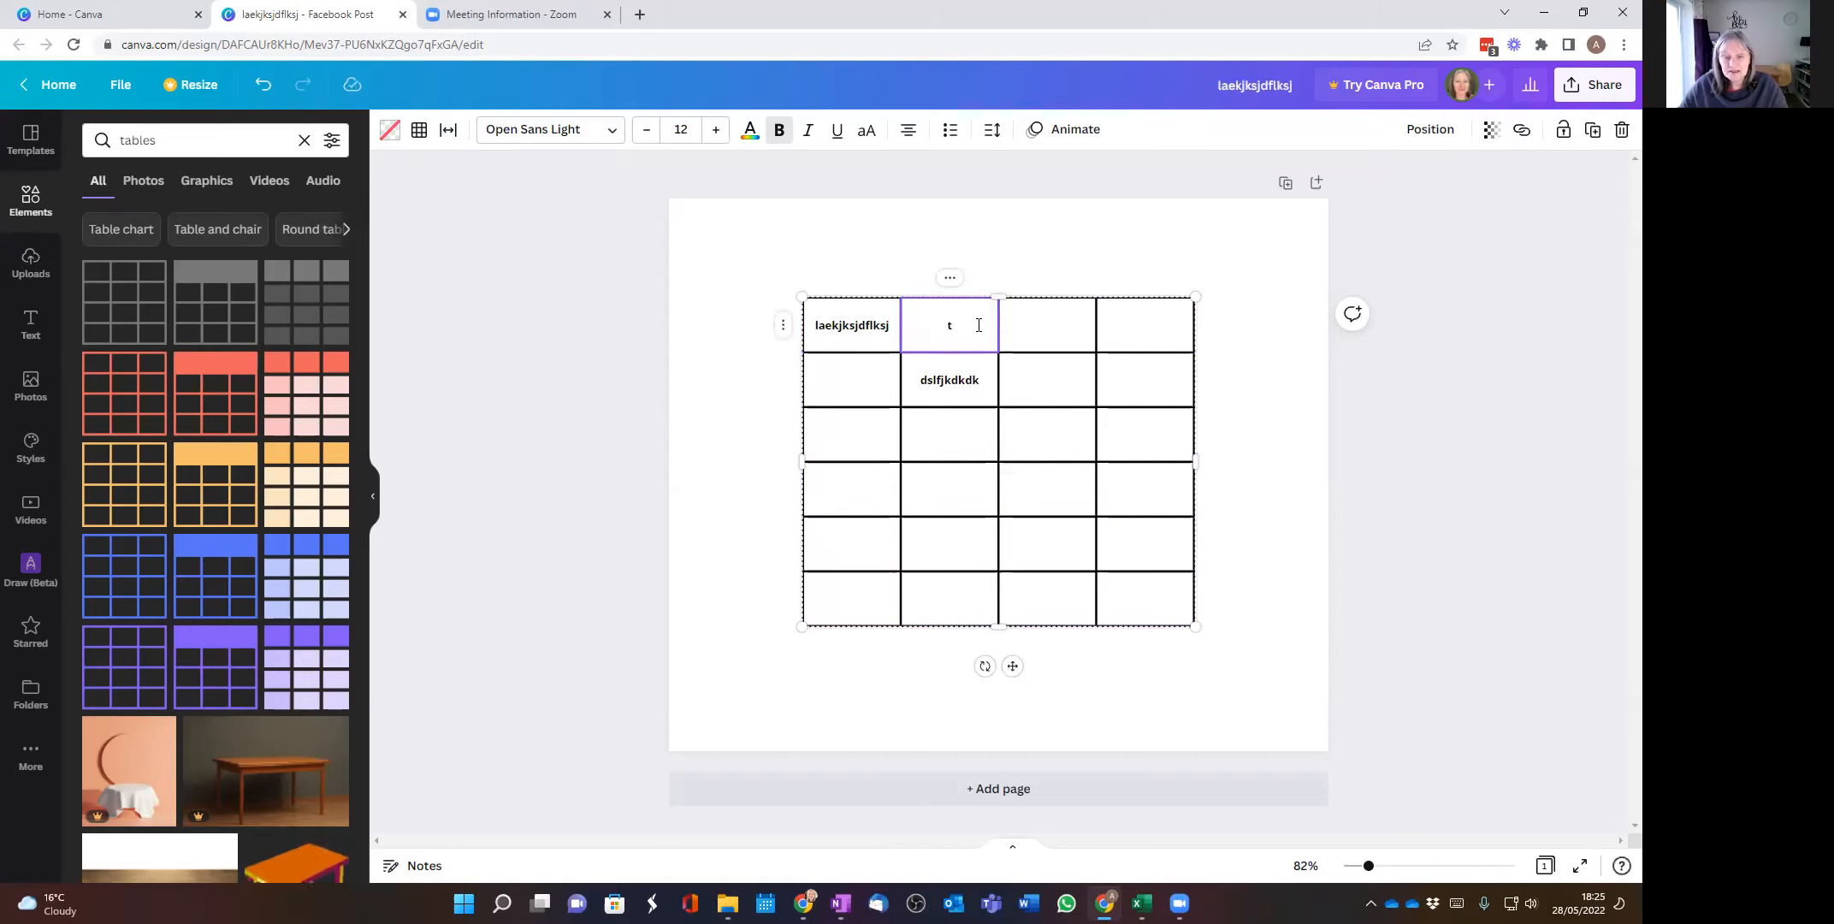
{"action": "type", "text": "kdkdk"}
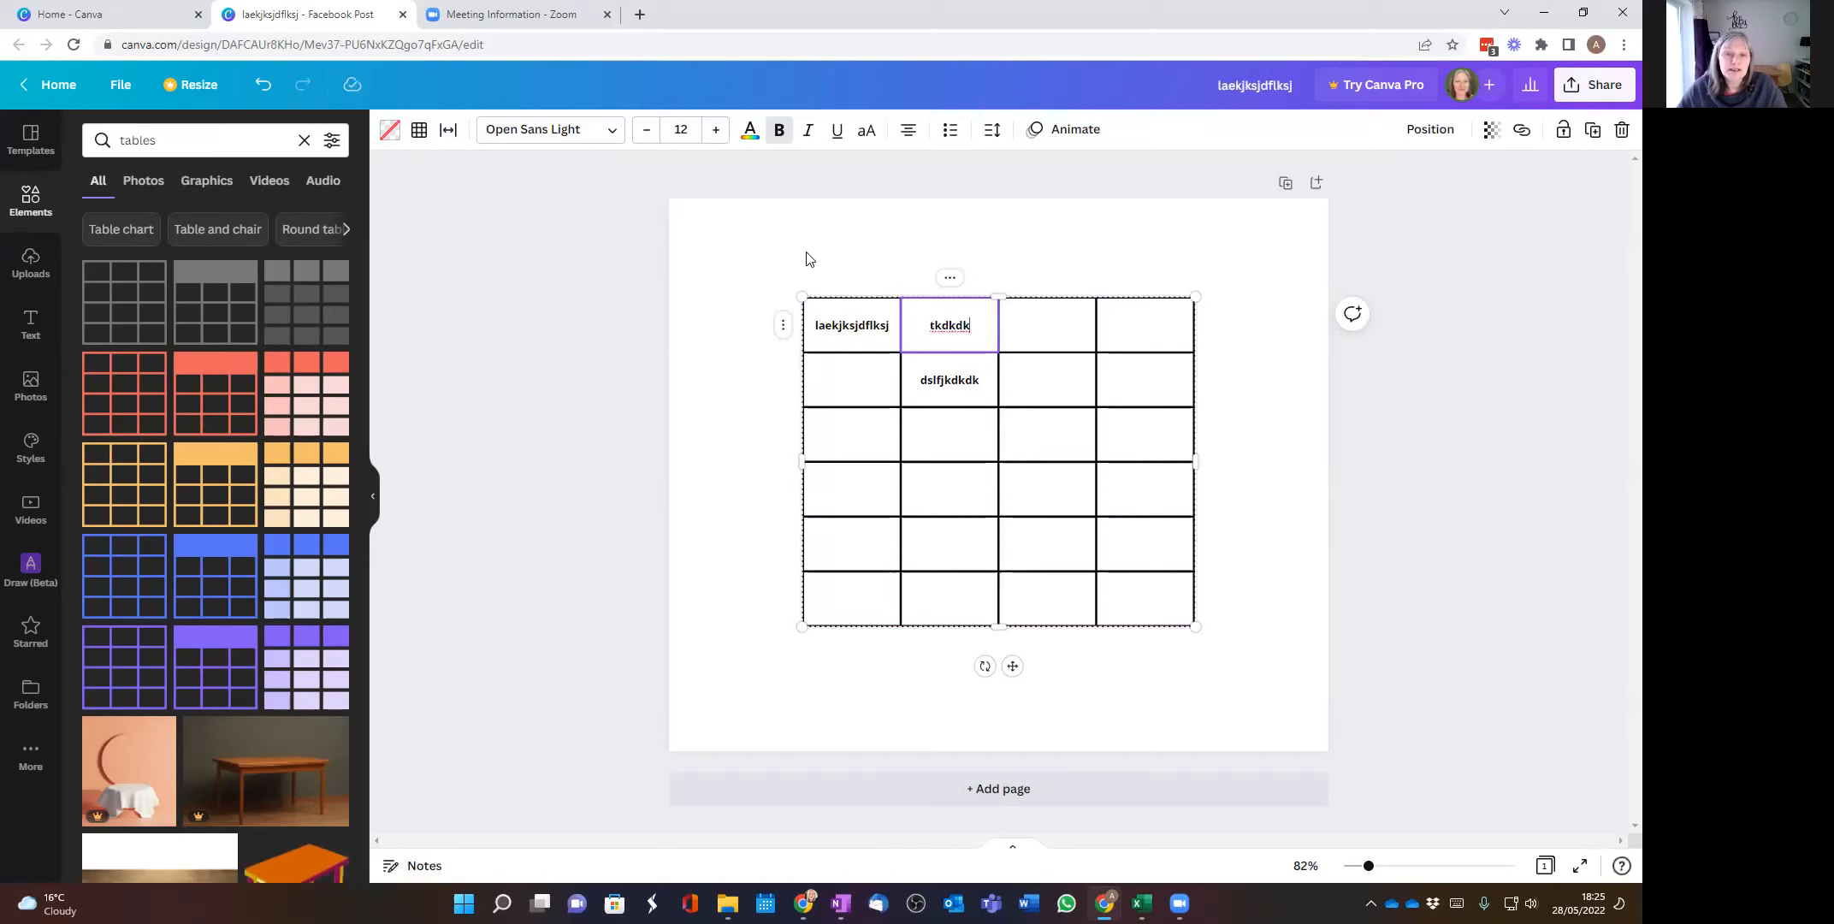
{"action": "left_click", "coordinate": [849, 270]}
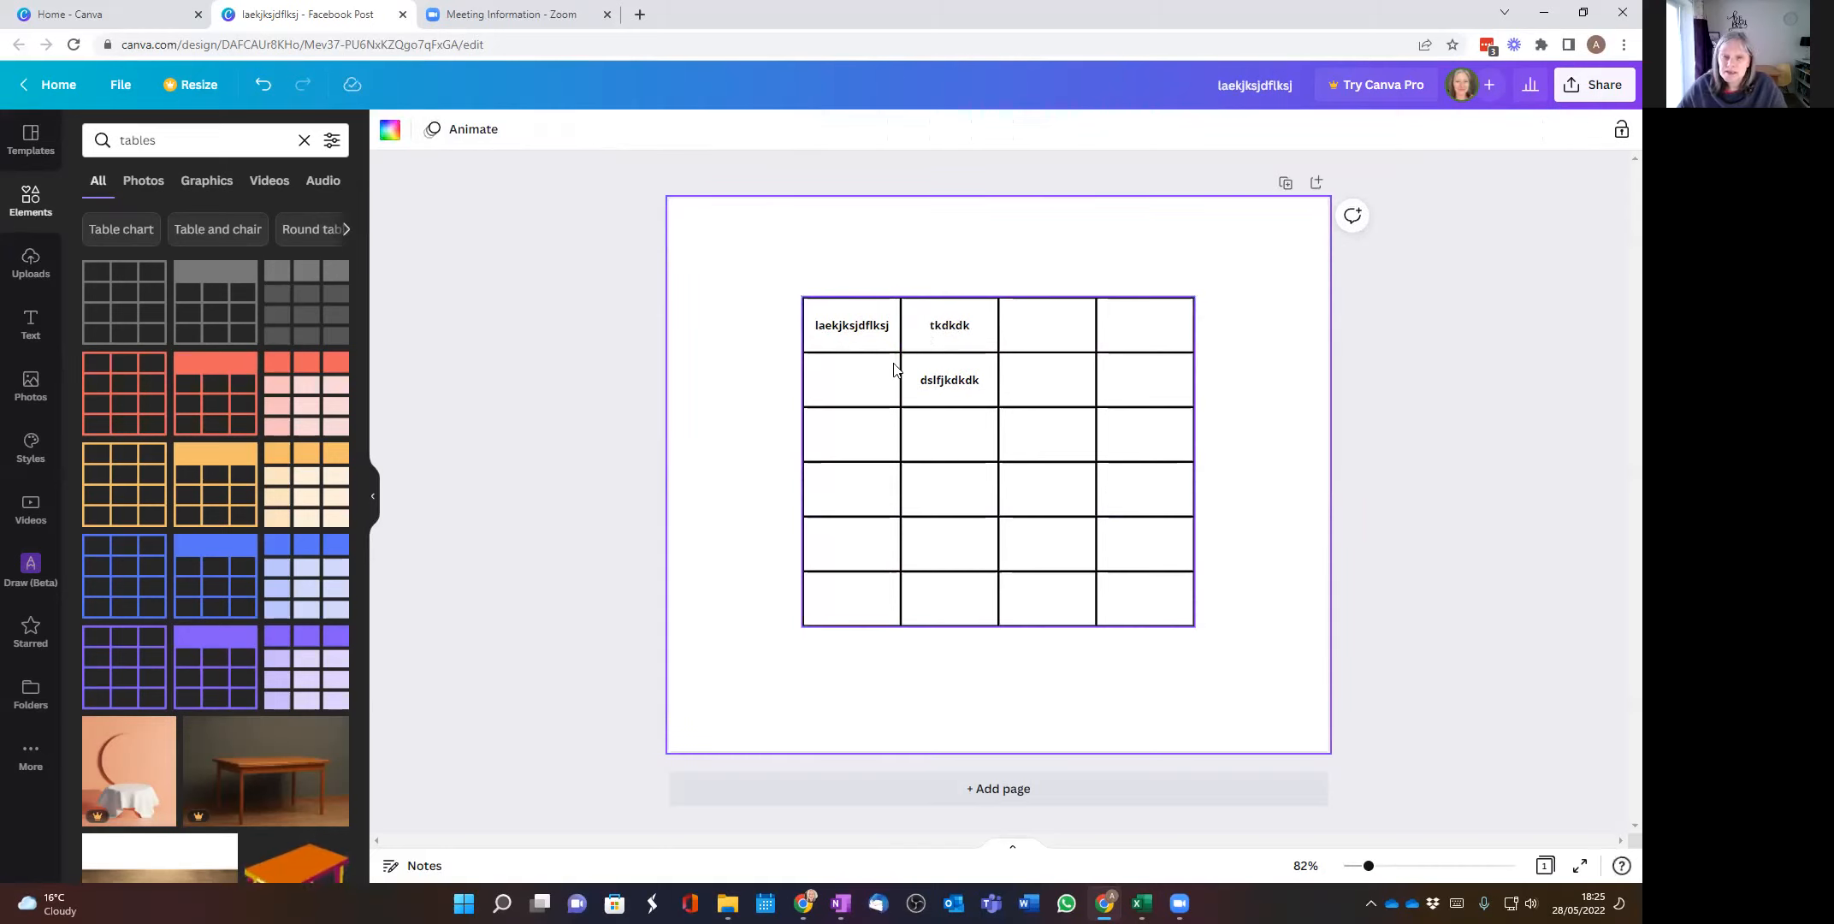
{"action": "left_click", "coordinate": [1031, 383]}
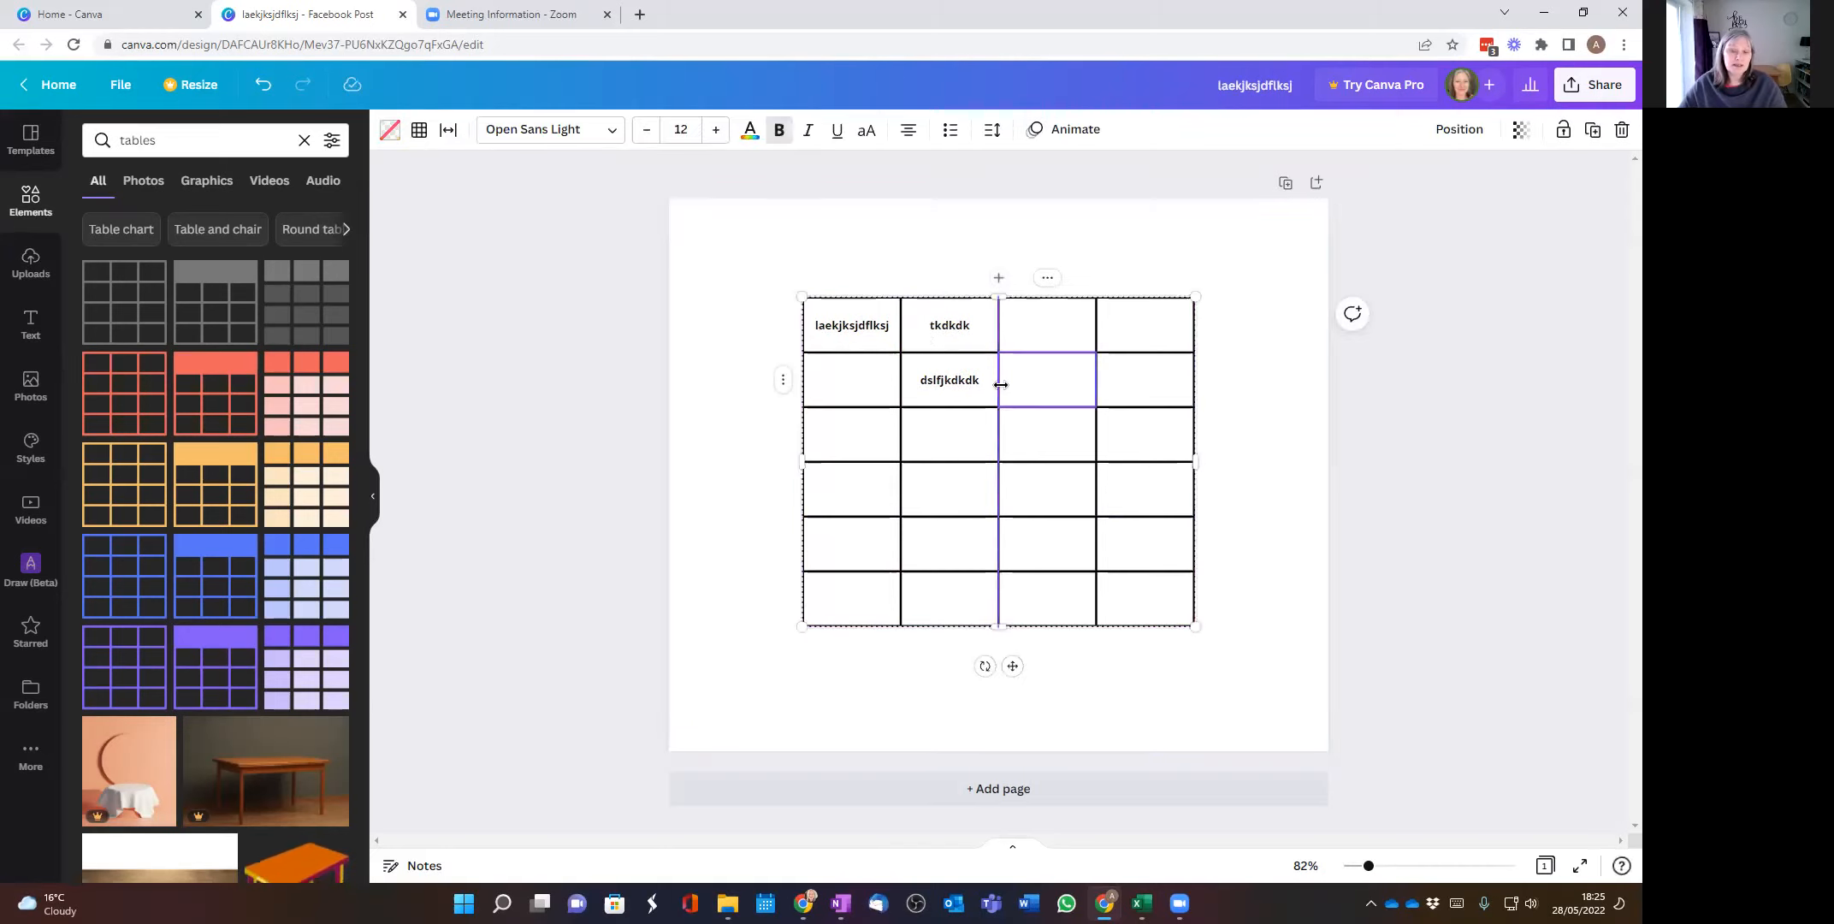
{"action": "type", "text": "122"}
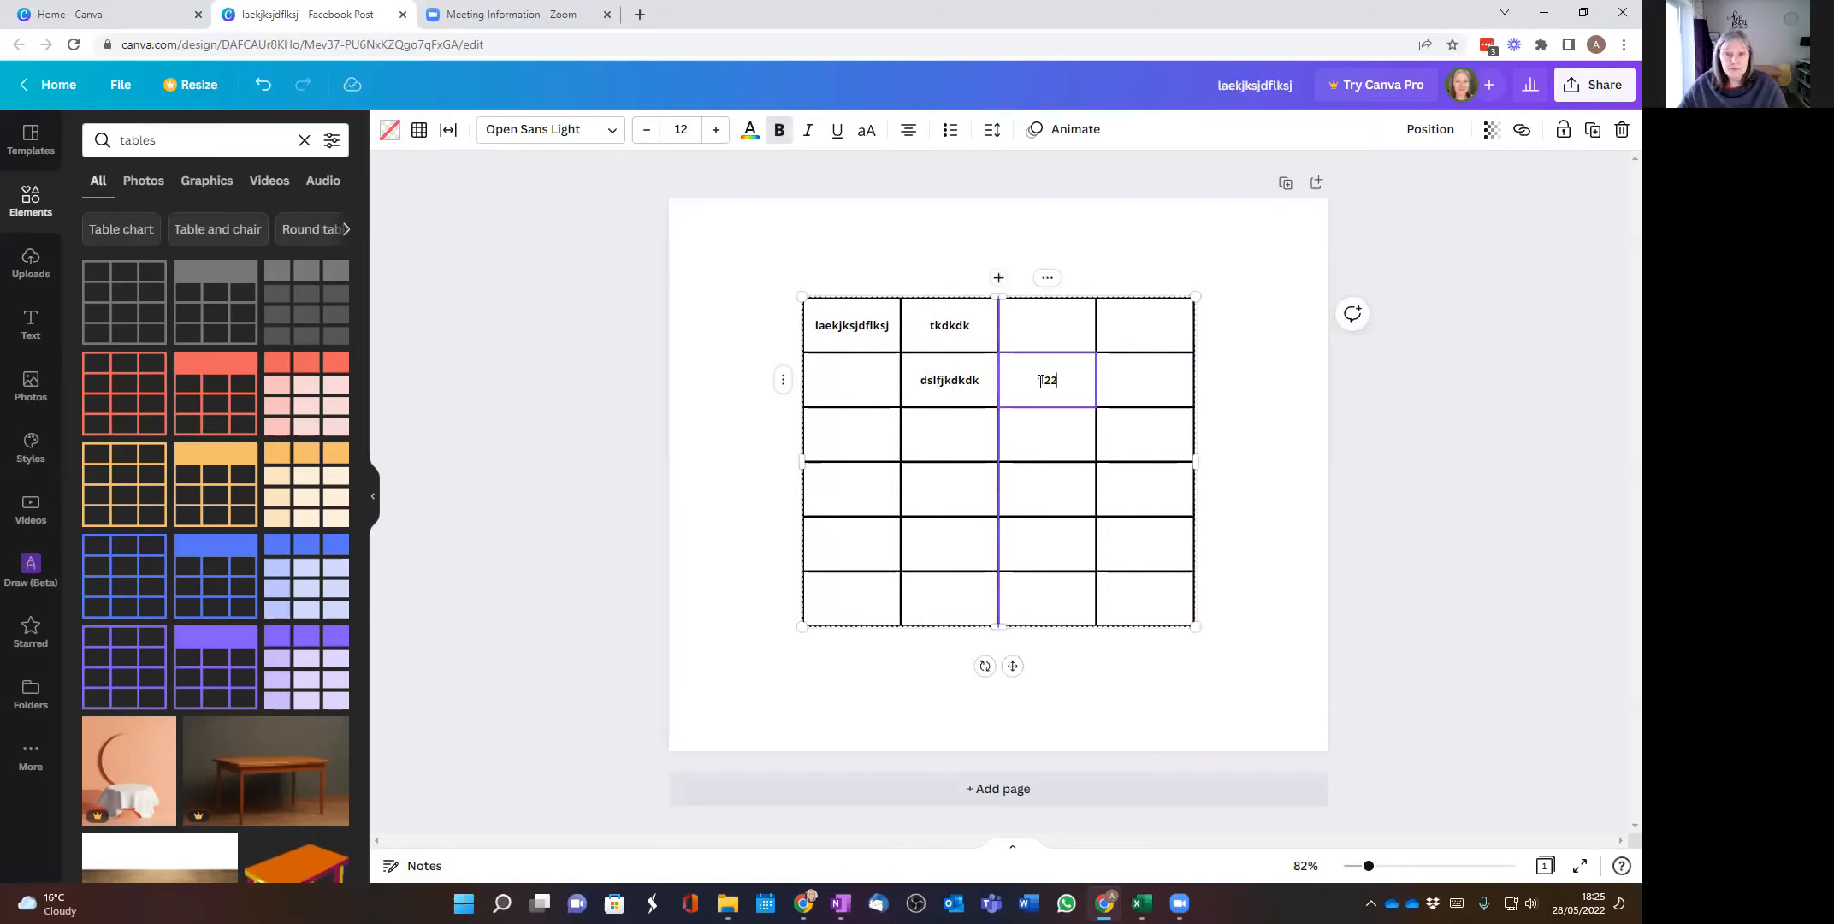
{"action": "left_click", "coordinate": [752, 461]}
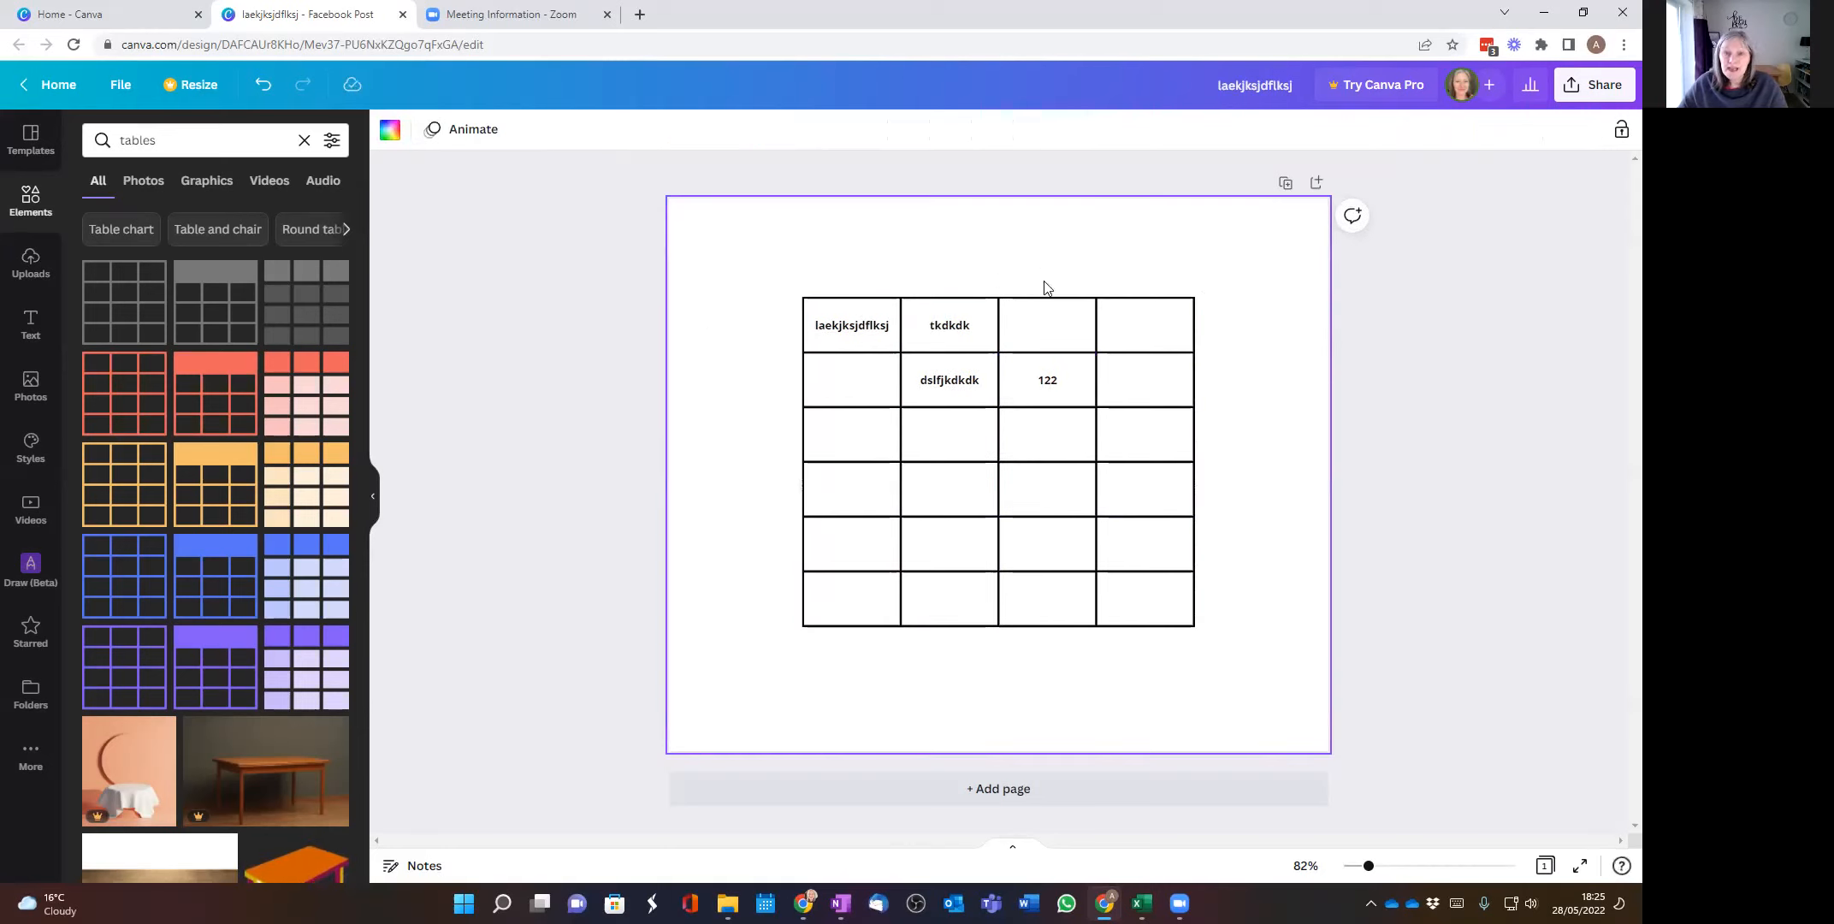